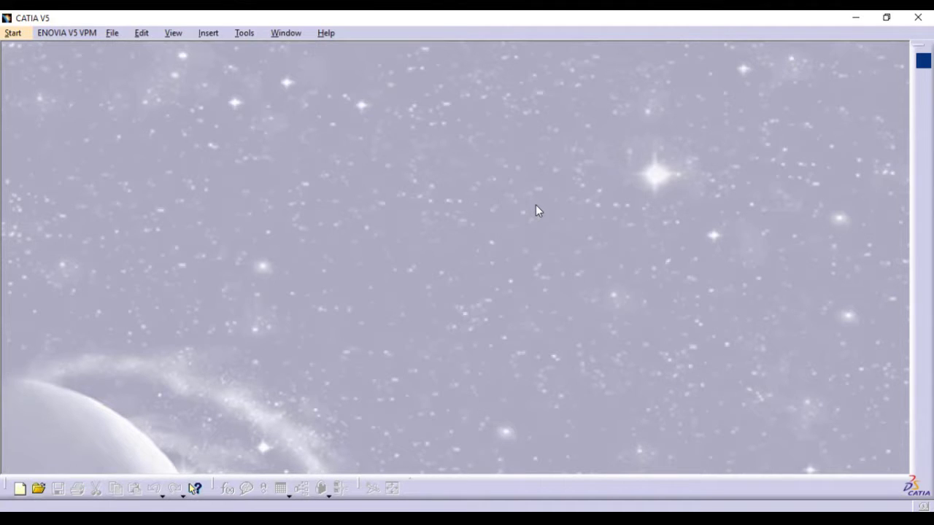
# Step: Create a new assembly in the Assembly Design workbench and insert a new part into Product1
pyautogui.click(21, 44)
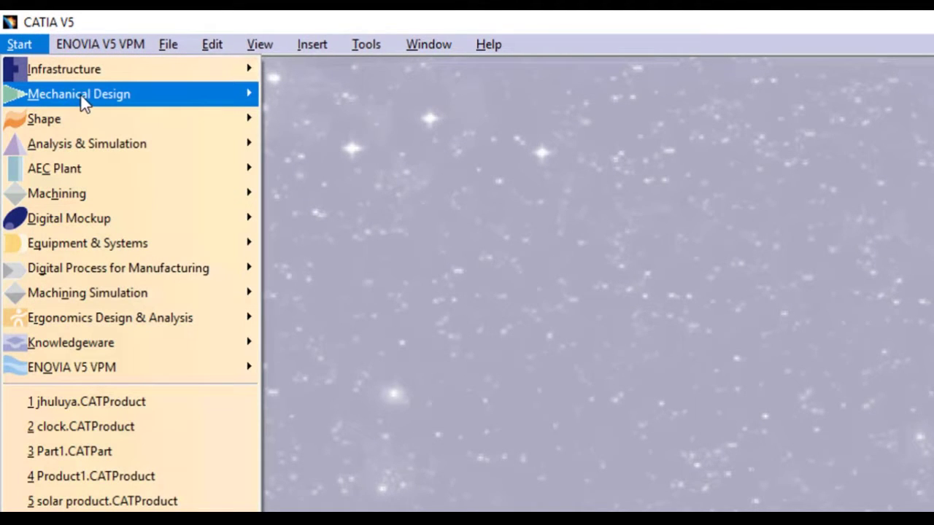
pyautogui.moveTo(84, 102)
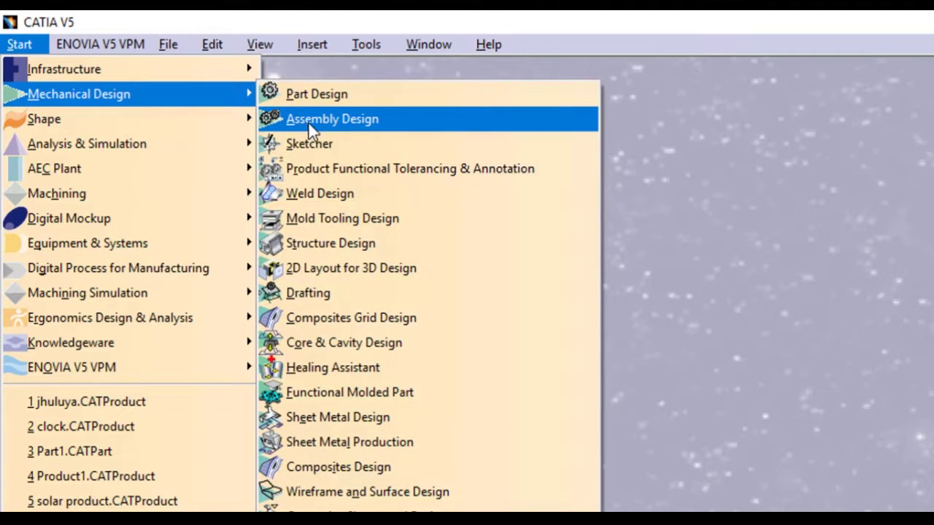
pyautogui.click(309, 121)
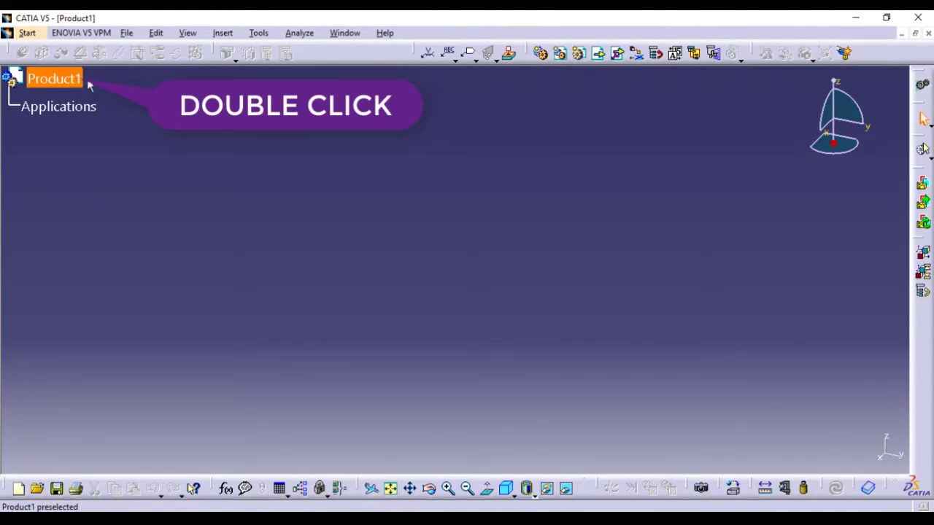
pyautogui.doubleClick(58, 82)
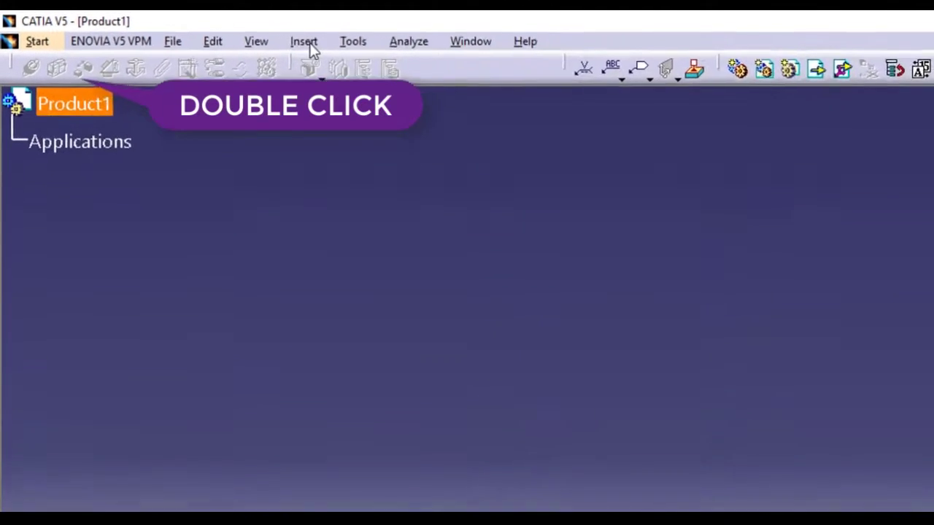
pyautogui.click(227, 33)
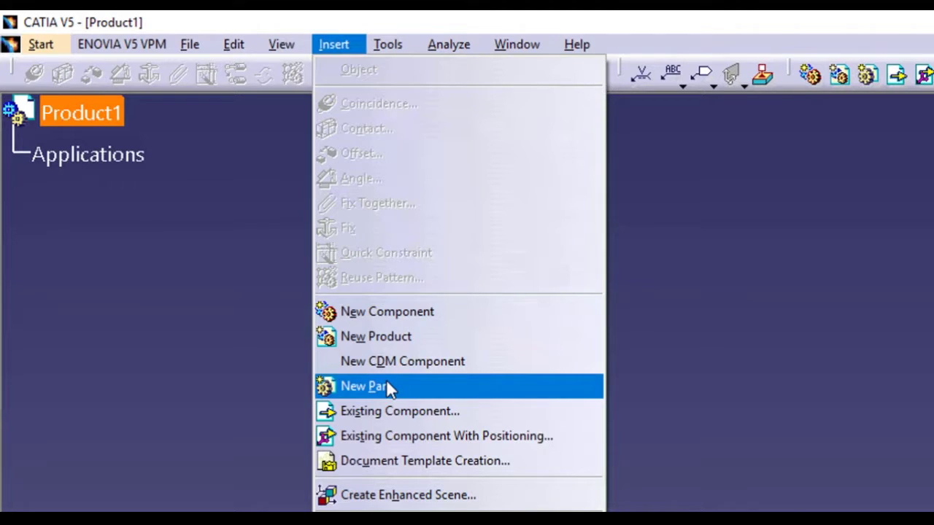
pyautogui.click(386, 379)
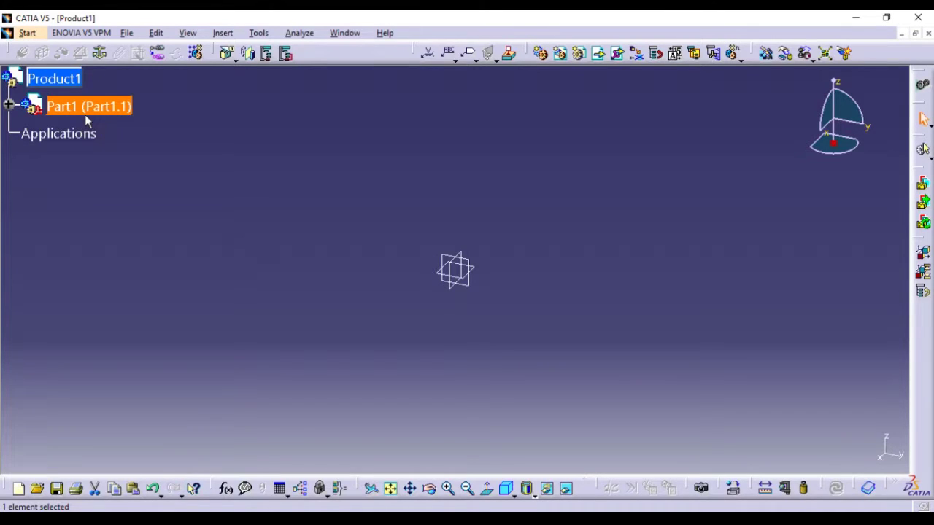
# Step: Activate Part1's body for editing and sketch a circle centred on the origin of its xy plane
pyautogui.click(9, 104)
pyautogui.click(28, 133)
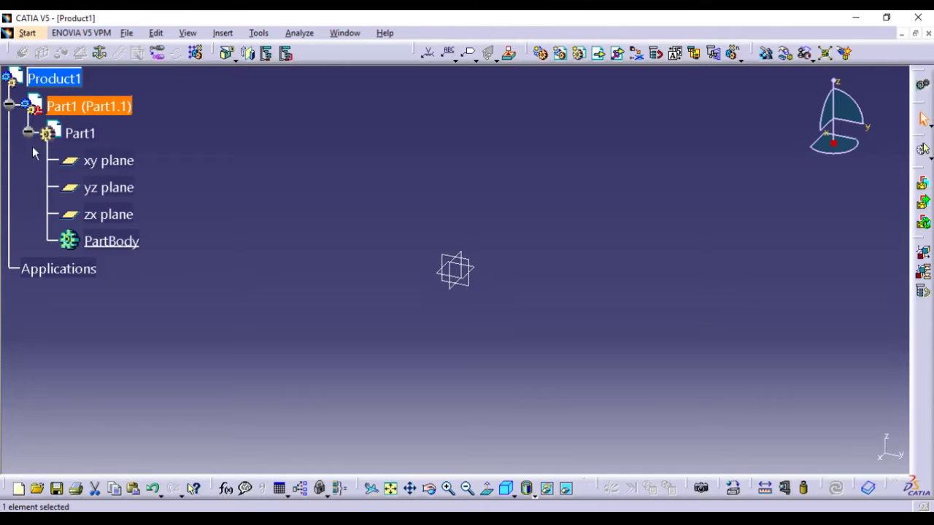
pyautogui.doubleClick(121, 242)
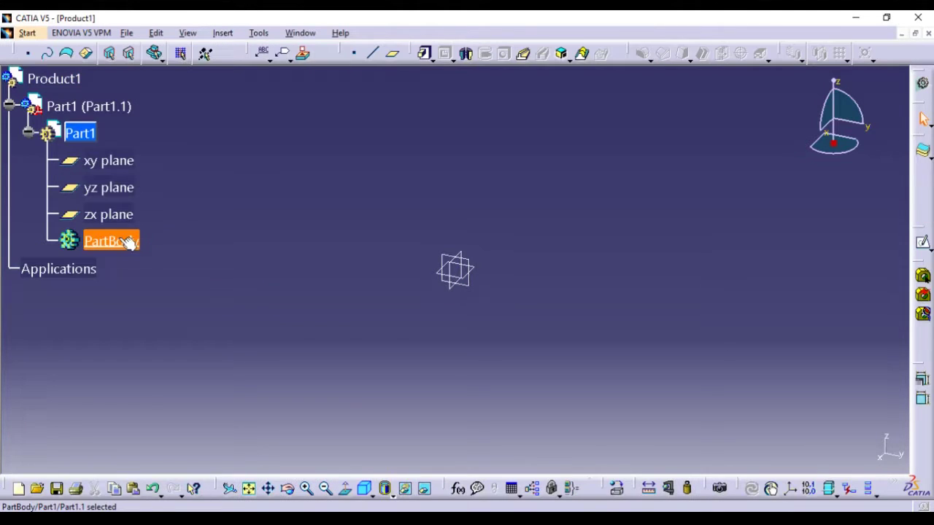
pyautogui.click(110, 160)
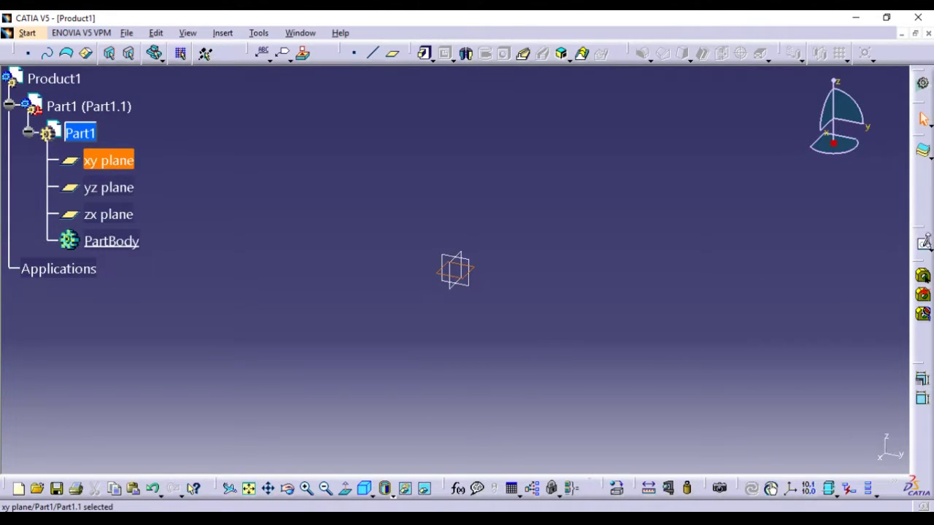
pyautogui.click(924, 243)
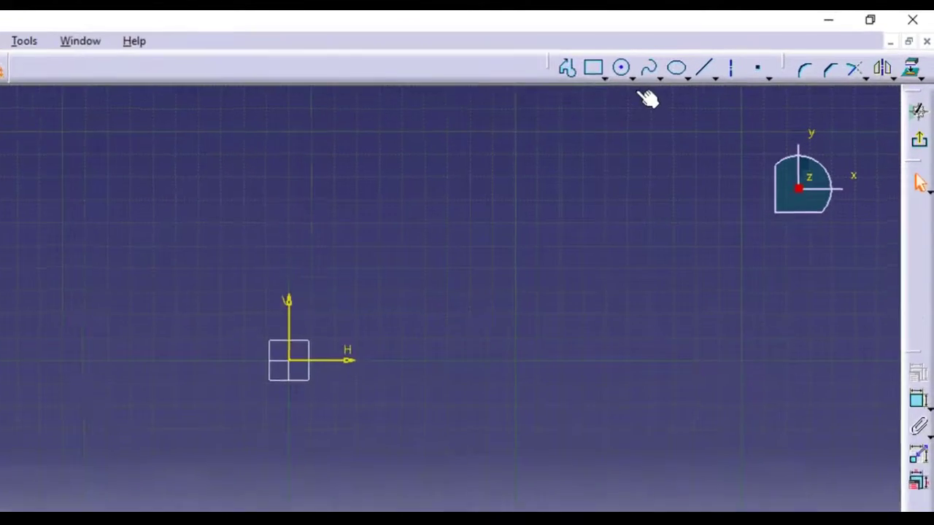
pyautogui.click(621, 68)
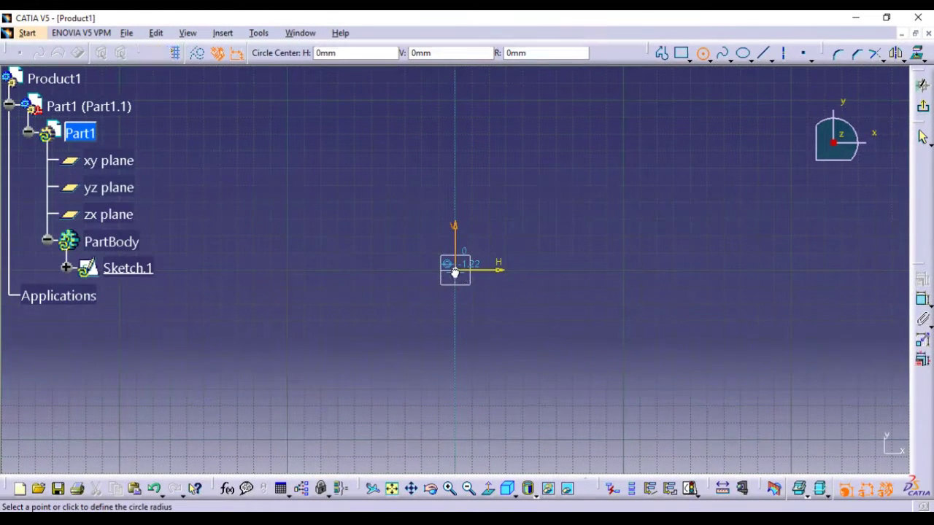
pyautogui.click(456, 270)
pyautogui.click(472, 288)
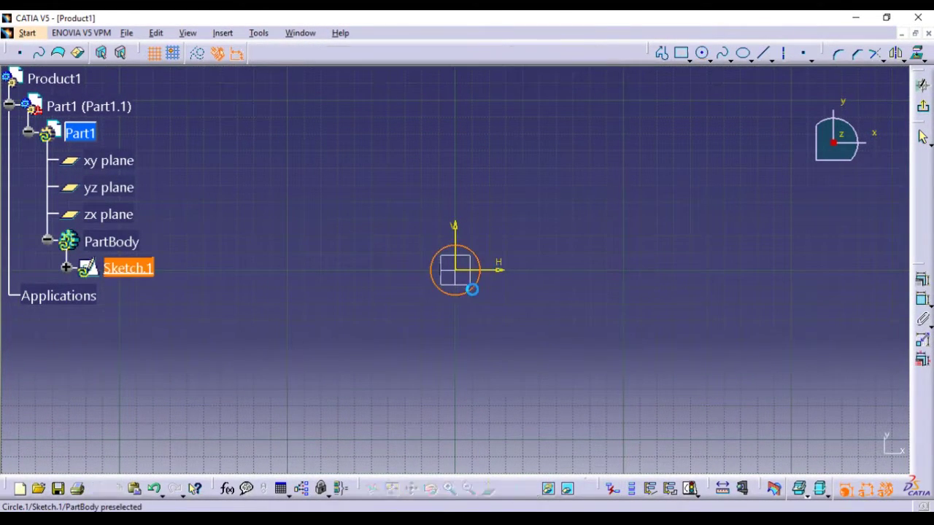
pyautogui.click(922, 85)
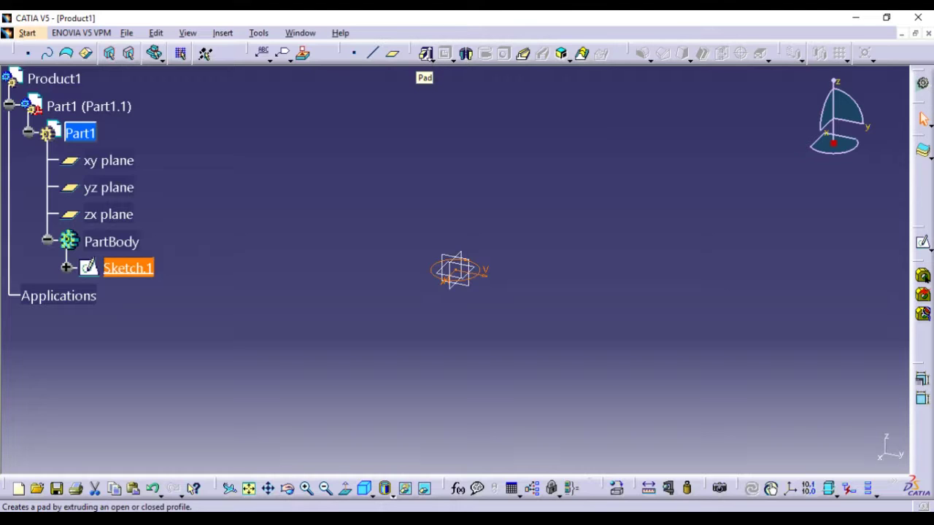
# Step: Pad the circle sketch to a length of 40 mm
pyautogui.click(433, 58)
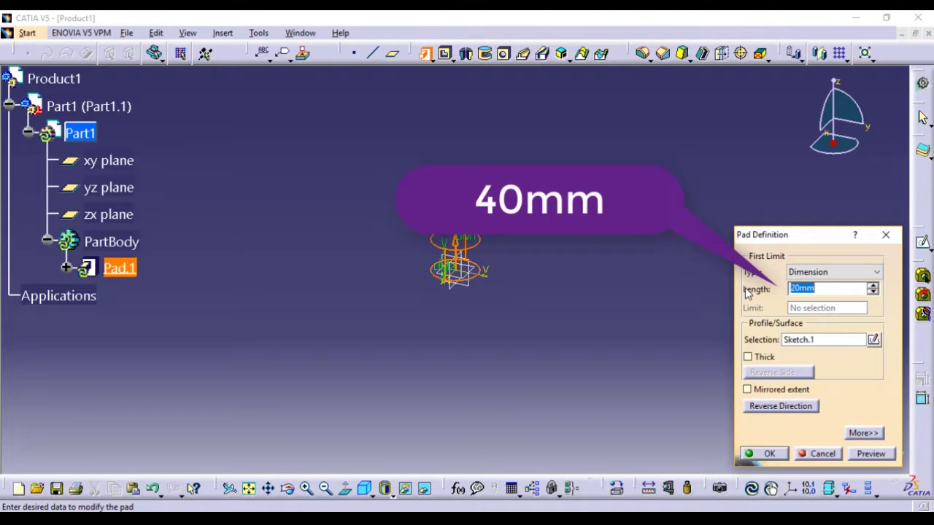
pyautogui.write('40')
pyautogui.click(872, 454)
pyautogui.click(764, 454)
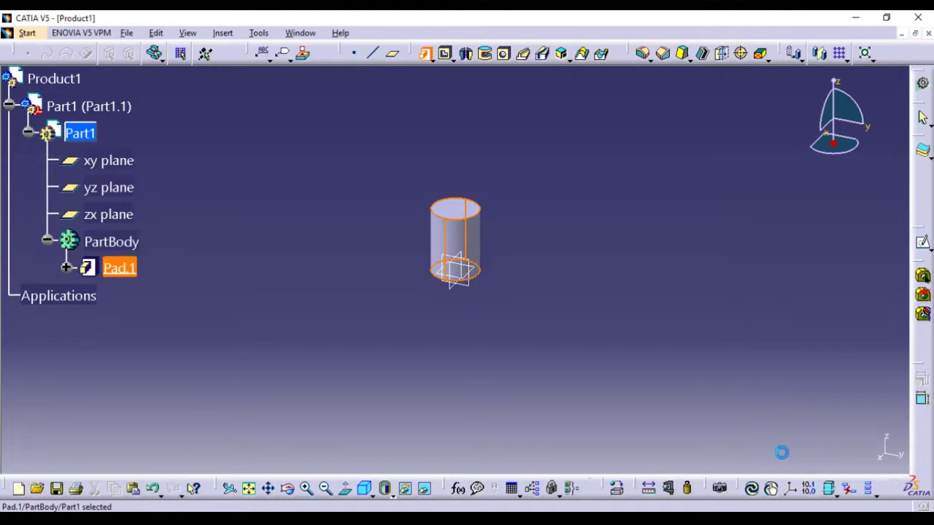
# Step: Open the properties of Part1 in the assembly and set its instance name to NEEDLE
pyautogui.click(28, 133)
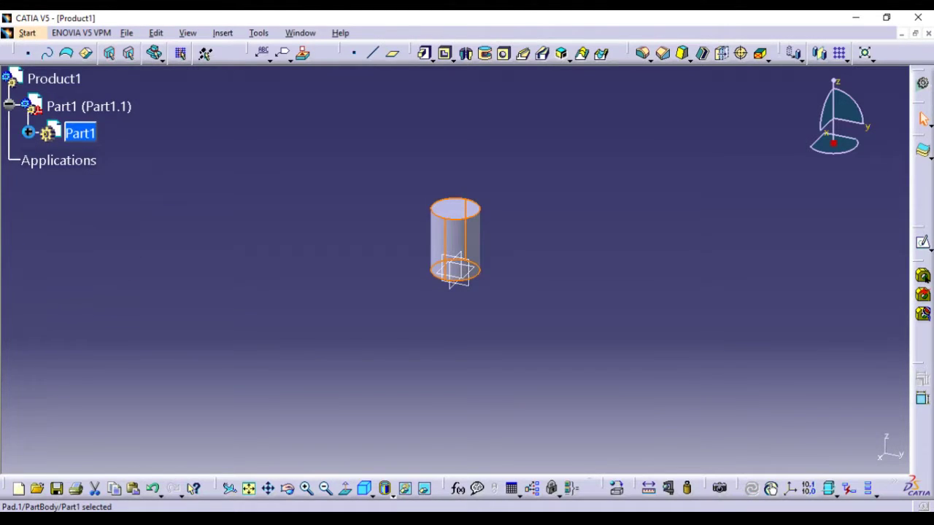
pyautogui.click(9, 105)
pyautogui.rightClick(77, 110)
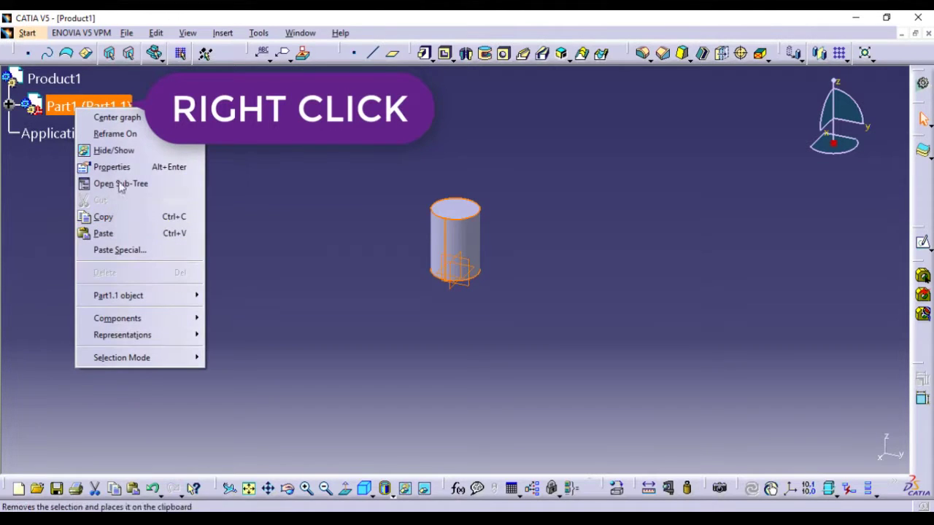
pyautogui.click(123, 167)
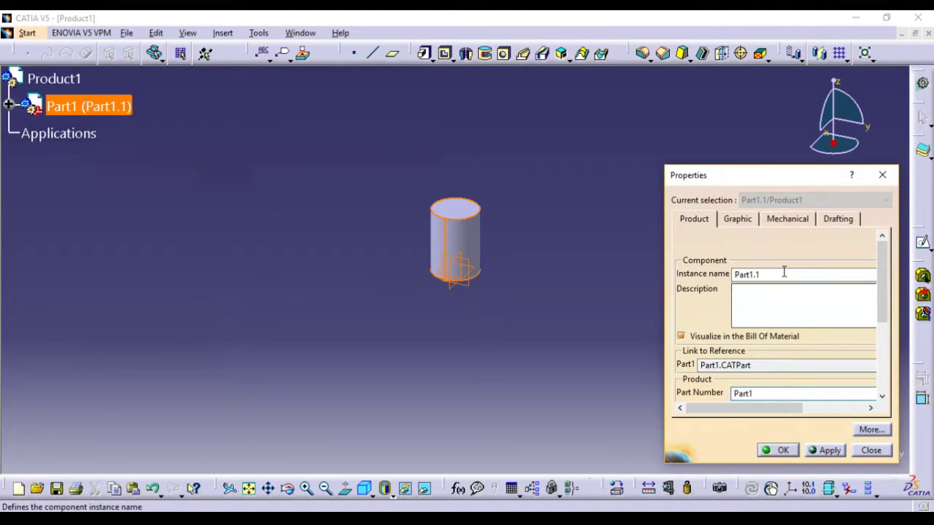
pyautogui.moveTo(763, 273); pyautogui.dragTo(663, 273)
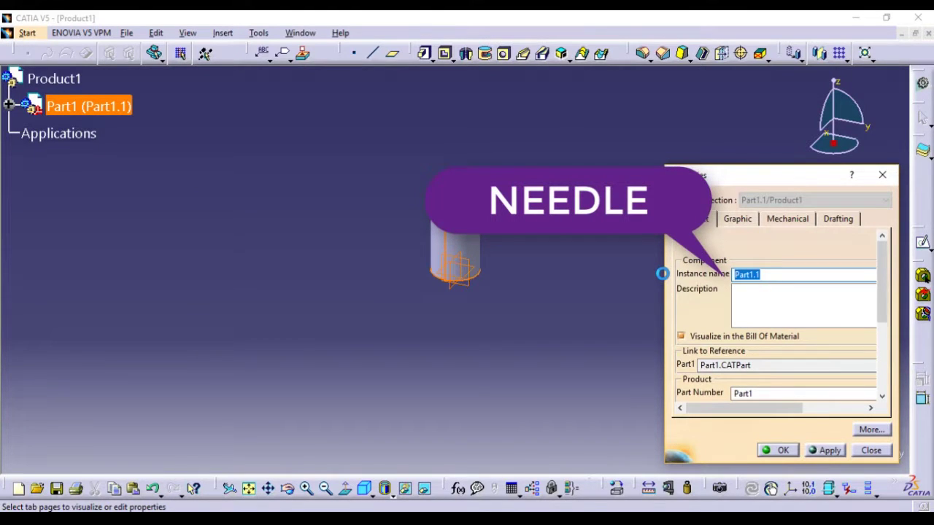
pyautogui.write('ne')
pyautogui.press('BackSpace')
pyautogui.press('BackSpace')
pyautogui.press('BackSpace')
pyautogui.press('BackSpace')
pyautogui.press('BackSpace')
pyautogui.press('BackSpace')
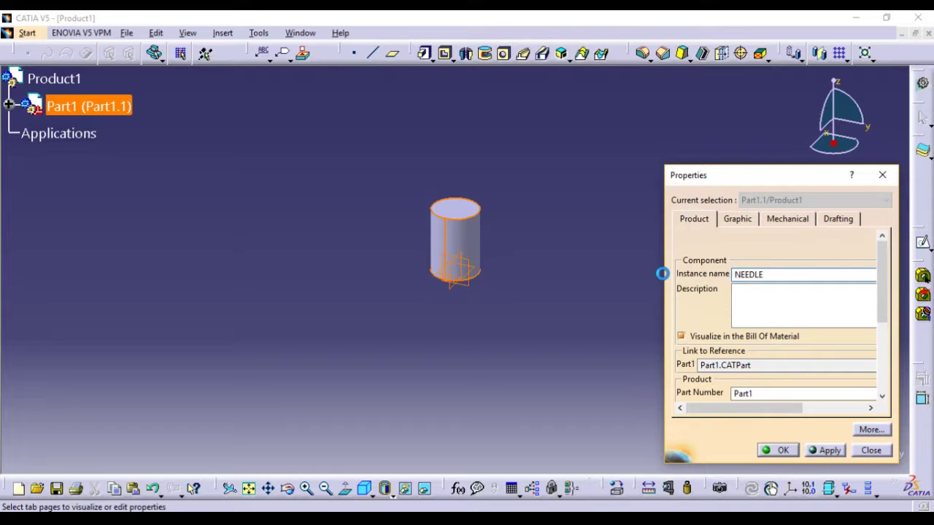
# Step: Set the NEEDLE part's graphic color to dark red and apply the properties
pyautogui.click(733, 222)
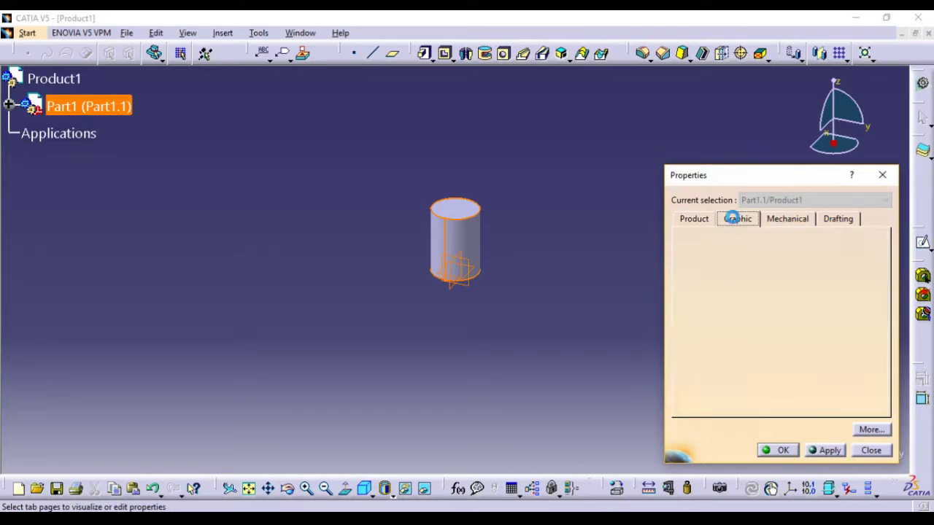
pyautogui.click(740, 261)
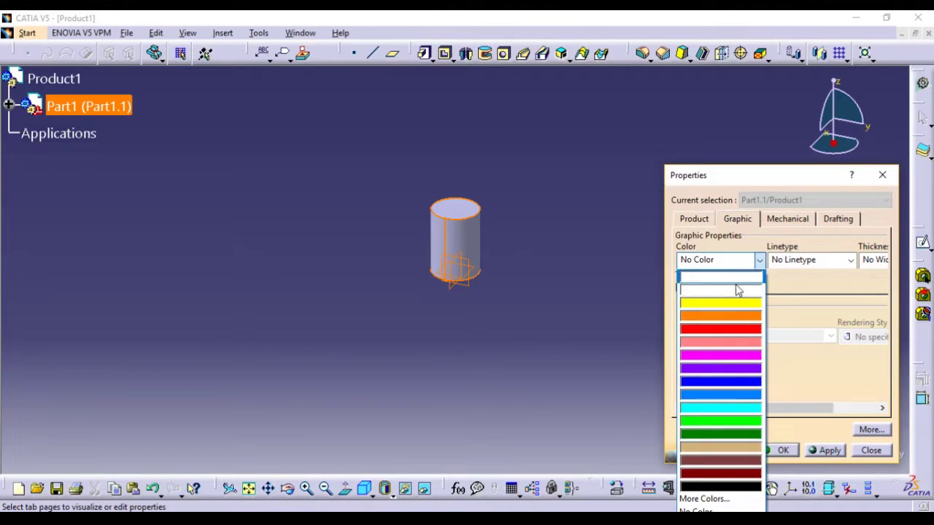
pyautogui.click(720, 474)
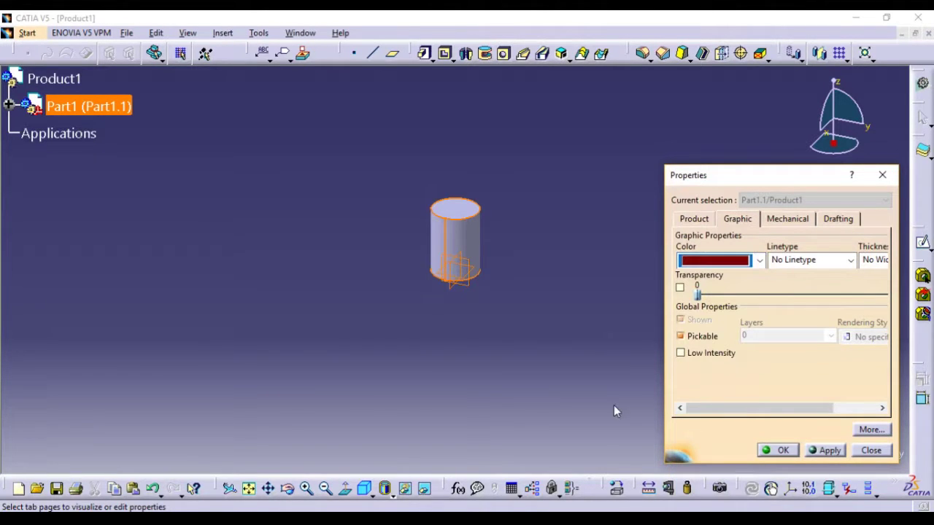
pyautogui.click(824, 450)
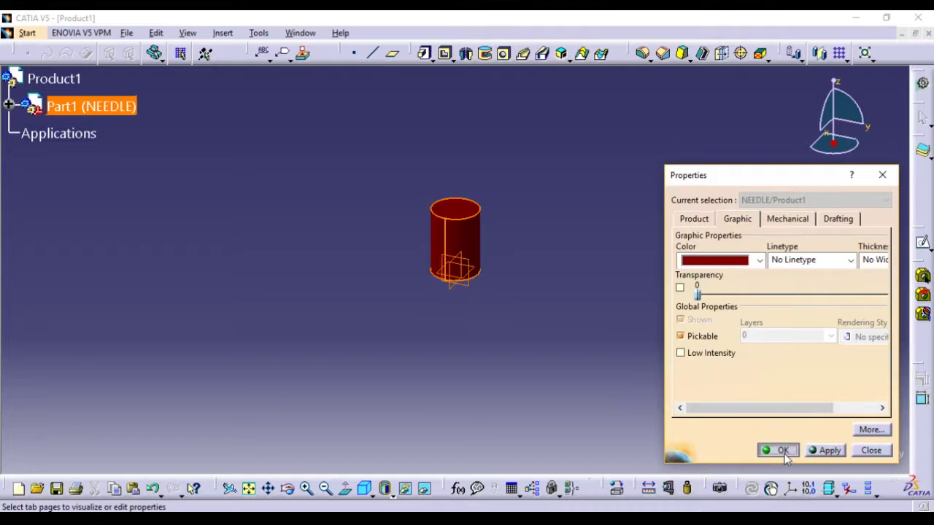
pyautogui.click(778, 451)
# Step: Make Product1 active and insert a second new part, choosing to define a new origin point for it
pyautogui.click(287, 488)
pyautogui.moveTo(323, 298); pyautogui.dragTo(619, 325)
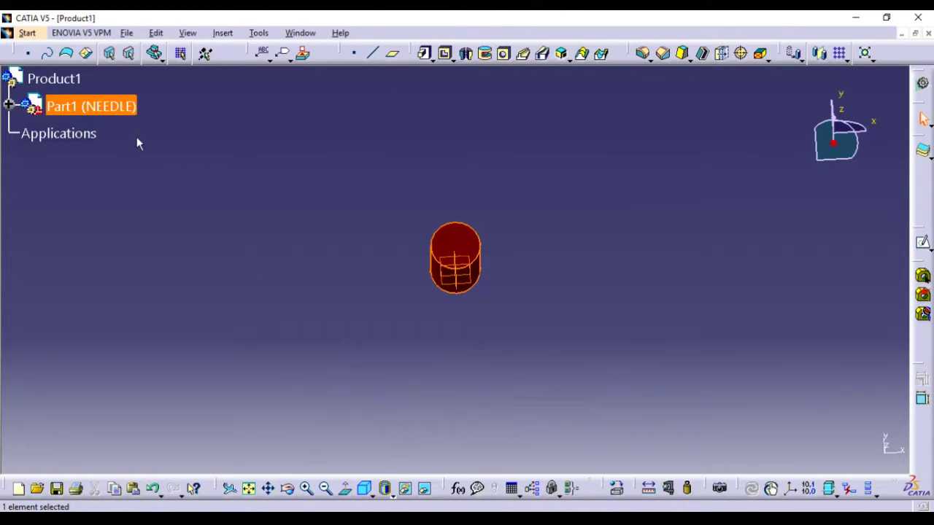
pyautogui.doubleClick(59, 78)
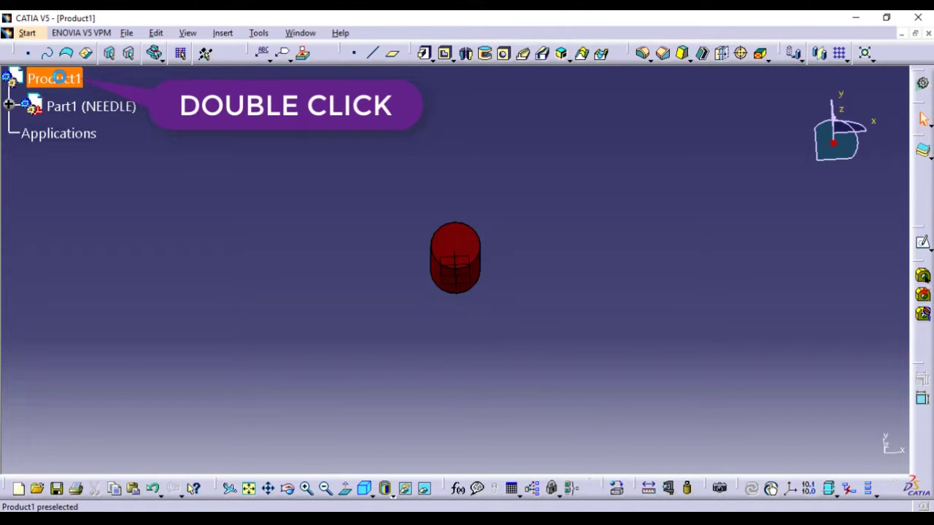
pyautogui.click(54, 80)
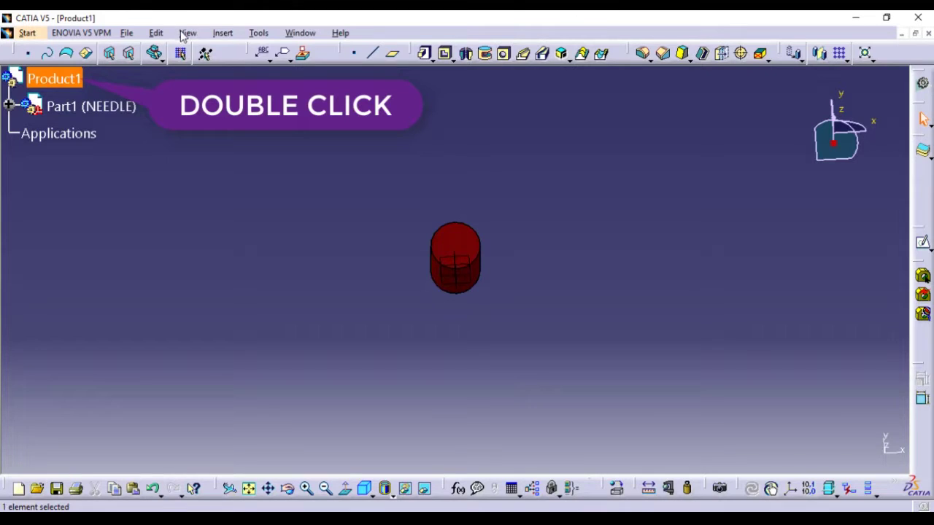
pyautogui.click(51, 80)
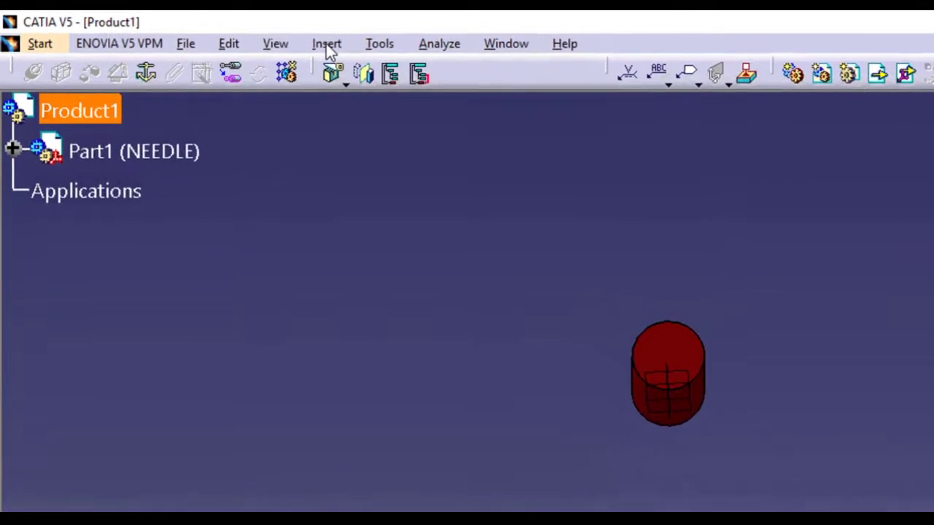
pyautogui.click(328, 46)
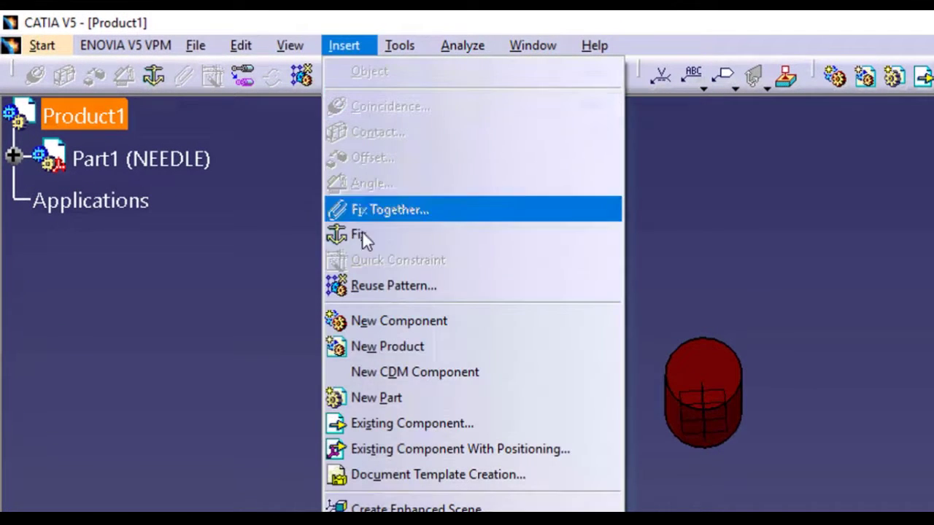
pyautogui.click(397, 406)
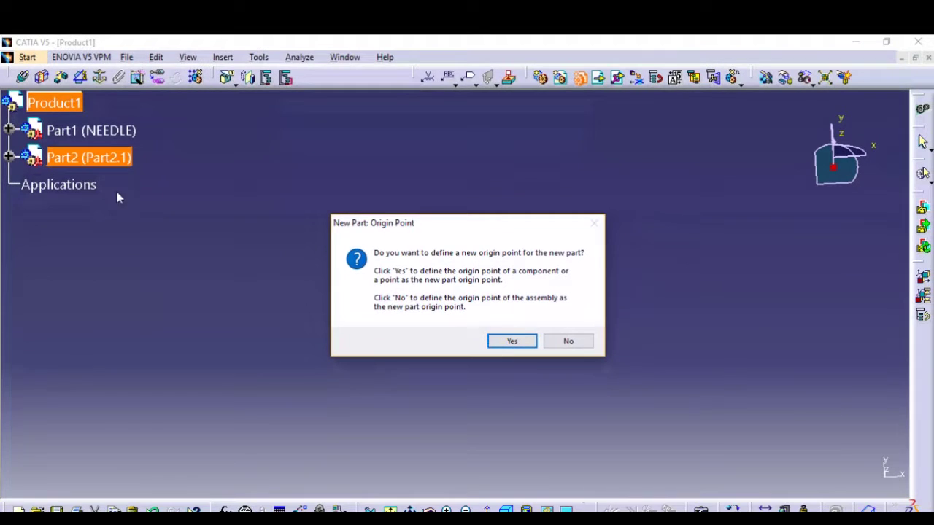
pyautogui.click(505, 341)
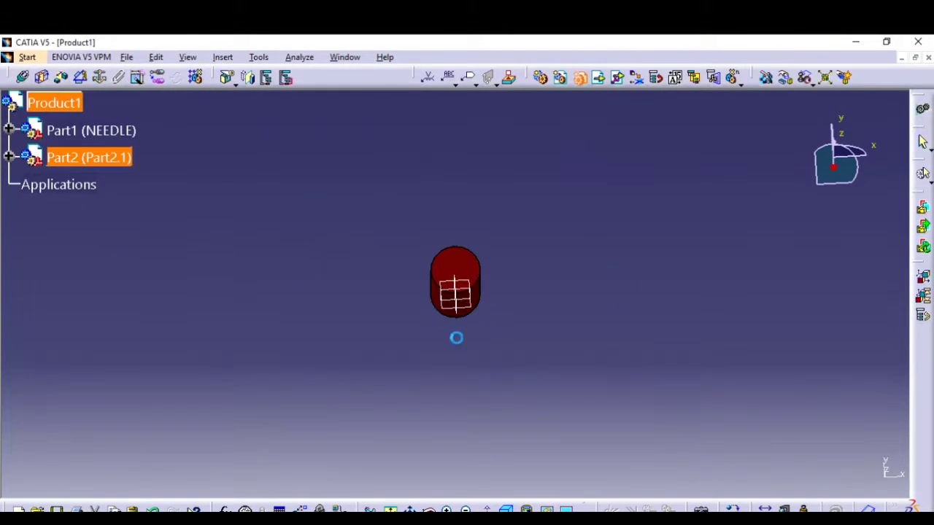
# Step: Expand the second part in the tree and make its PartBody active for part design
pyautogui.click(9, 157)
pyautogui.click(28, 184)
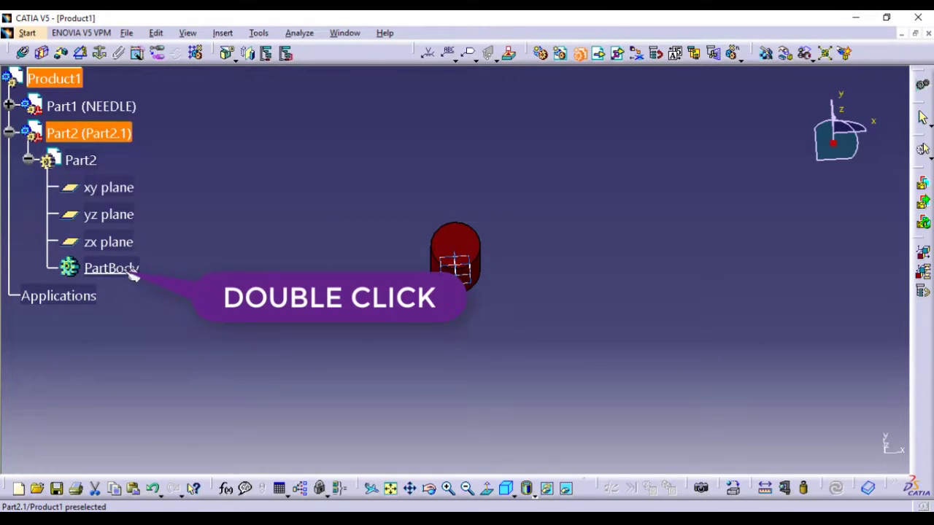
pyautogui.doubleClick(129, 269)
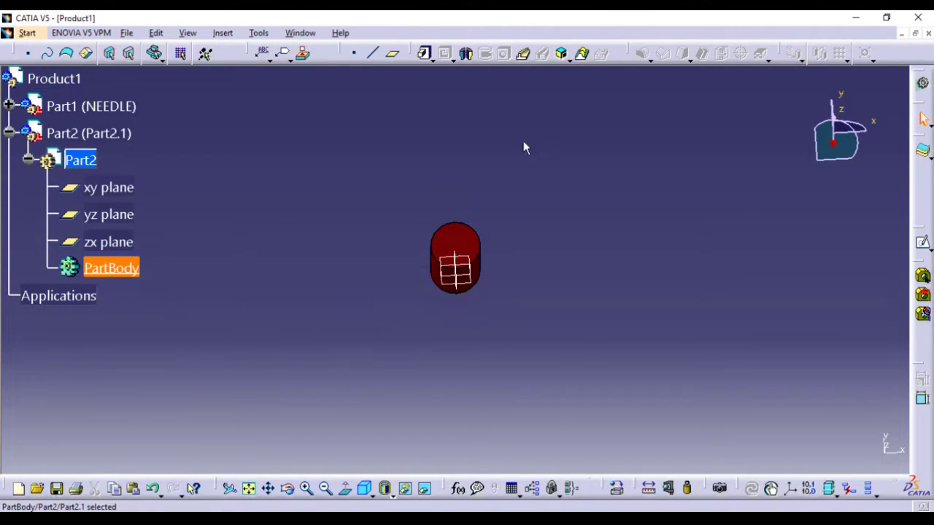
# Step: Start a sketch on the NEEDLE cylinder's end face and project the face's circular edge into it
pyautogui.click(466, 235)
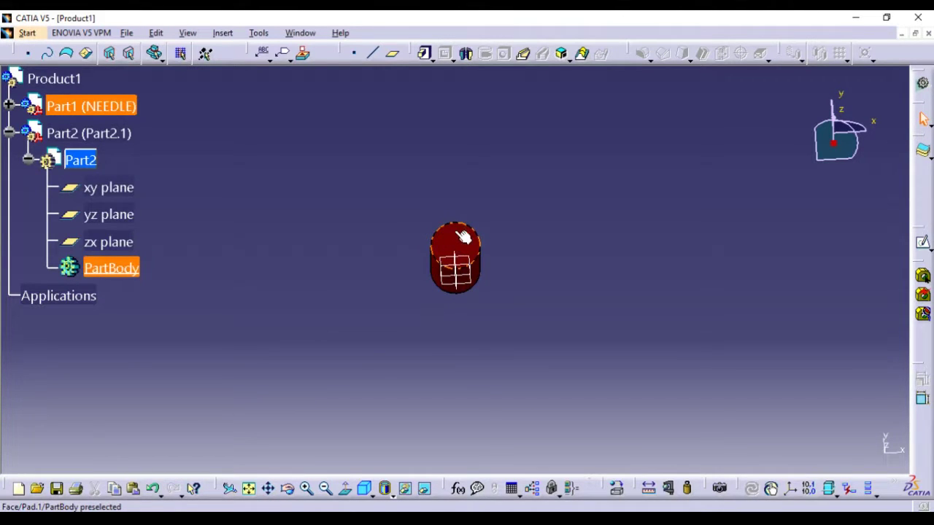
pyautogui.click(923, 242)
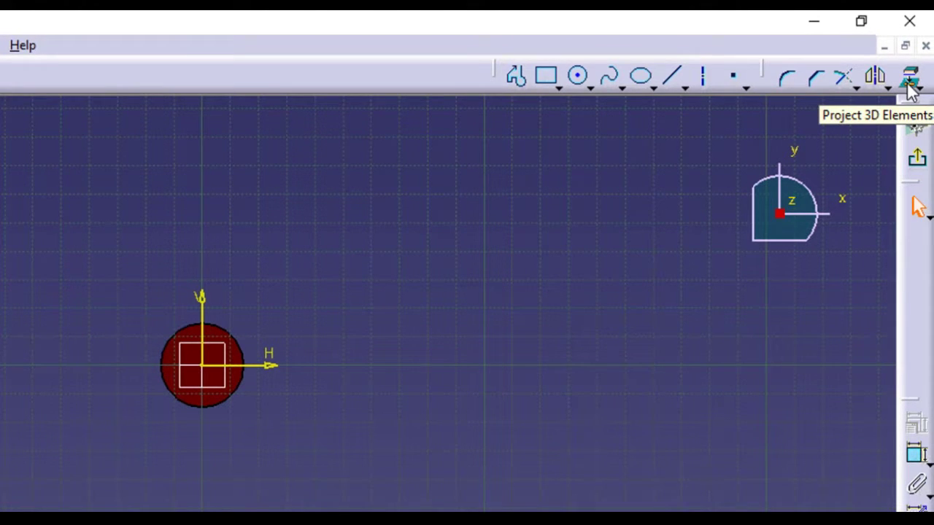
pyautogui.click(910, 80)
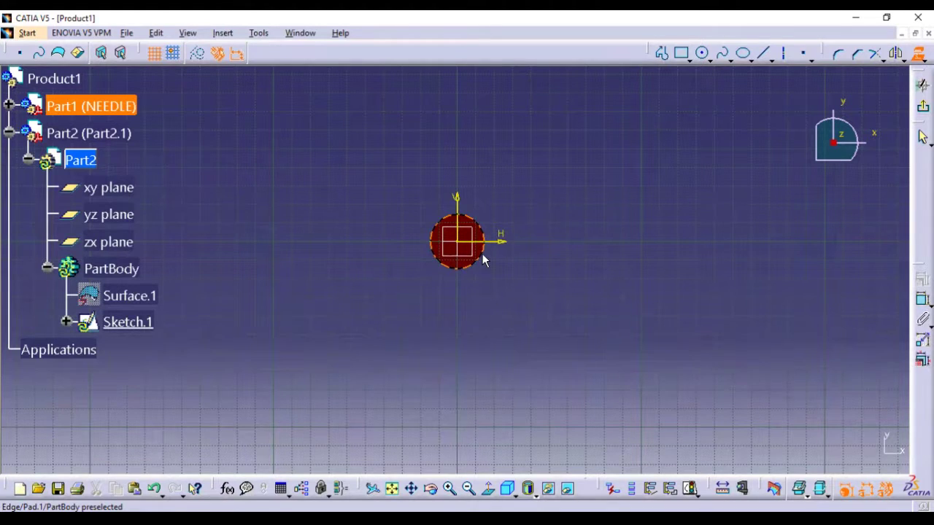
pyautogui.click(487, 257)
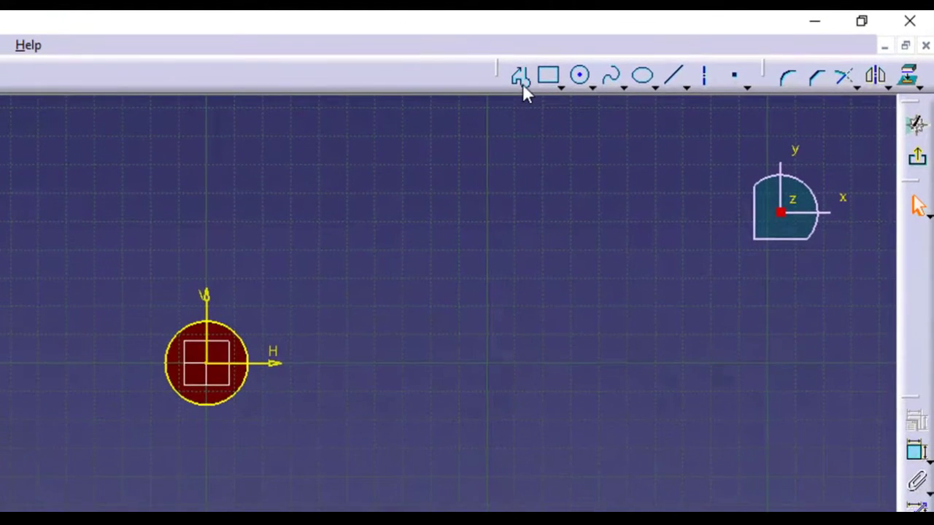
# Step: Sketch an open, pointed hand profile rising from the projected circle, with shoulders at V about 78 mm and the tip on the vertical axis at about 99 mm
pyautogui.moveTo(463, 240); pyautogui.dragTo(504, 482, button='middle')
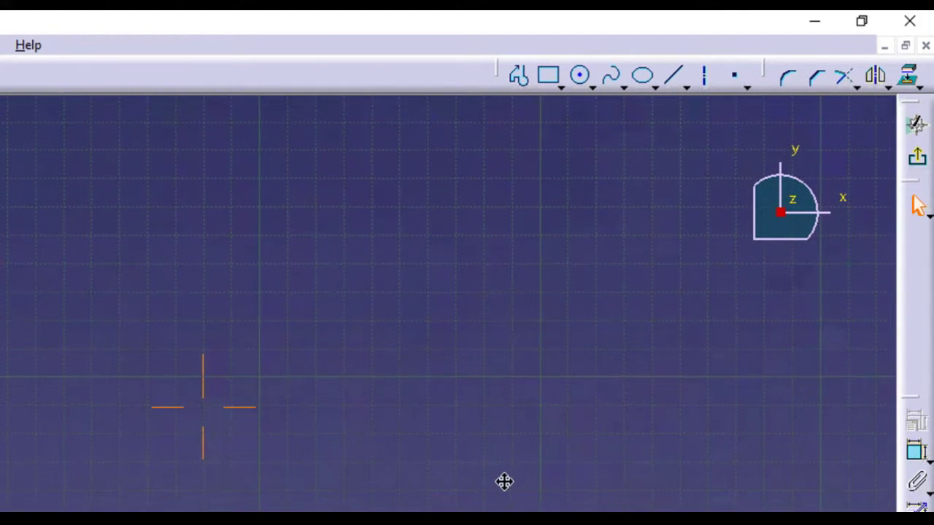
pyautogui.click(518, 76)
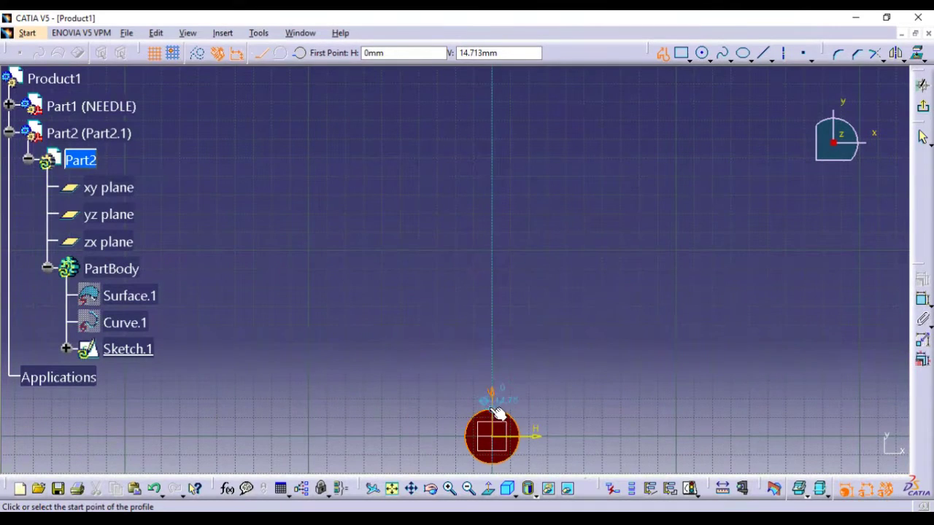
pyautogui.click(490, 407)
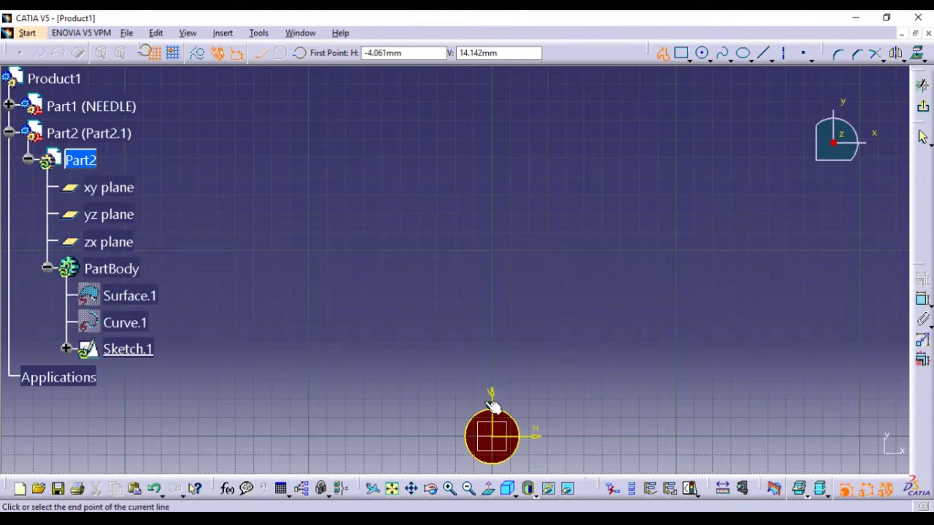
pyautogui.click(484, 292)
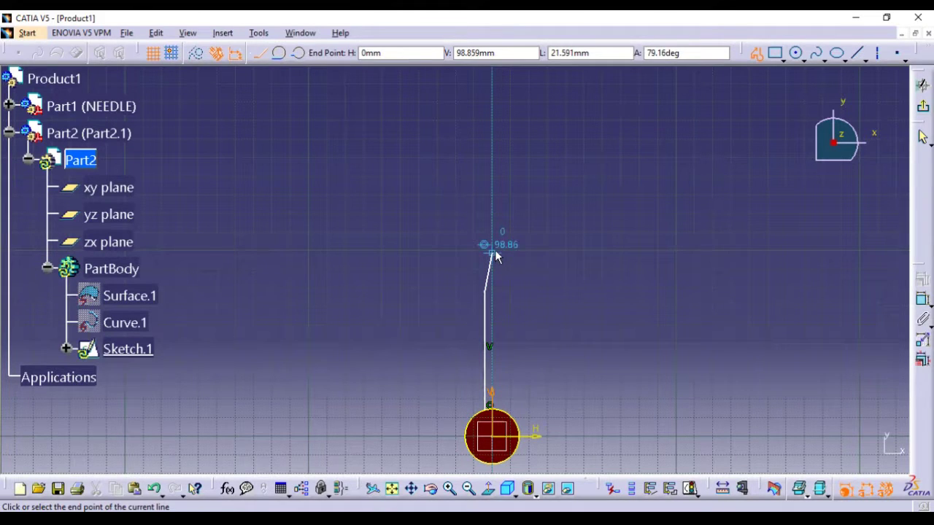
pyautogui.click(493, 250)
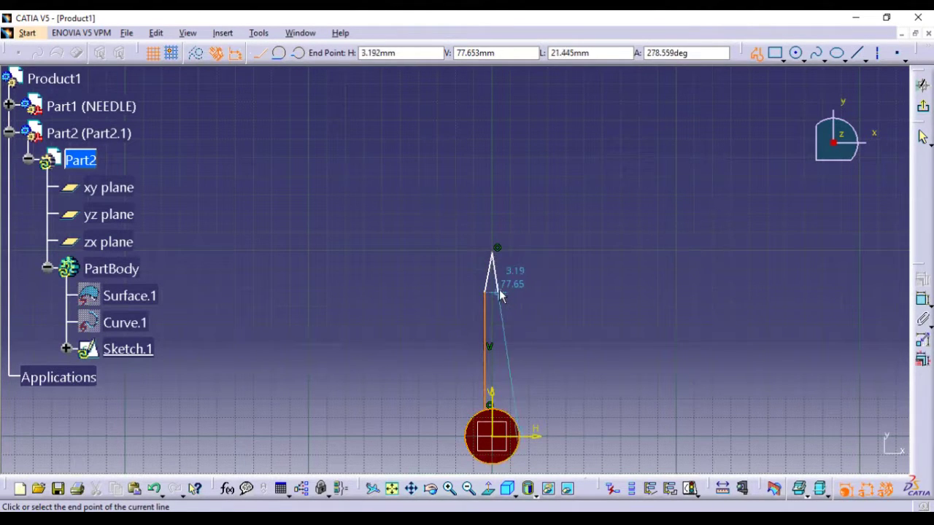
pyautogui.click(506, 294)
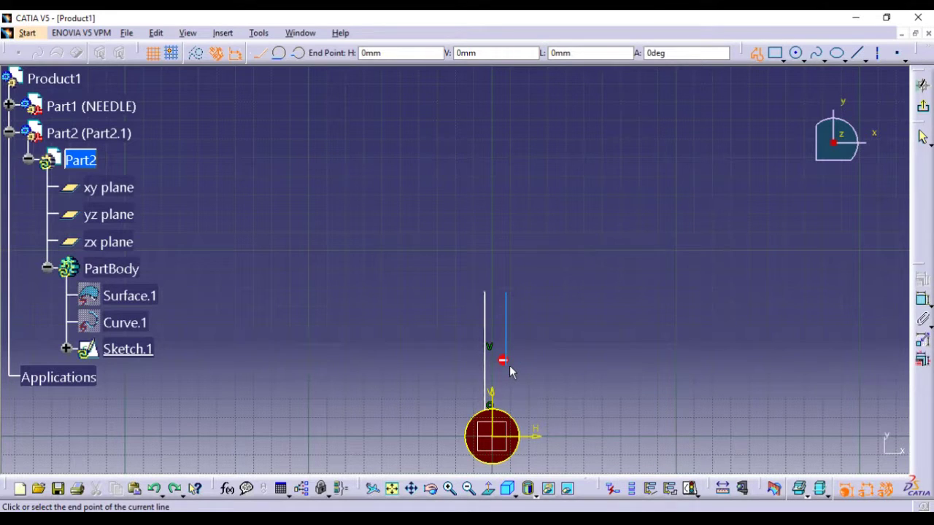
pyautogui.click(494, 249)
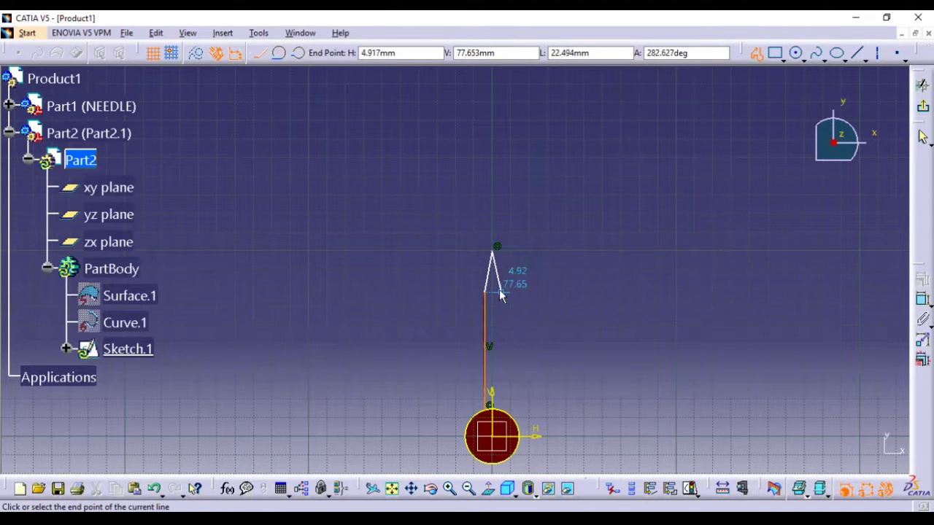
pyautogui.click(500, 293)
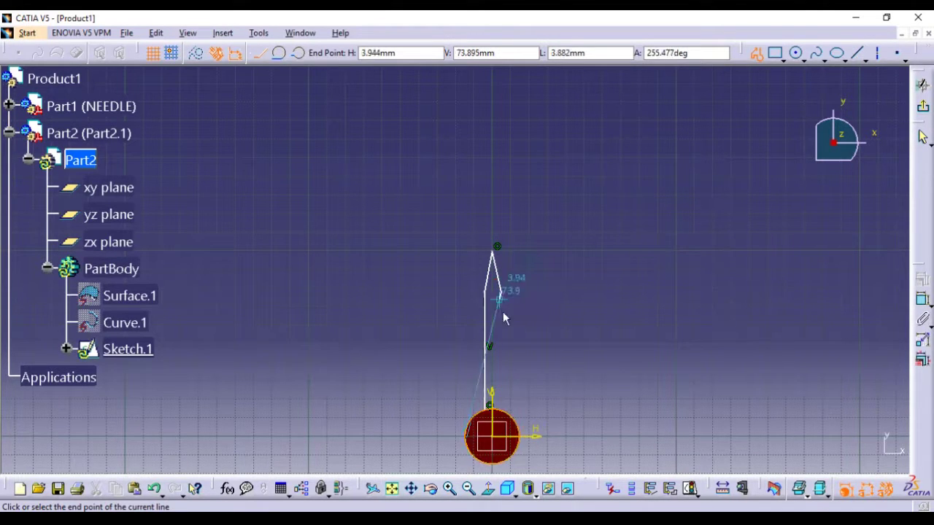
pyautogui.click(505, 406)
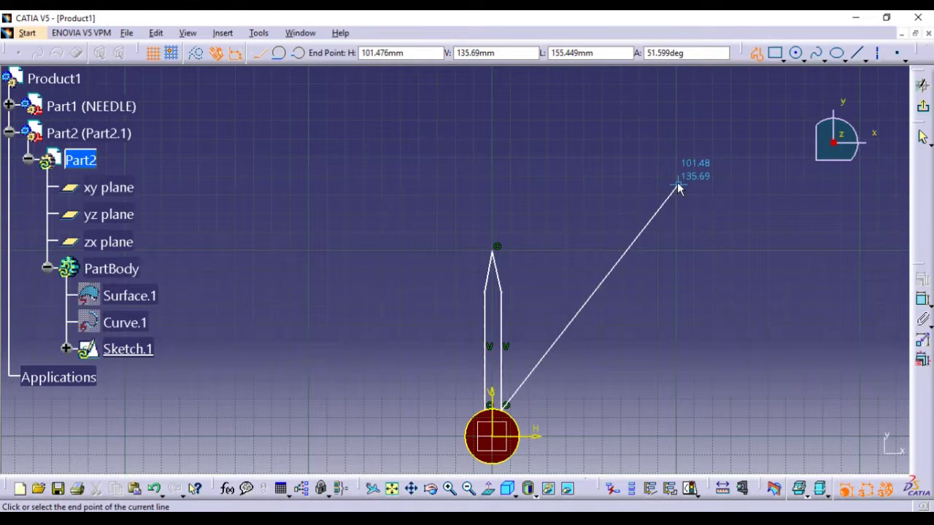
pyautogui.press('Escape')
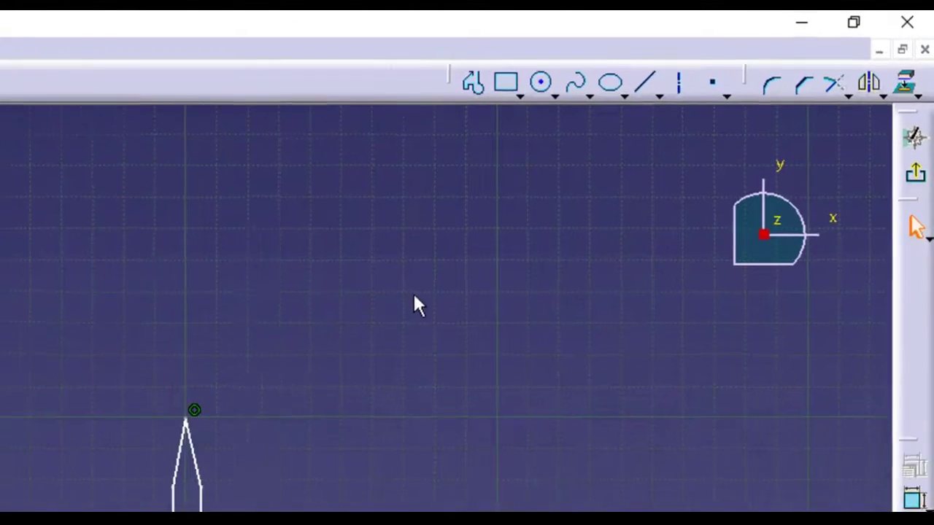
# Step: Quick Trim the circle's arc between the two vertical lines and exit the sketch
pyautogui.click(840, 108)
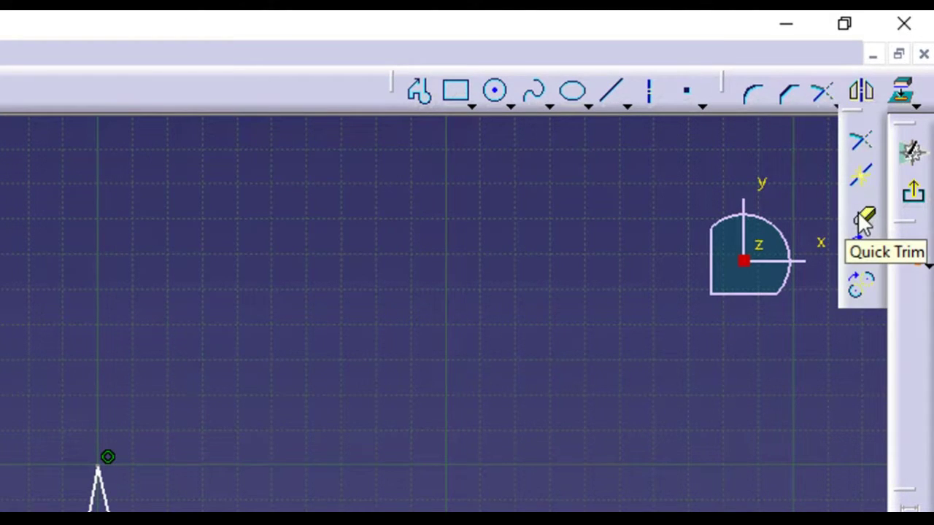
pyautogui.click(864, 219)
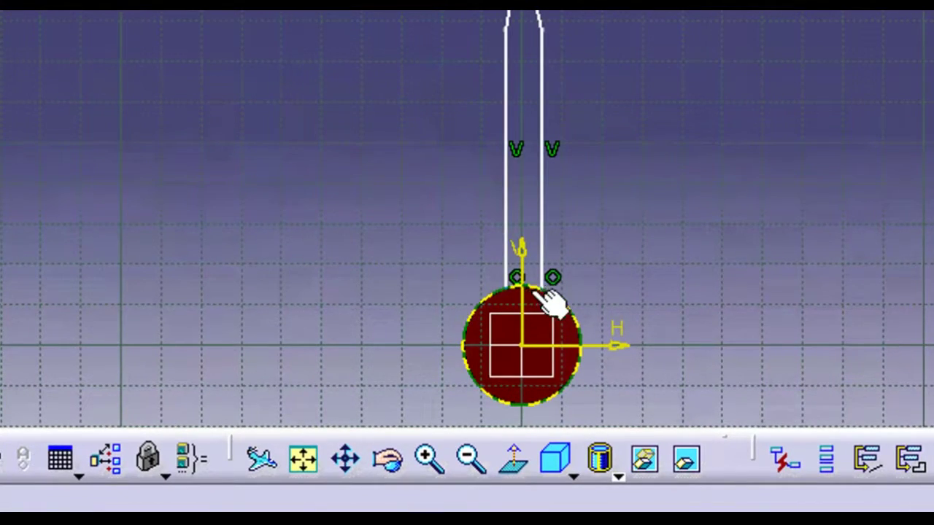
pyautogui.click(530, 289)
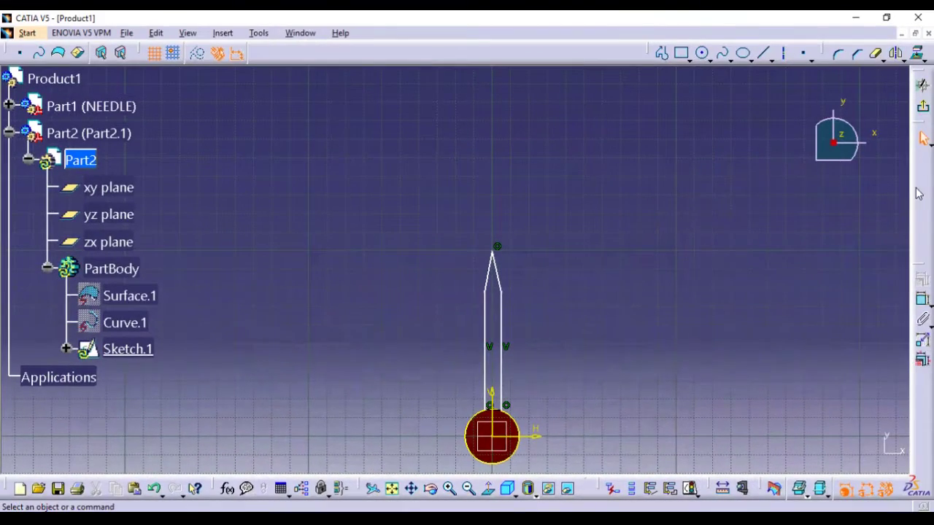
pyautogui.click(923, 108)
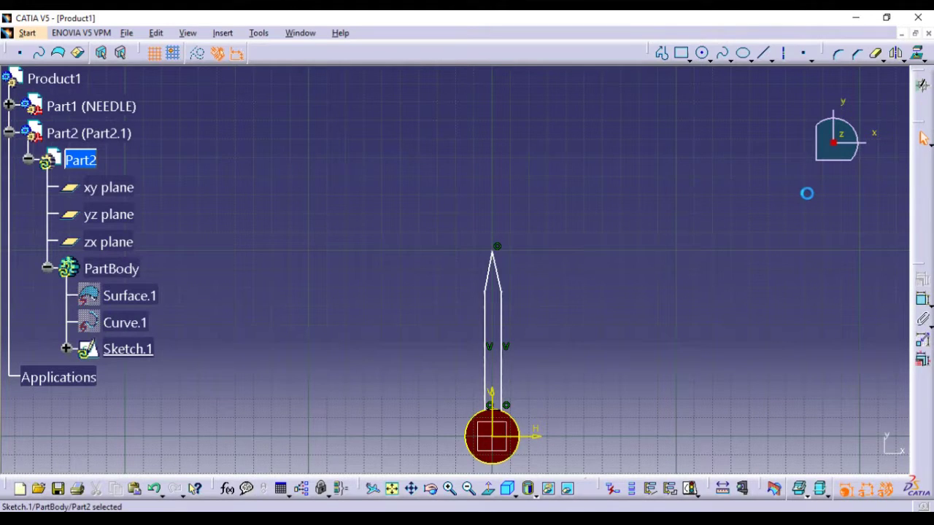
# Step: Pad the hand sketch to a length of 5 mm
pyautogui.moveTo(637, 311); pyautogui.dragTo(637, 170, button='middle')
pyautogui.click(288, 475)
pyautogui.moveTo(491, 255); pyautogui.dragTo(601, 287)
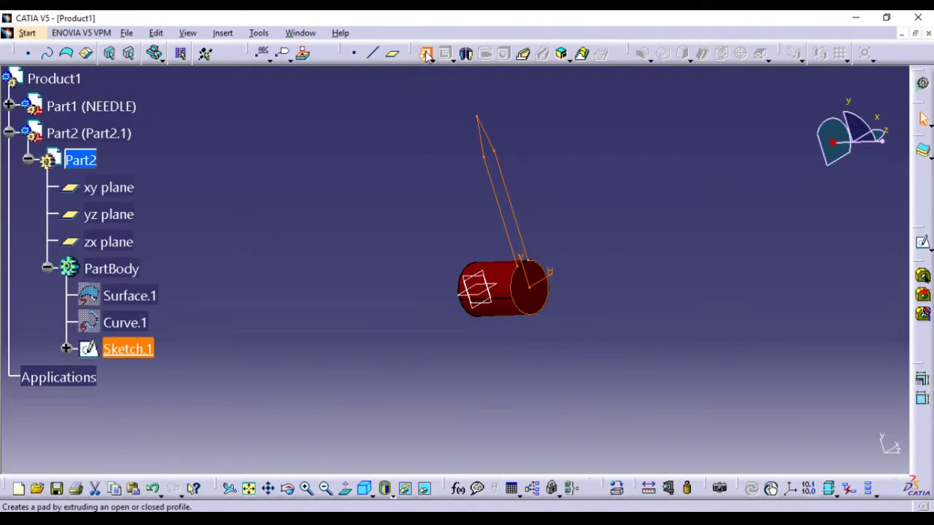
pyautogui.click(426, 54)
pyautogui.write('5')
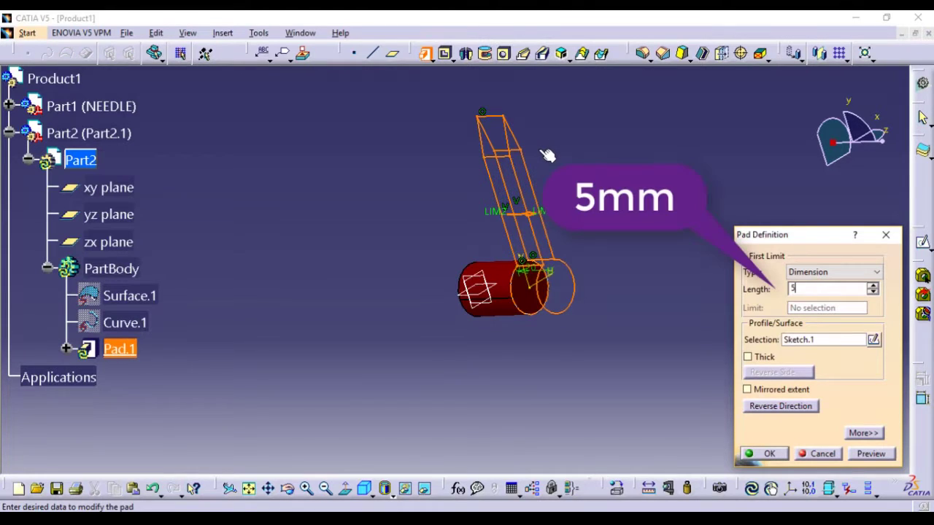
pyautogui.click(872, 454)
pyautogui.click(746, 455)
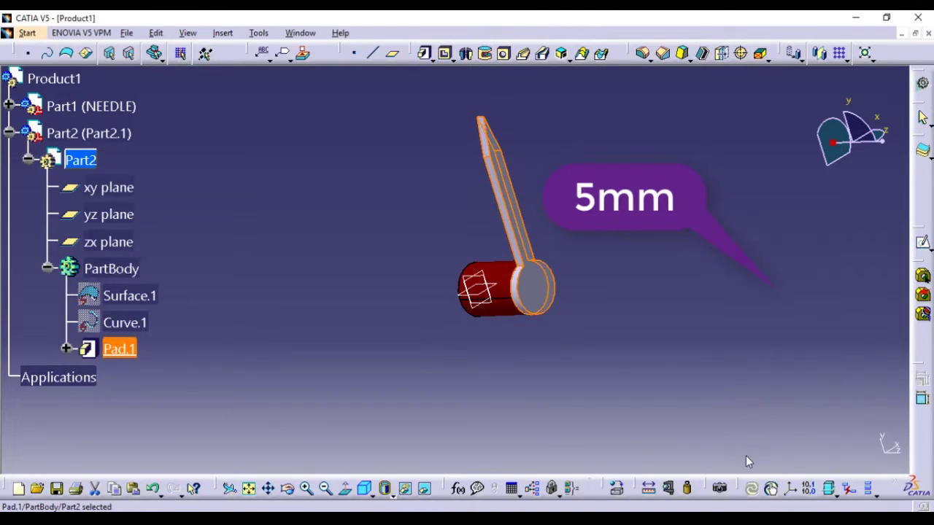
pyautogui.click(730, 358)
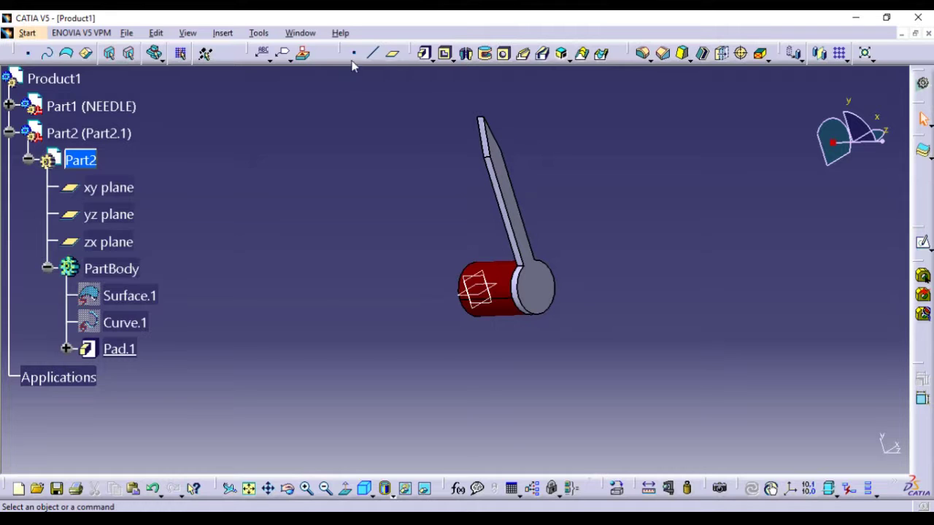
# Step: Collapse Part2 in the tree and set its graphic color to orange in its properties
pyautogui.click(8, 132)
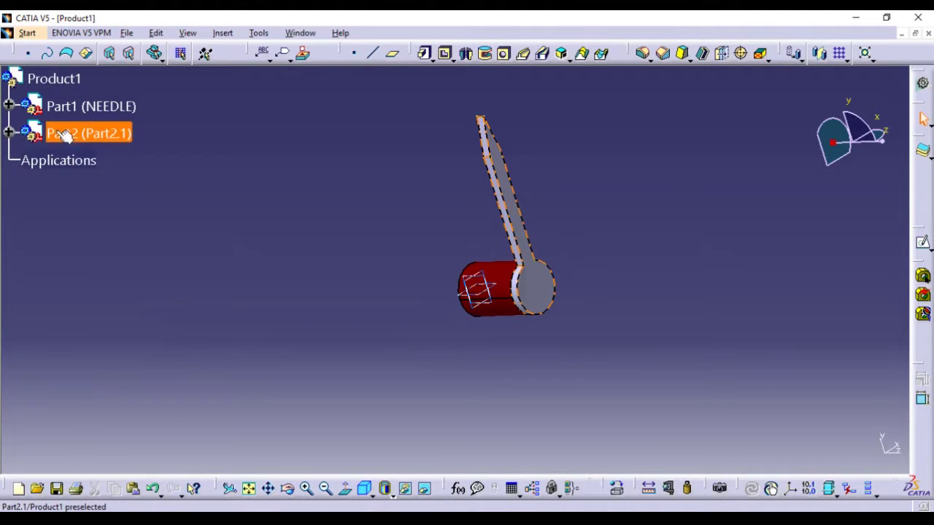
pyautogui.rightClick(103, 138)
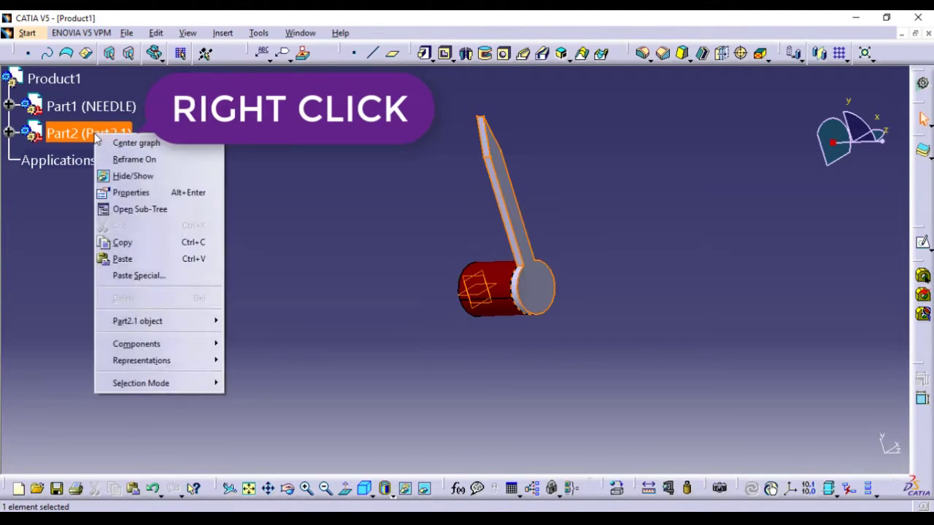
pyautogui.click(142, 192)
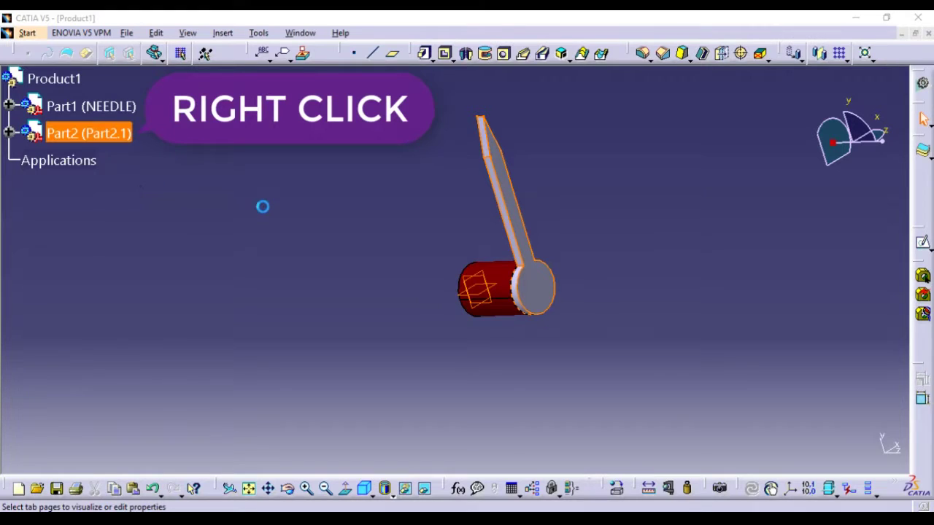
pyautogui.click(745, 264)
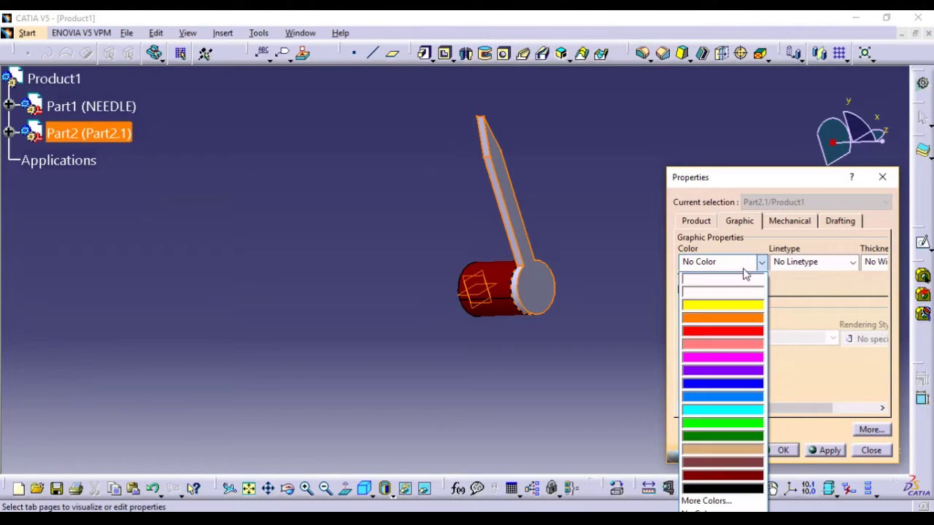
pyautogui.click(723, 317)
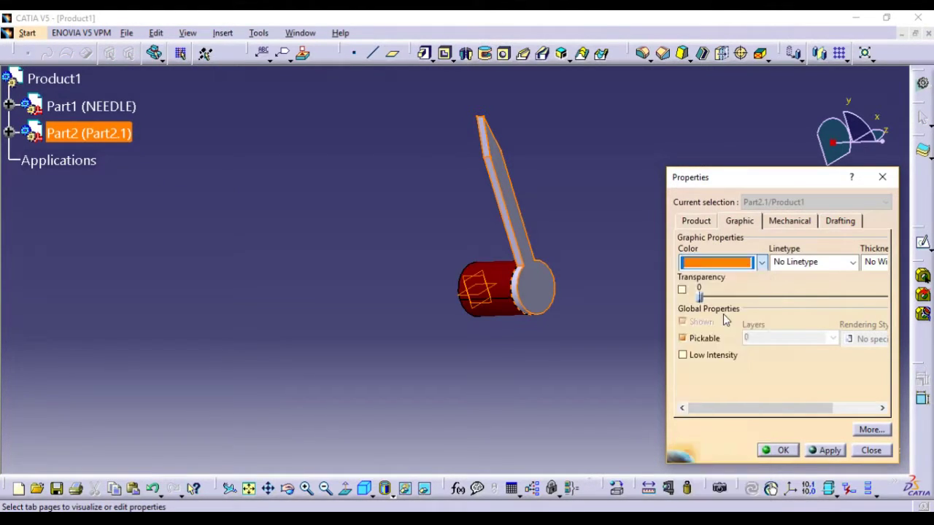
# Step: Set Part2's instance name to HOUR and apply the properties
pyautogui.click(696, 221)
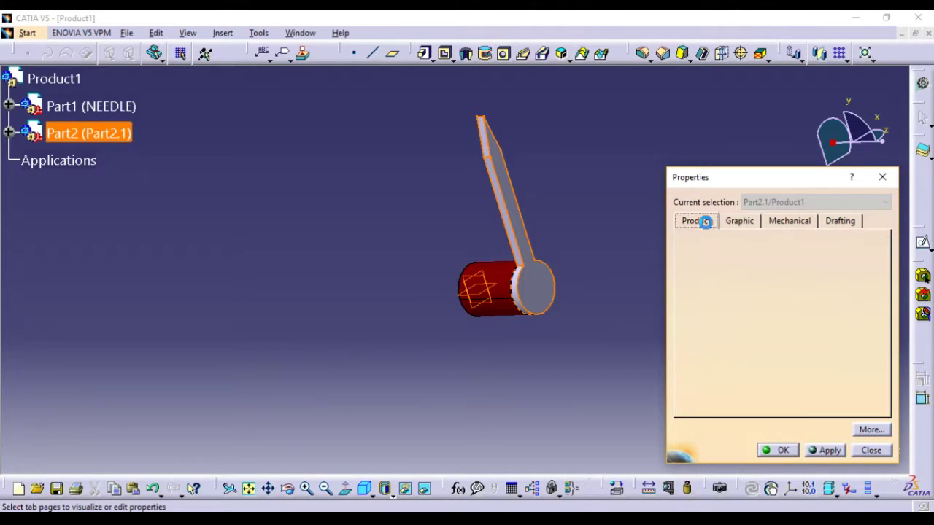
pyautogui.doubleClick(749, 276)
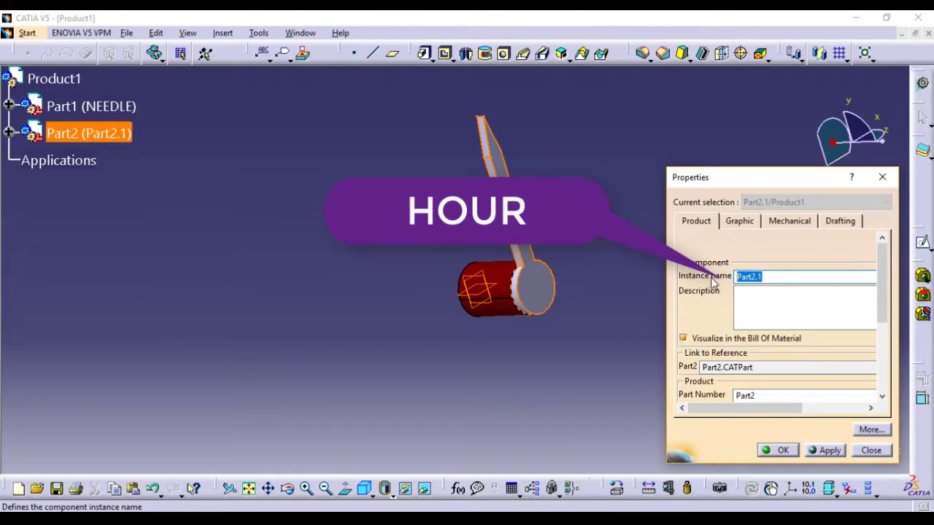
pyautogui.write('hour')
pyautogui.press('BackSpace')
pyautogui.write('HOUR')
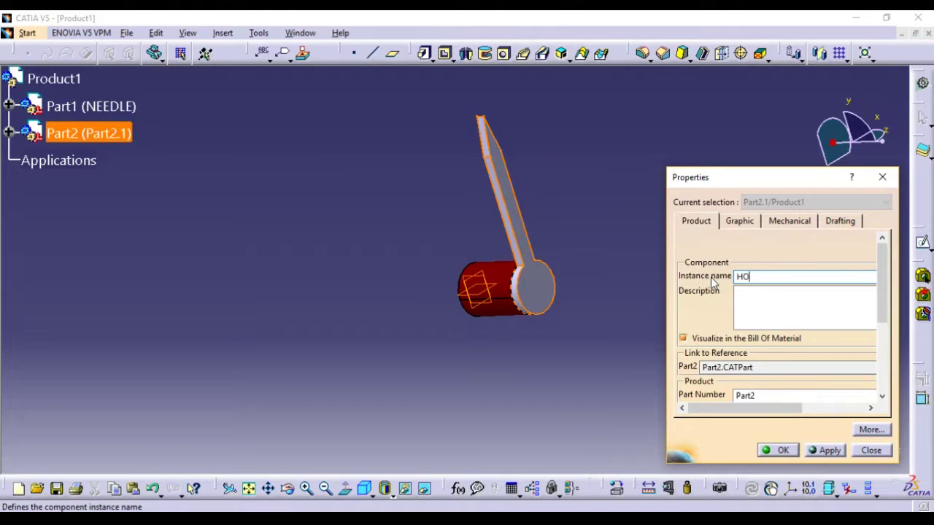
pyautogui.click(825, 450)
pyautogui.click(782, 451)
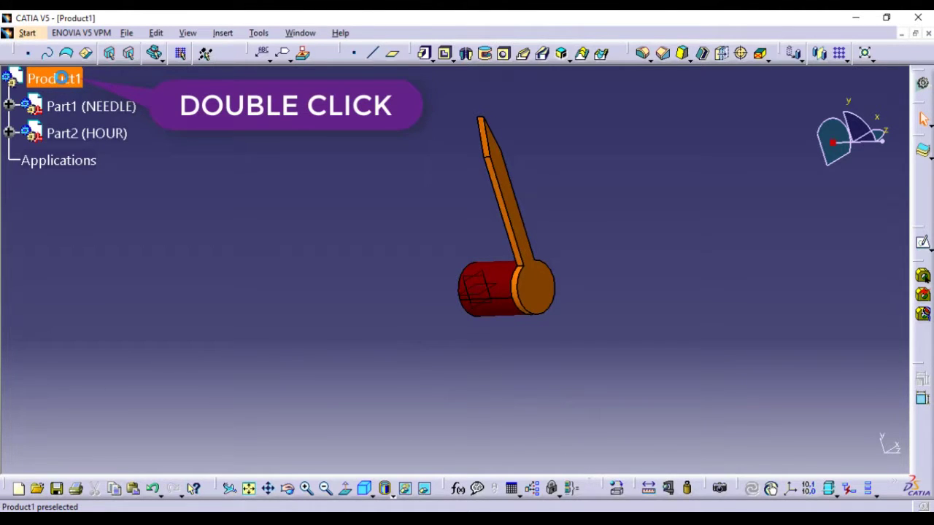
# Step: Activate Product1 and insert a new part into the assembly, answering the origin point prompt
pyautogui.doubleClick(71, 81)
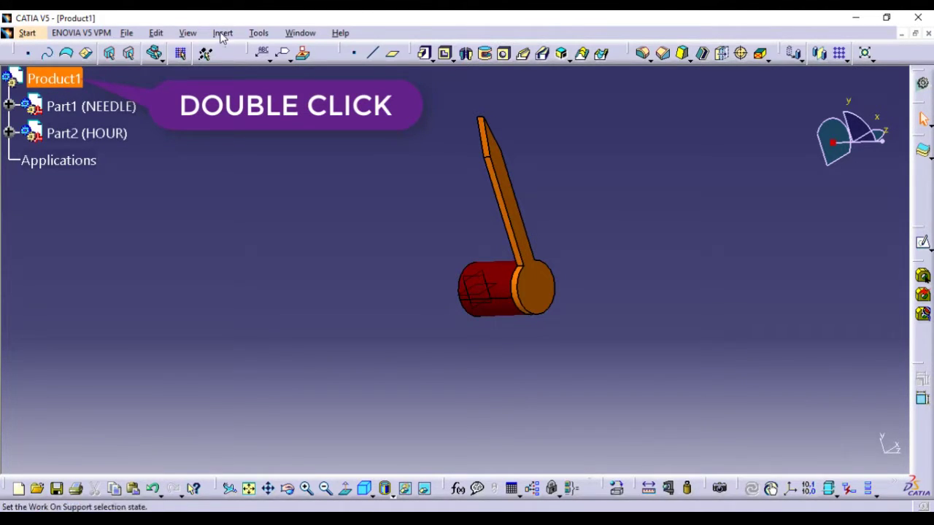
pyautogui.click(222, 33)
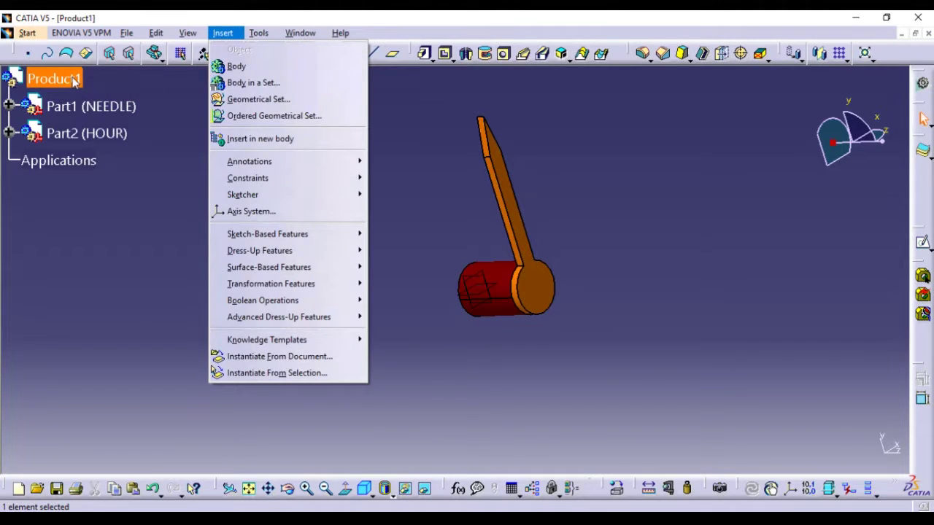
pyautogui.doubleClick(73, 81)
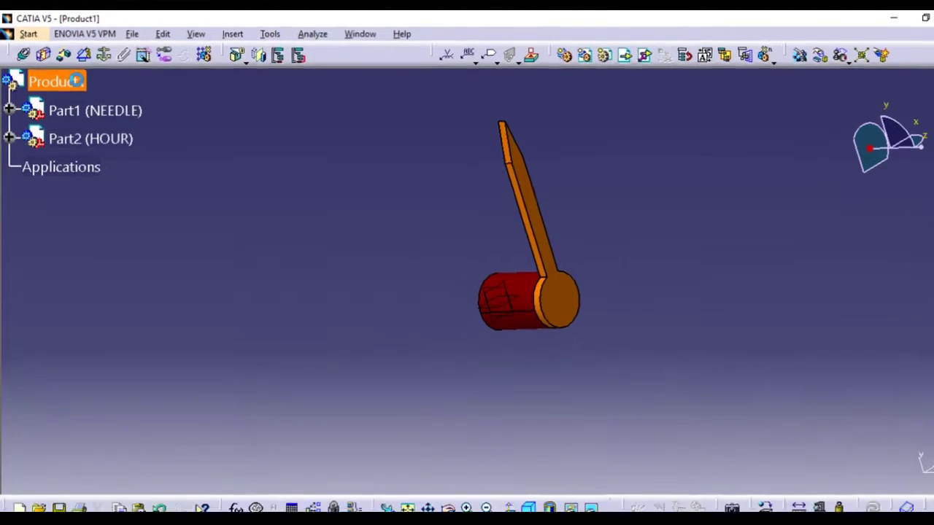
pyautogui.click(229, 37)
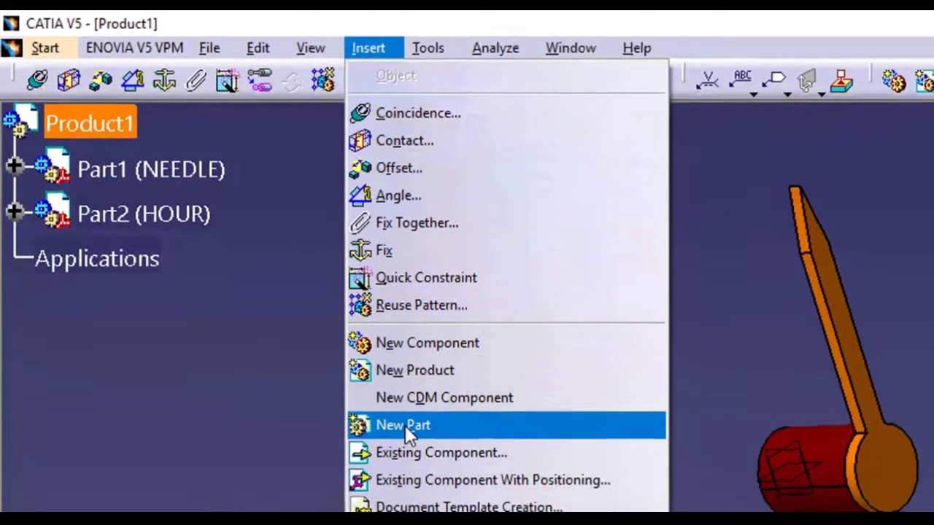
pyautogui.click(441, 461)
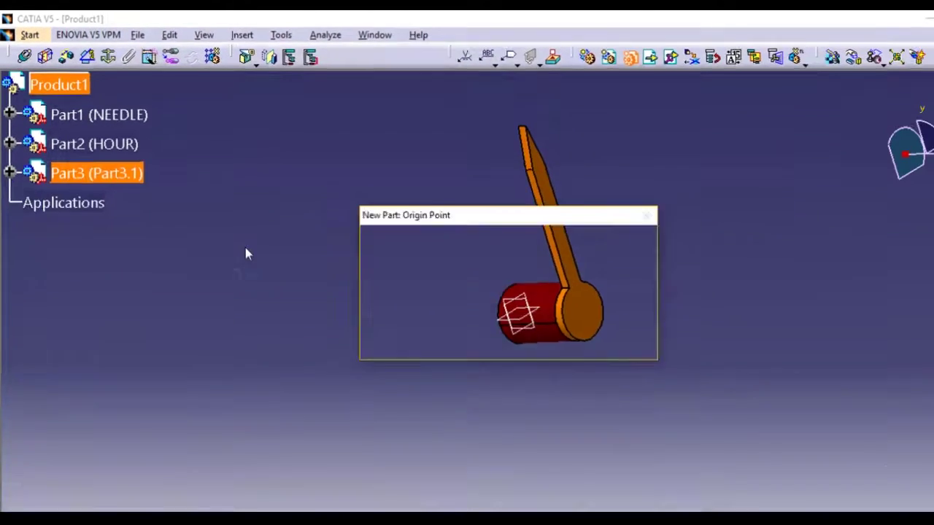
pyautogui.click(555, 342)
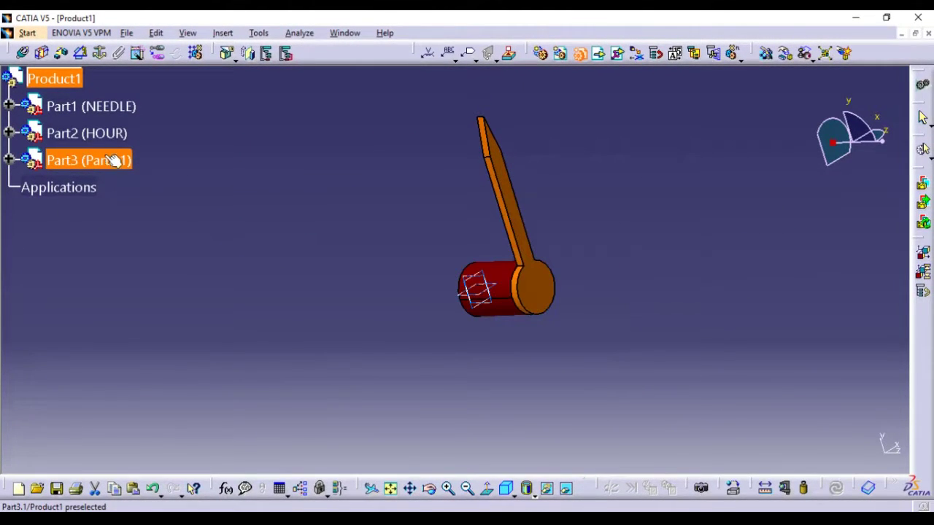
# Step: Expand Part3 in the tree, activate its PartBody and start a sketch on the round end face of the HOUR hand
pyautogui.click(8, 160)
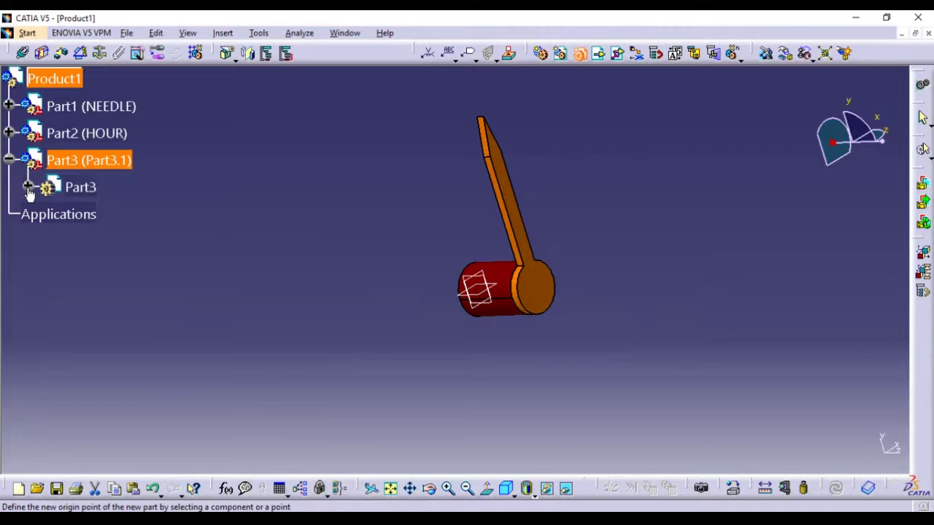
pyautogui.click(27, 187)
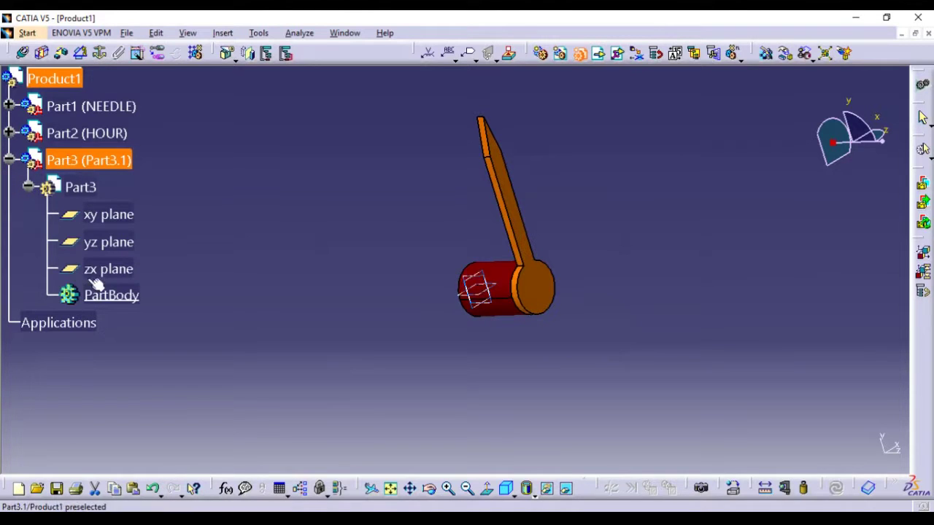
pyautogui.doubleClick(128, 297)
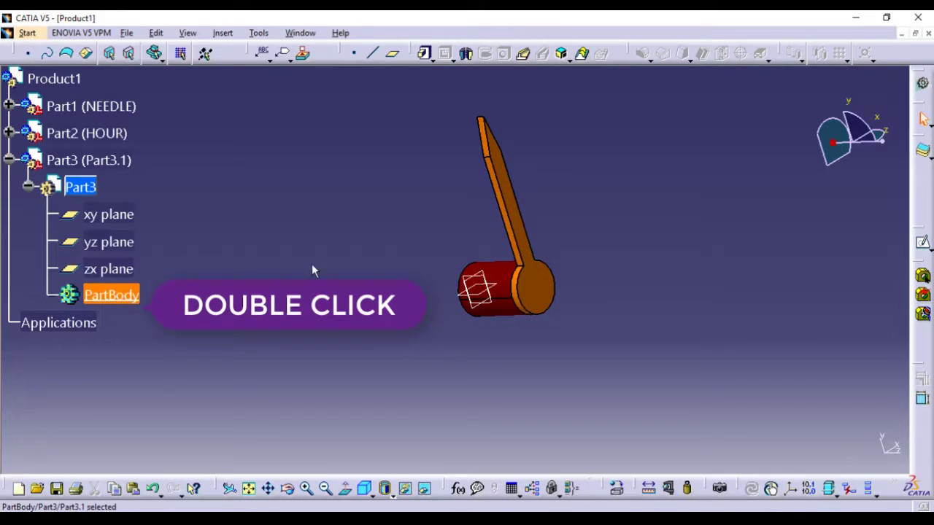
pyautogui.click(544, 291)
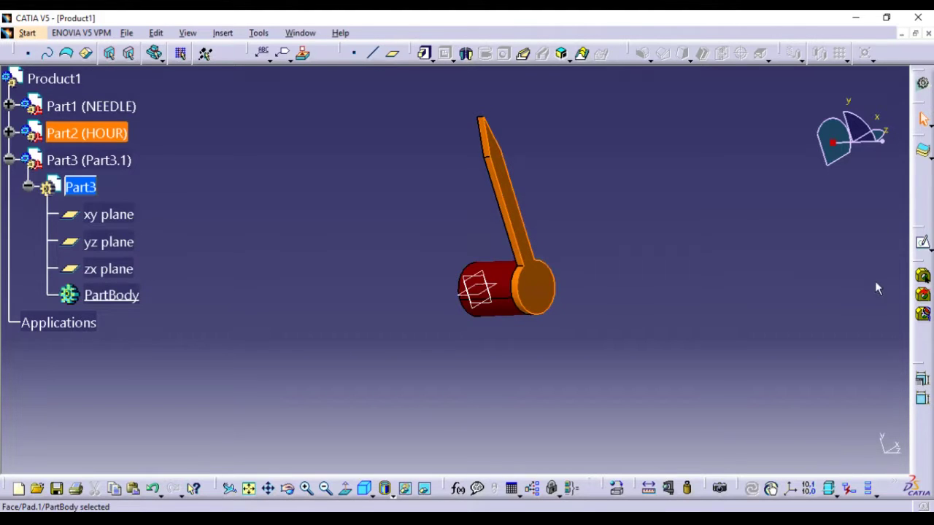
pyautogui.click(924, 244)
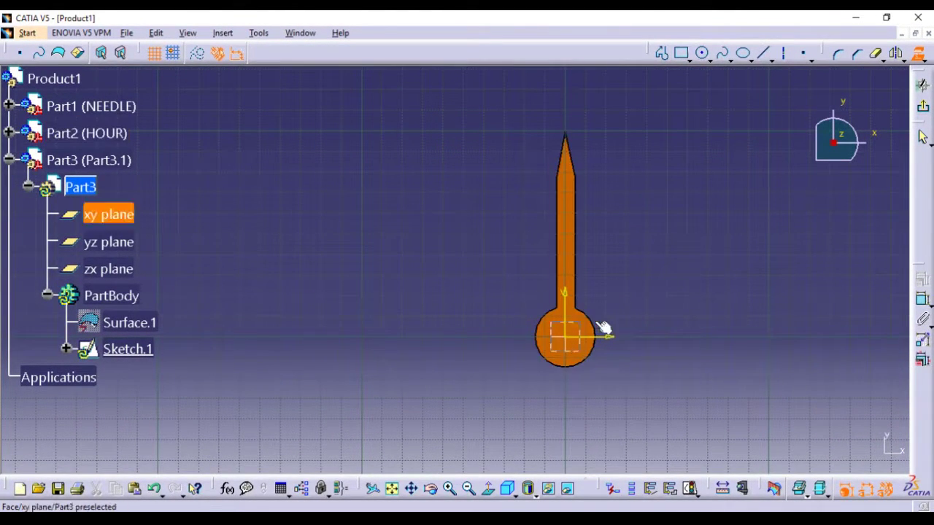
# Step: Flip the sketch view to the opposite side and project the NEEDLE cylinder's circular face into the sketch
pyautogui.click(917, 51)
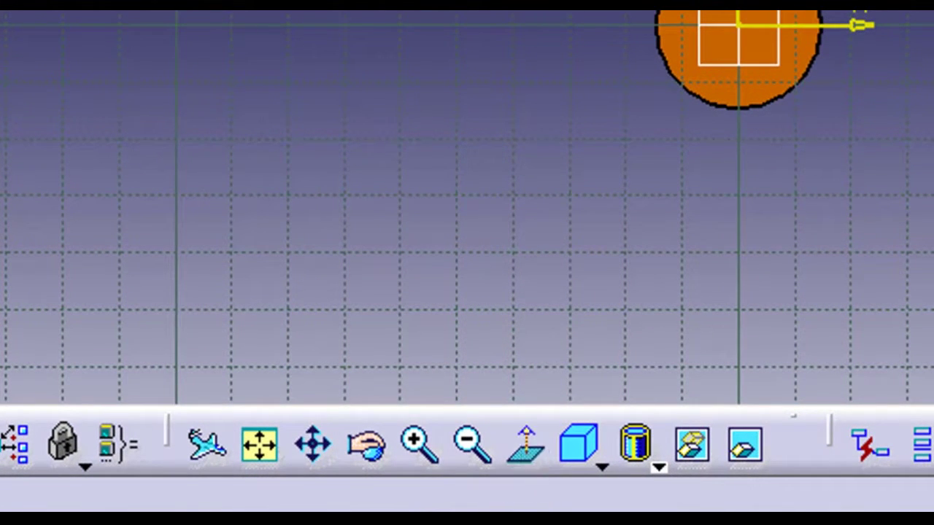
pyautogui.click(529, 458)
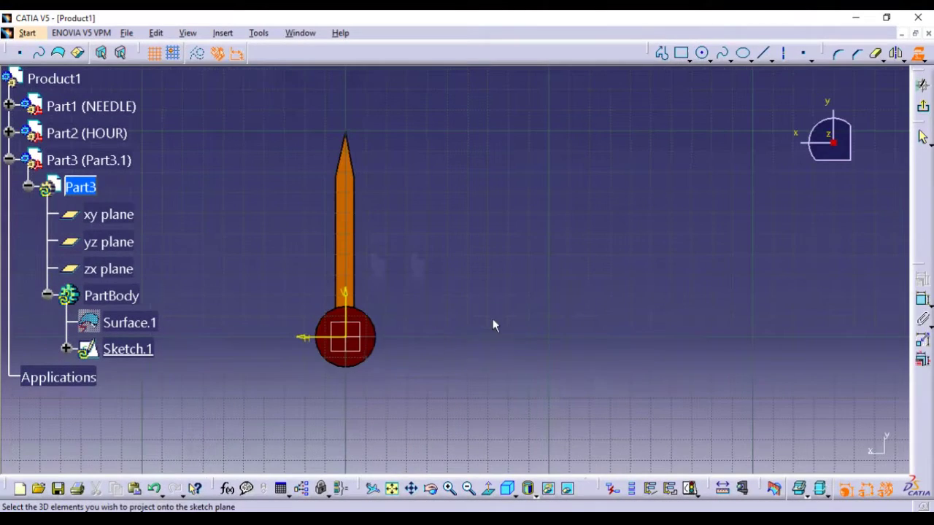
pyautogui.click(371, 335)
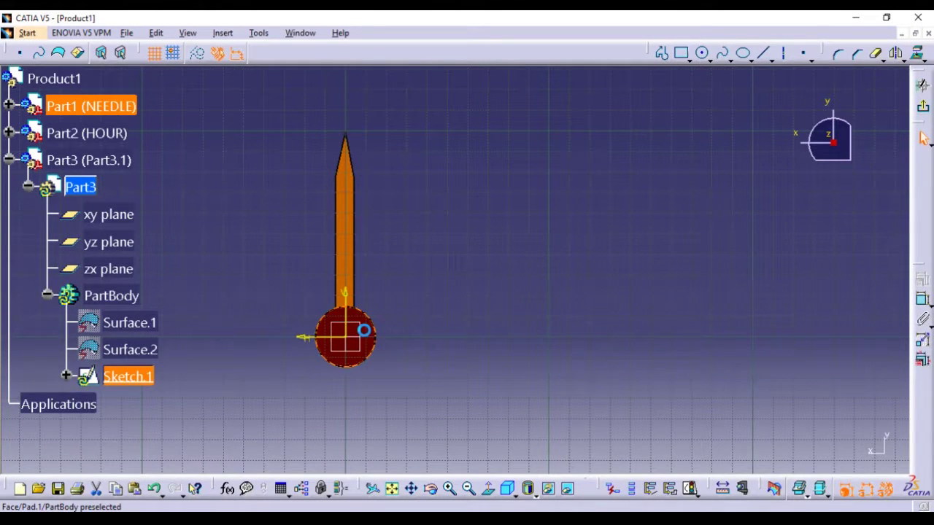
pyautogui.click(441, 406)
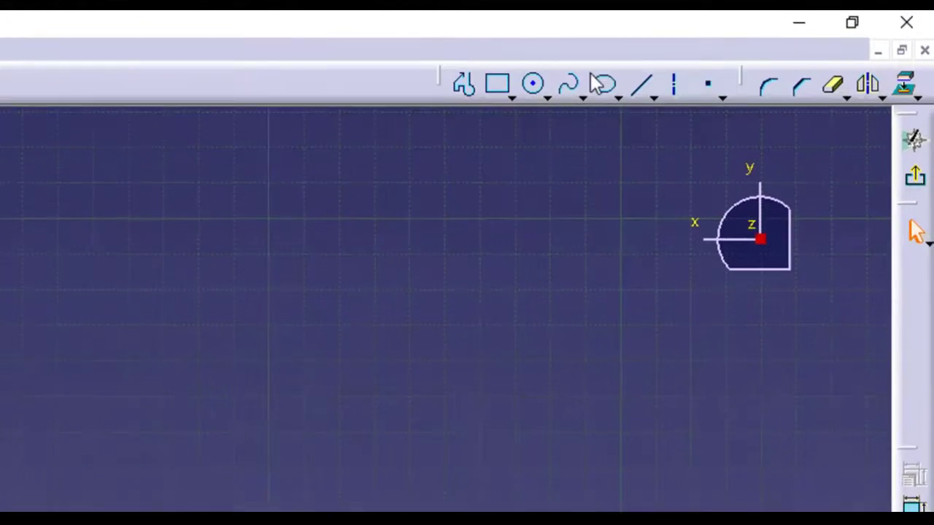
# Step: Sketch a pointed hand outline rising from the circle, shoulders about 113 mm above centre, tip edges about 25 mm long, and exit the sketch
pyautogui.click(464, 84)
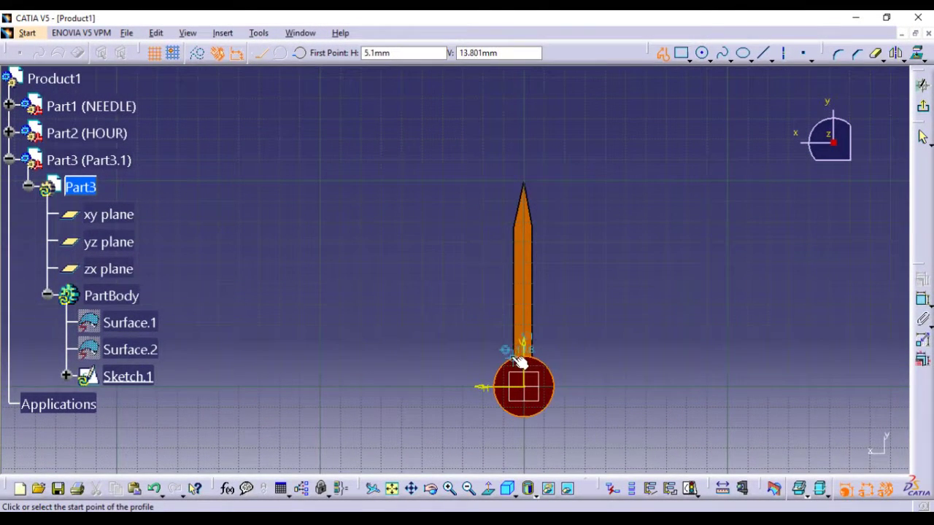
pyautogui.click(519, 355)
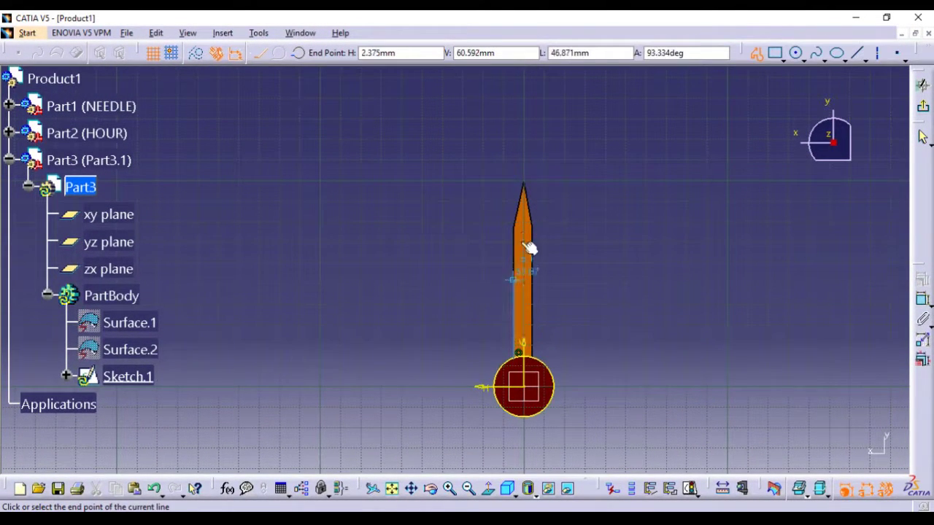
pyautogui.click(515, 154)
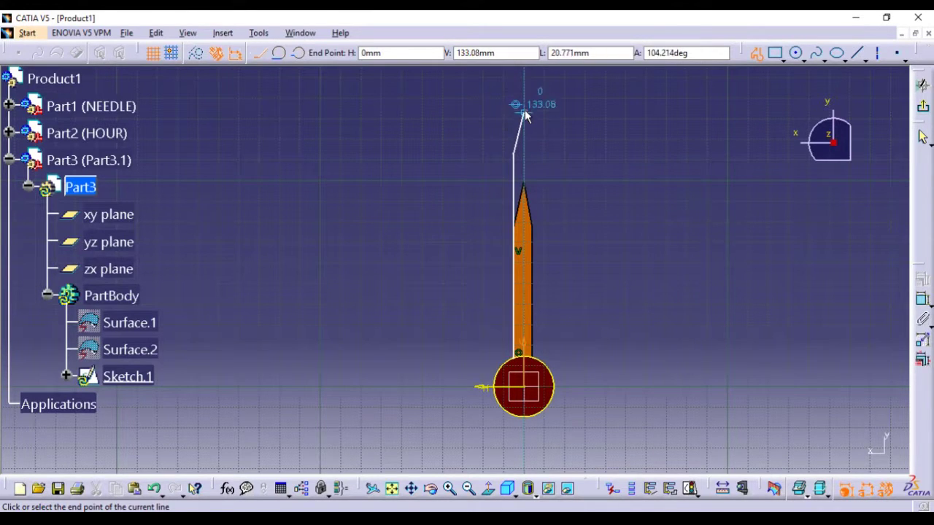
pyautogui.click(523, 104)
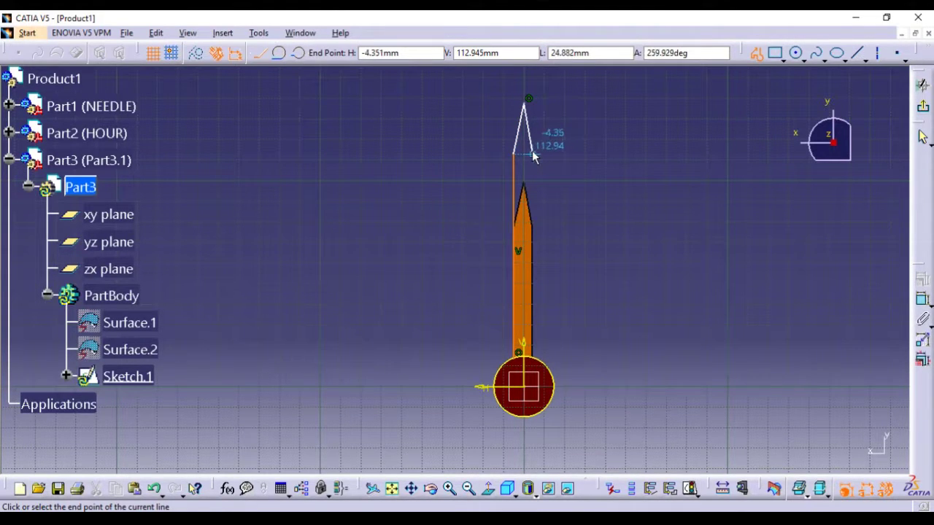
pyautogui.click(533, 155)
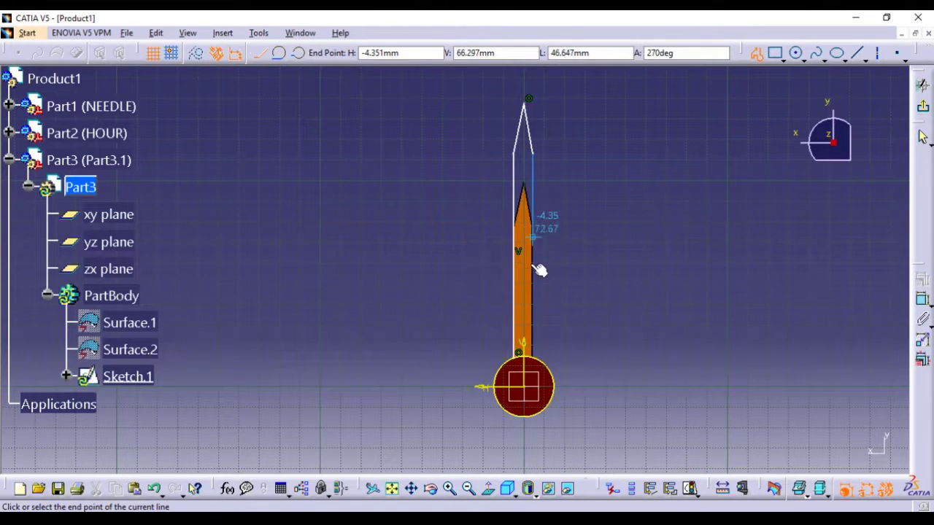
pyautogui.click(537, 354)
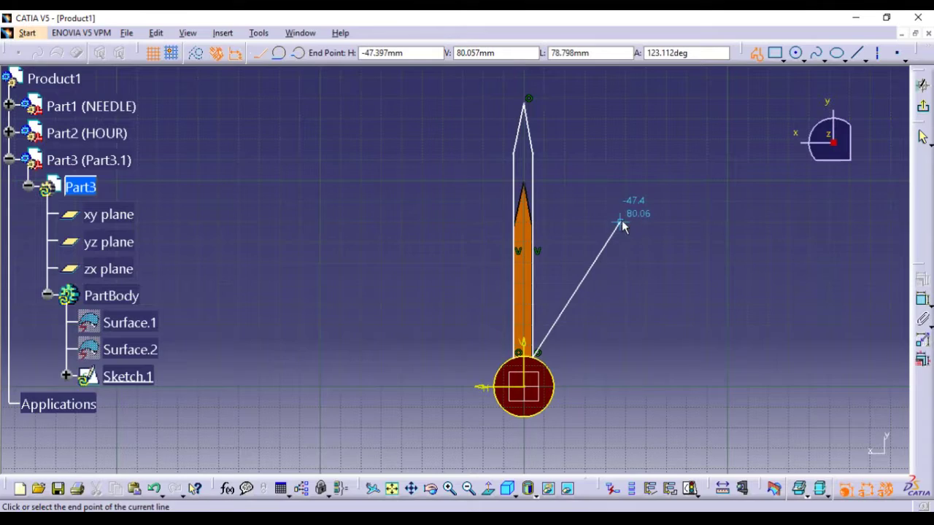
pyautogui.press('Escape')
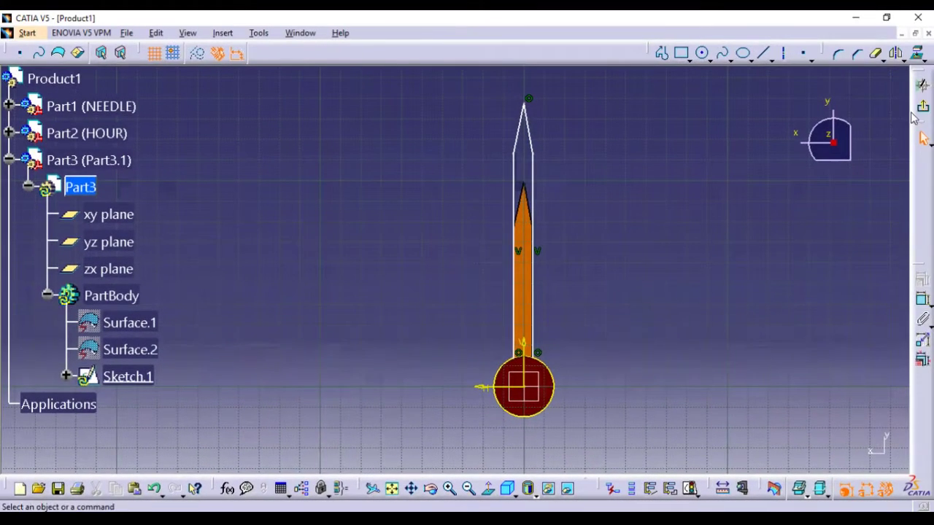
pyautogui.click(921, 108)
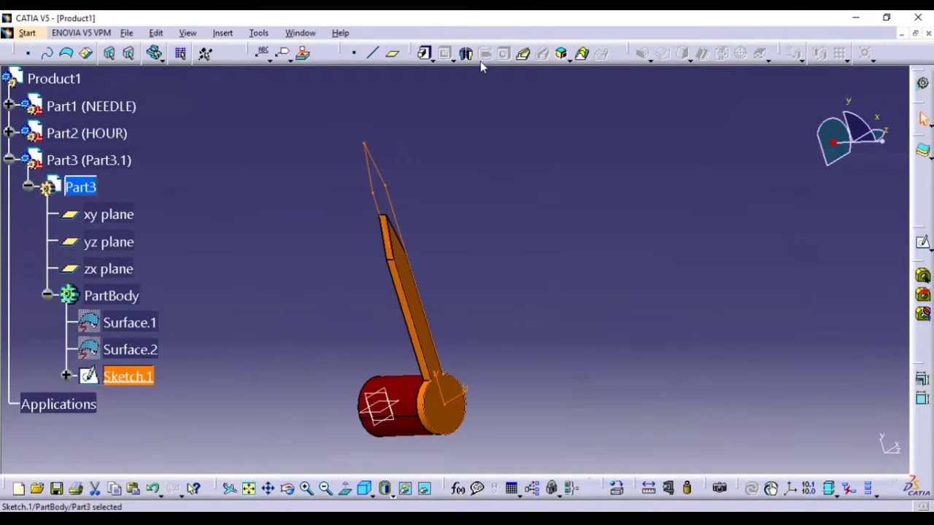
# Step: Pad the longer hand sketch to a length of 5 mm
pyautogui.click(424, 53)
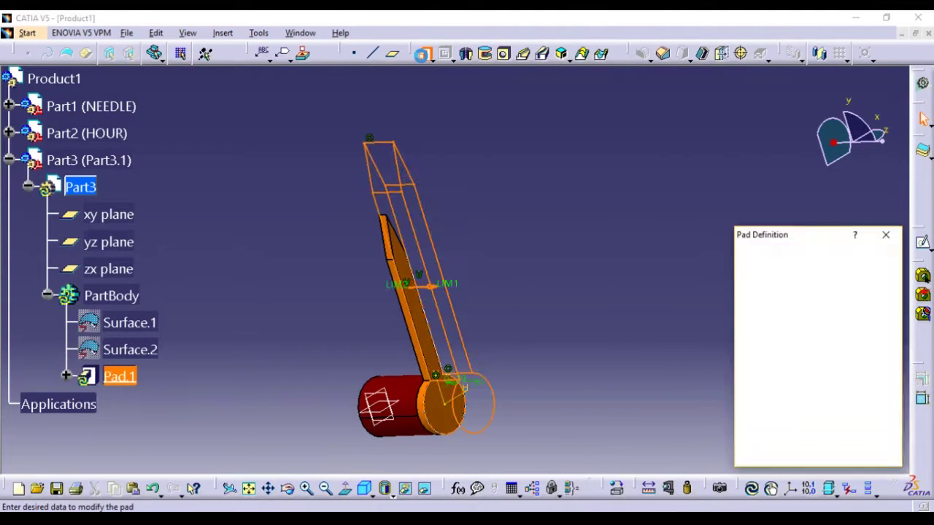
pyautogui.write('5')
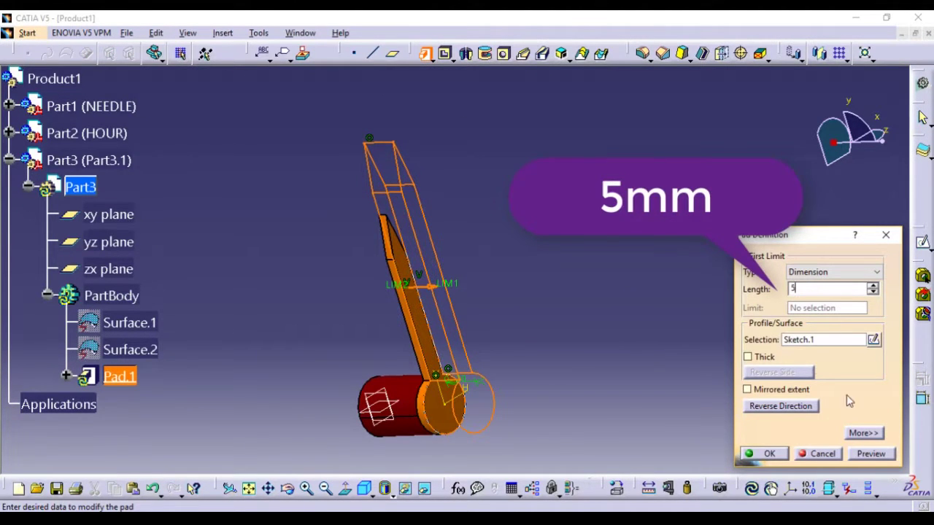
pyautogui.click(872, 457)
pyautogui.click(764, 454)
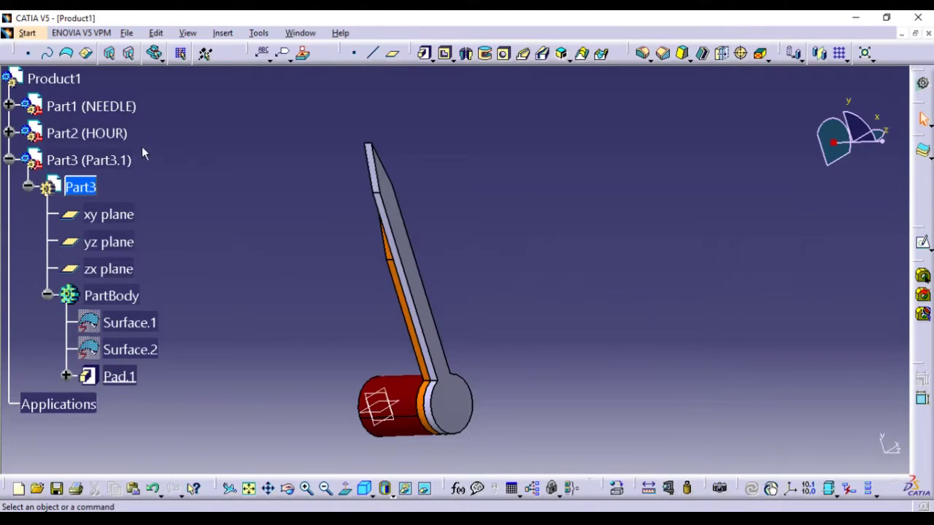
# Step: Collapse Part3 in the tree and enter MINUTE as its instance name in its properties
pyautogui.click(9, 160)
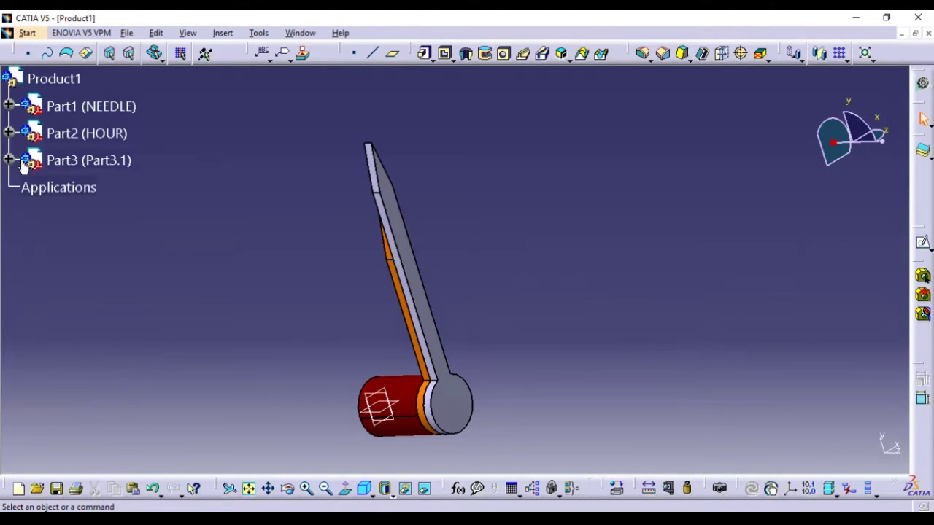
pyautogui.rightClick(68, 167)
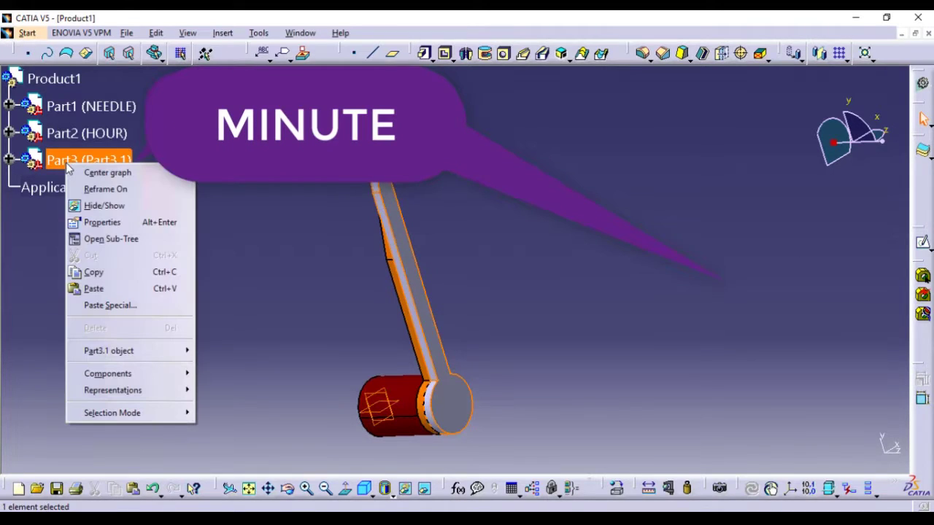
pyautogui.click(116, 222)
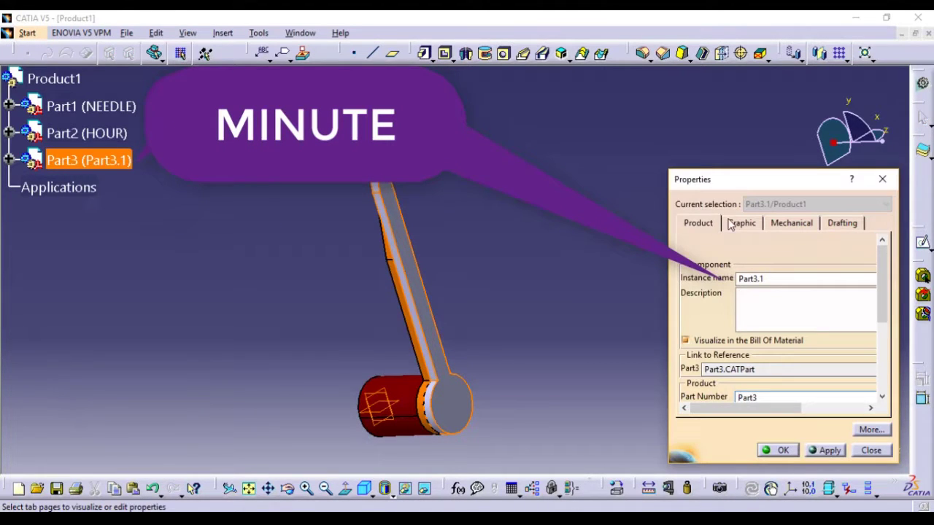
pyautogui.doubleClick(751, 278)
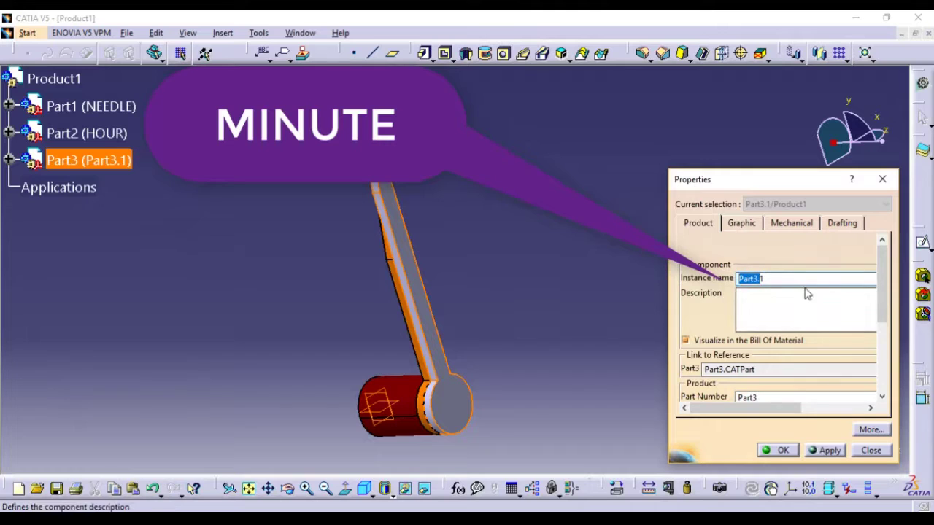
pyautogui.write('min')
pyautogui.press('BackSpace')
pyautogui.press('BackSpace')
pyautogui.press('BackSpace')
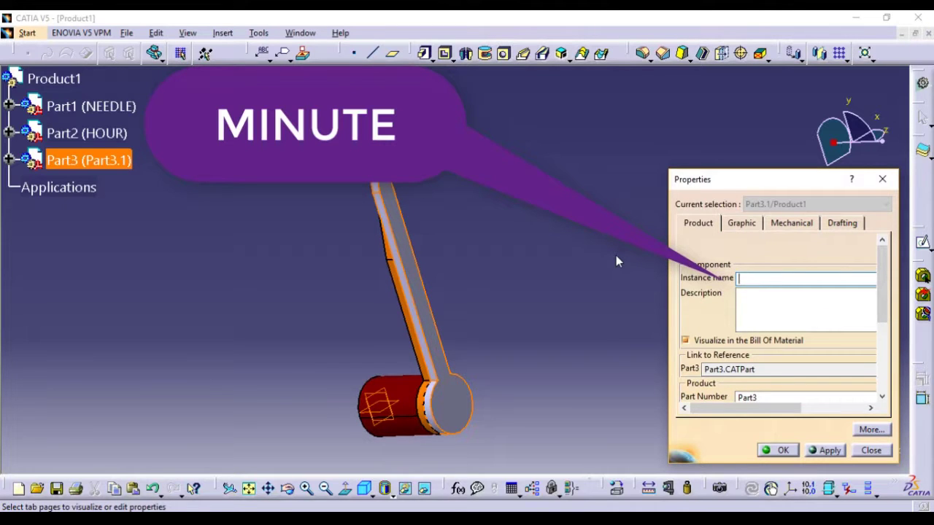
pyautogui.write('MINUTE')
# Step: Set Part3's graphic color to magenta, apply the properties and clear the selection
pyautogui.click(741, 224)
pyautogui.click(745, 264)
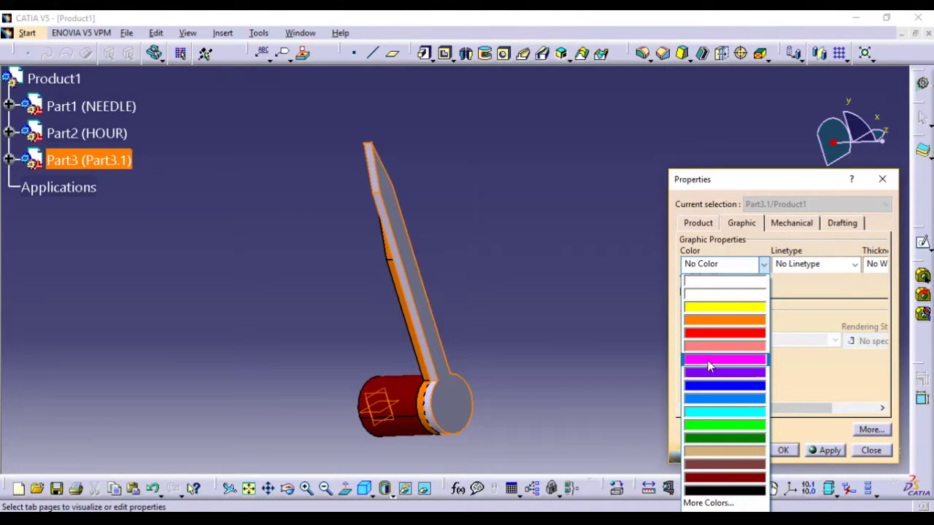
pyautogui.click(721, 360)
pyautogui.click(825, 452)
pyautogui.click(777, 451)
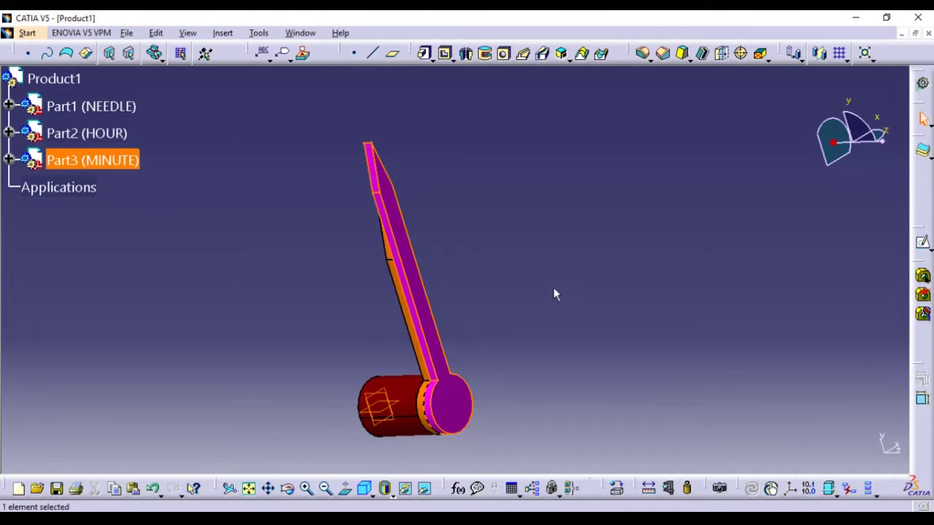
pyautogui.click(216, 254)
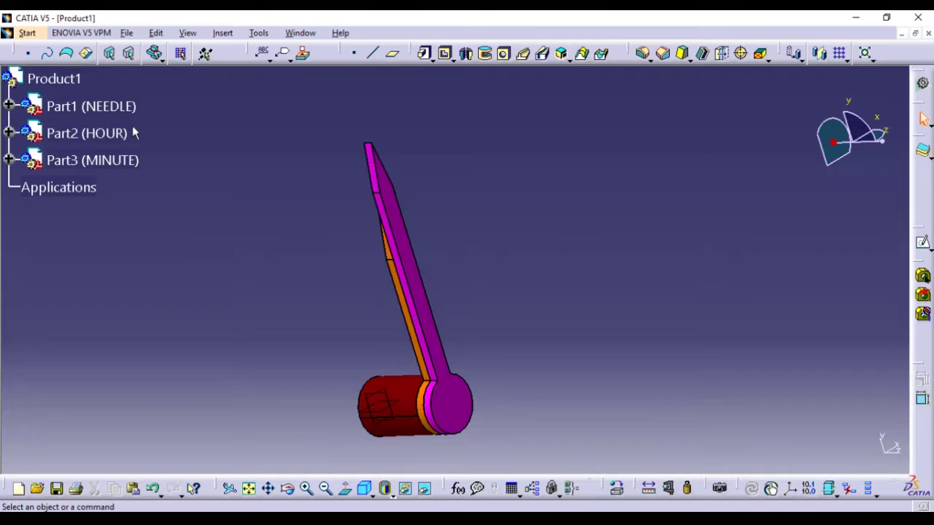
# Step: Insert a new part into Product1 with a newly defined origin point, expand its tree and activate its PartBody
pyautogui.doubleClick(69, 82)
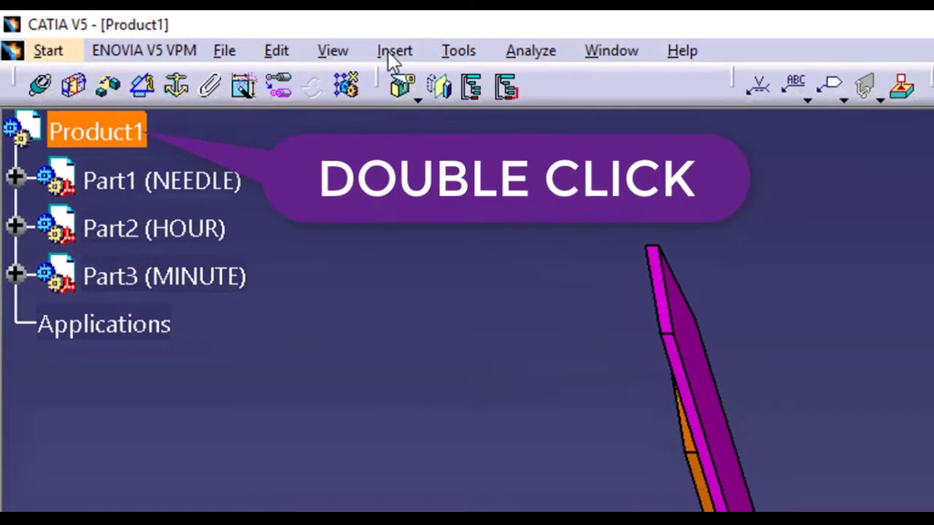
pyautogui.click(223, 33)
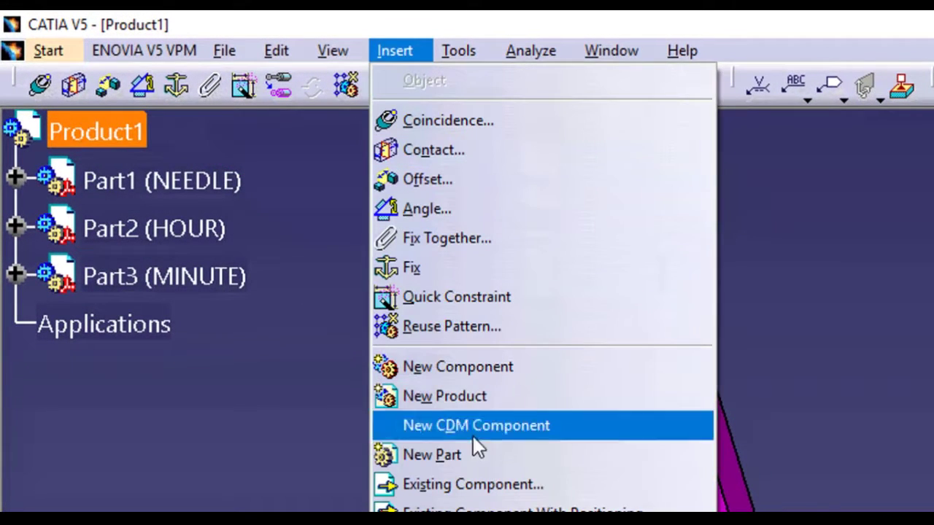
pyautogui.click(464, 454)
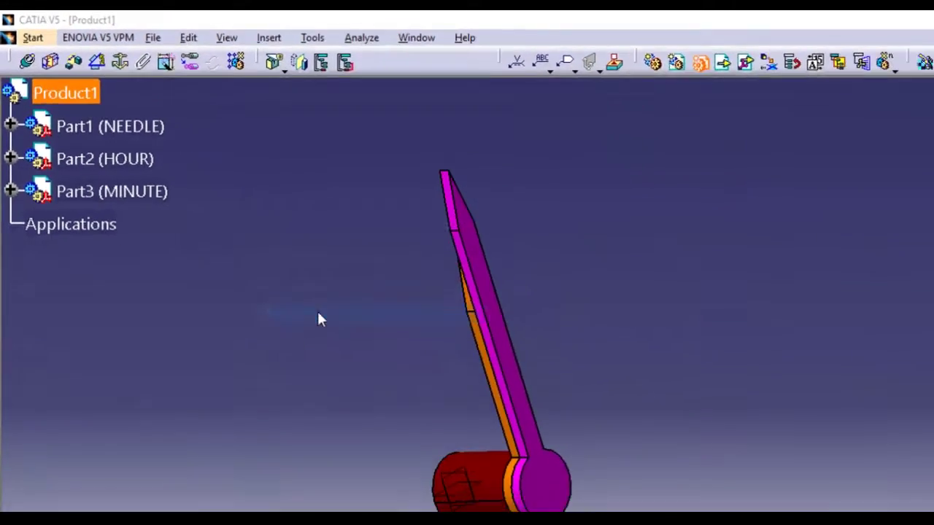
pyautogui.click(513, 317)
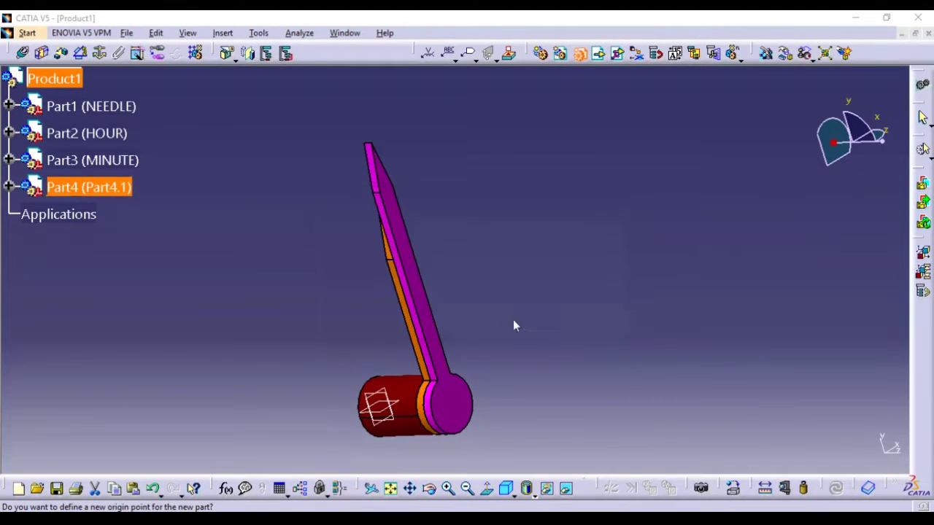
pyautogui.click(9, 187)
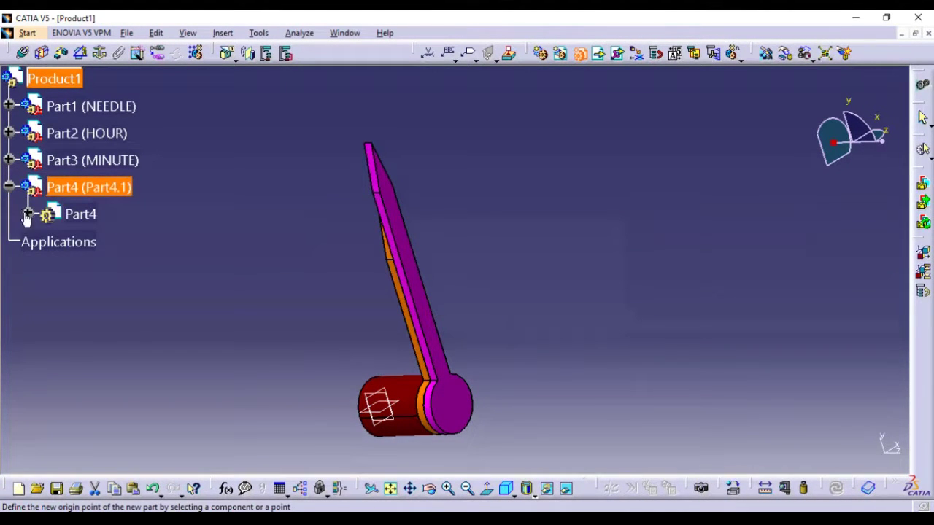
pyautogui.click(28, 214)
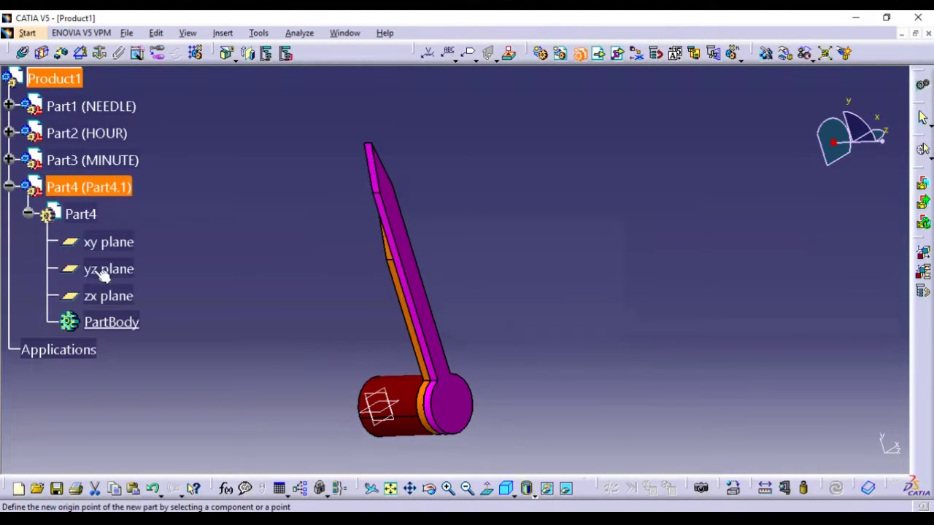
pyautogui.doubleClick(113, 322)
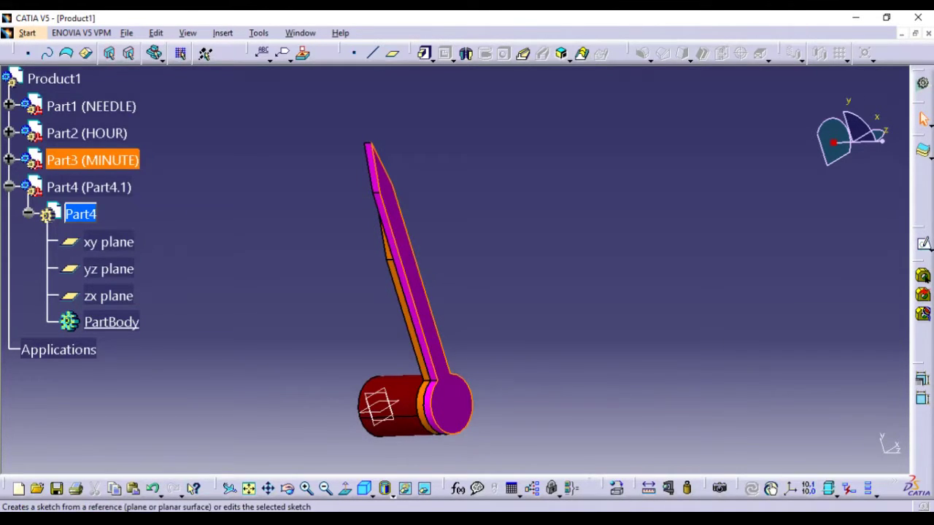
# Step: Start a sketch on the MINUTE hand's front face, flip the view and project the NEEDLE cylinder's circular edge into it
pyautogui.click(923, 246)
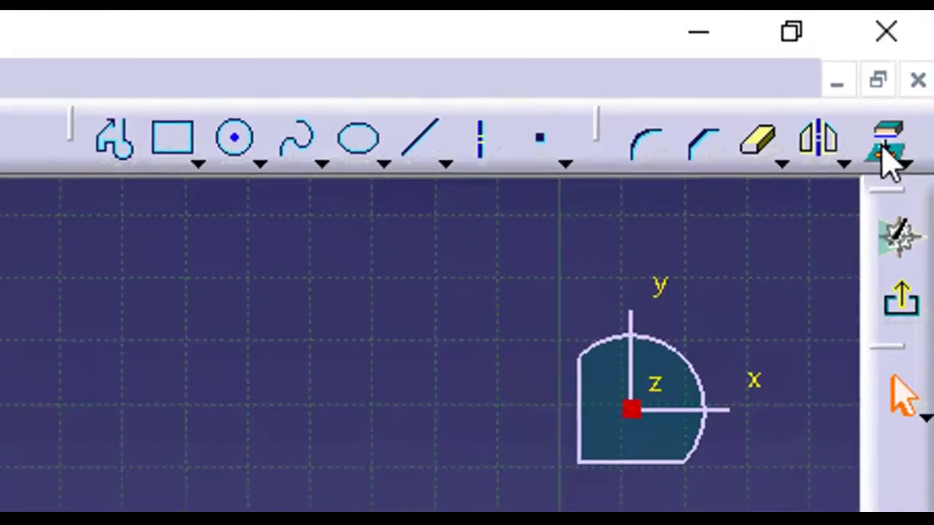
pyautogui.click(886, 146)
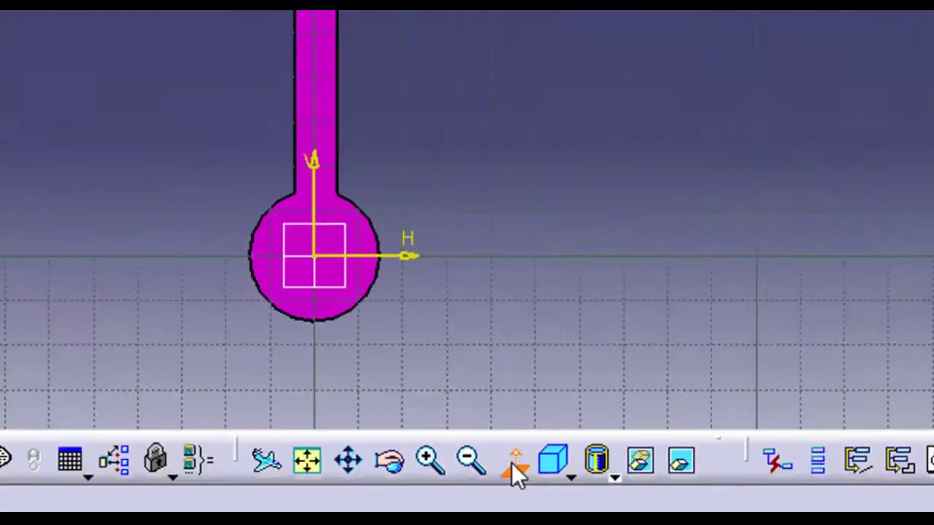
pyautogui.click(565, 429)
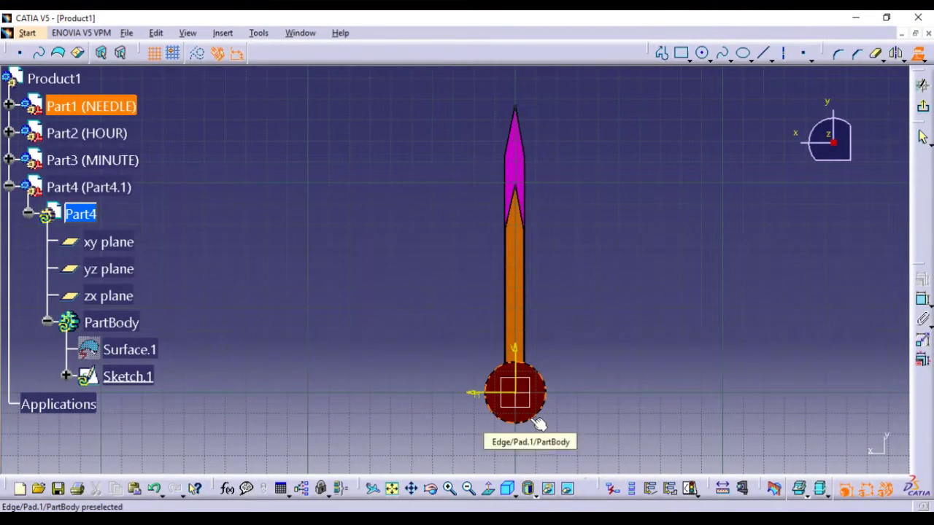
pyautogui.click(536, 423)
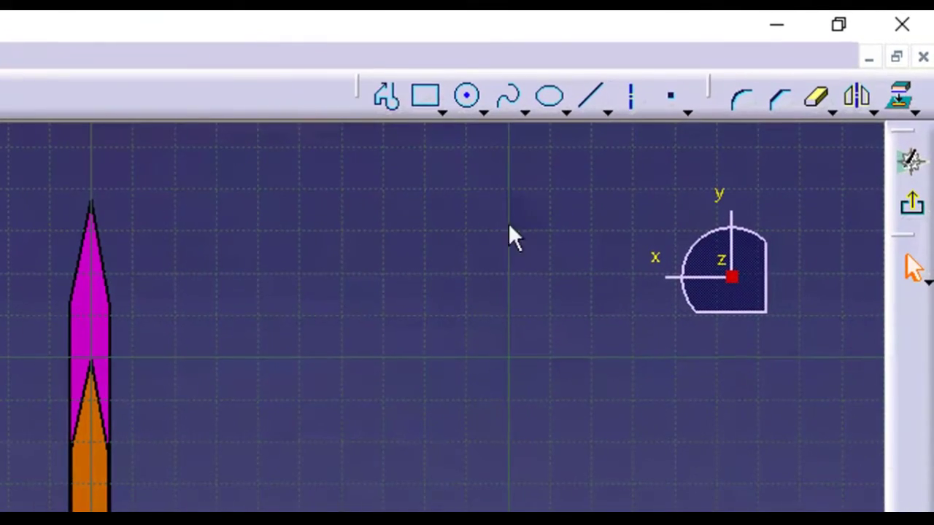
# Step: Sketch a pointed hand outline rising from the circle, shoulders about 151 mm above centre, tip about 177 mm, and exit the sketch
pyautogui.click(385, 88)
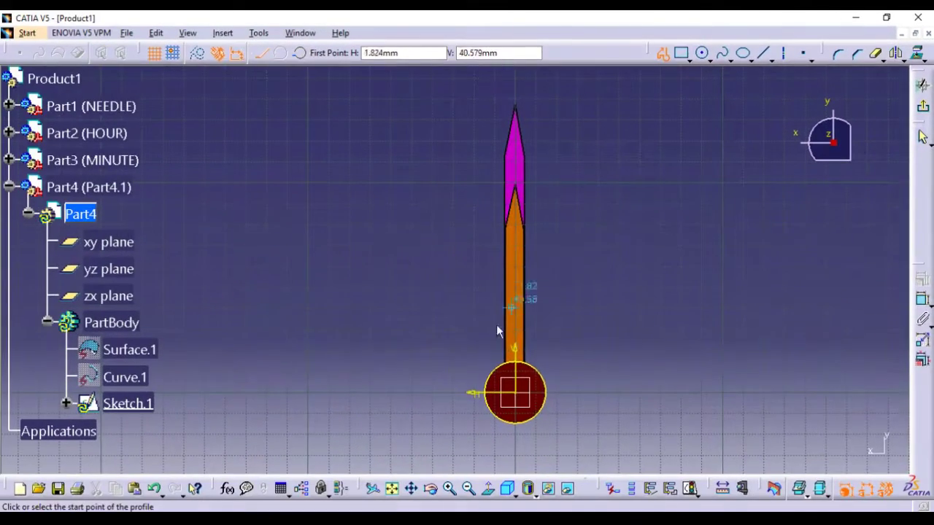
pyautogui.click(510, 359)
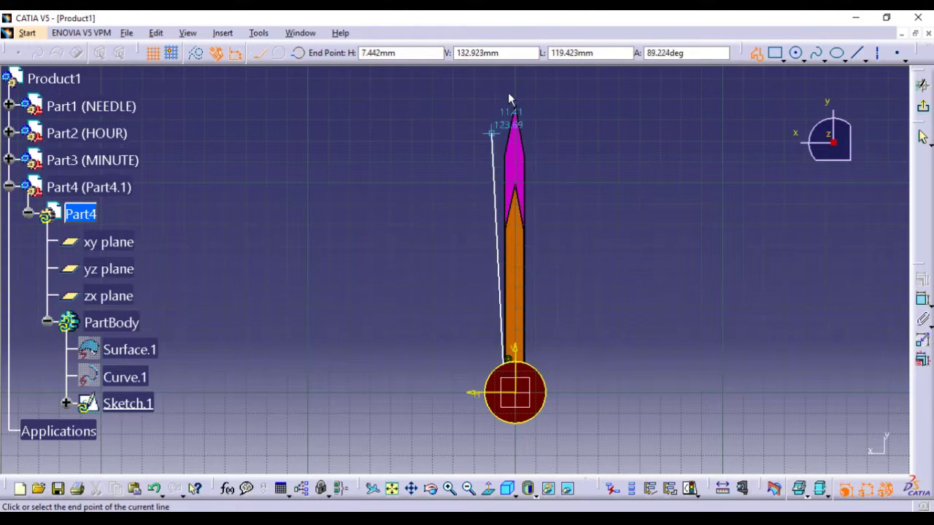
pyautogui.moveTo(510, 87); pyautogui.dragTo(492, 177, button='middle')
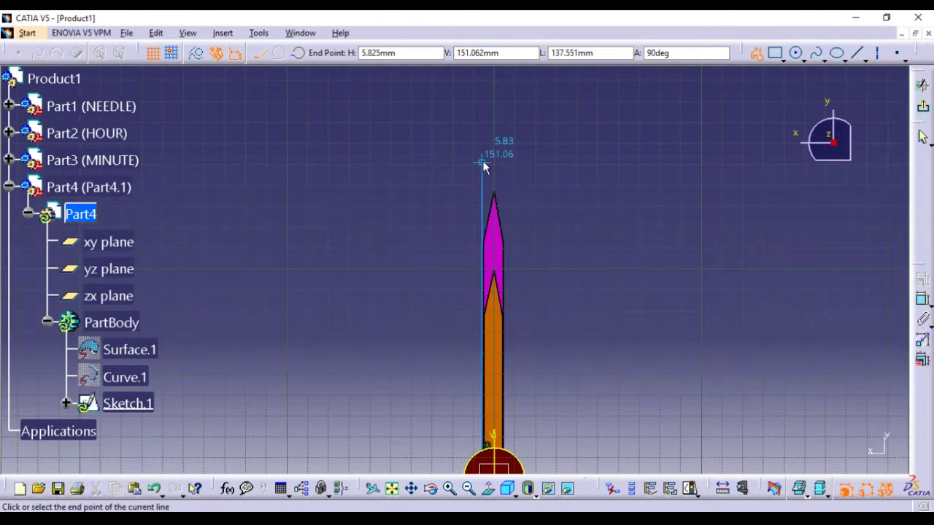
pyautogui.click(482, 161)
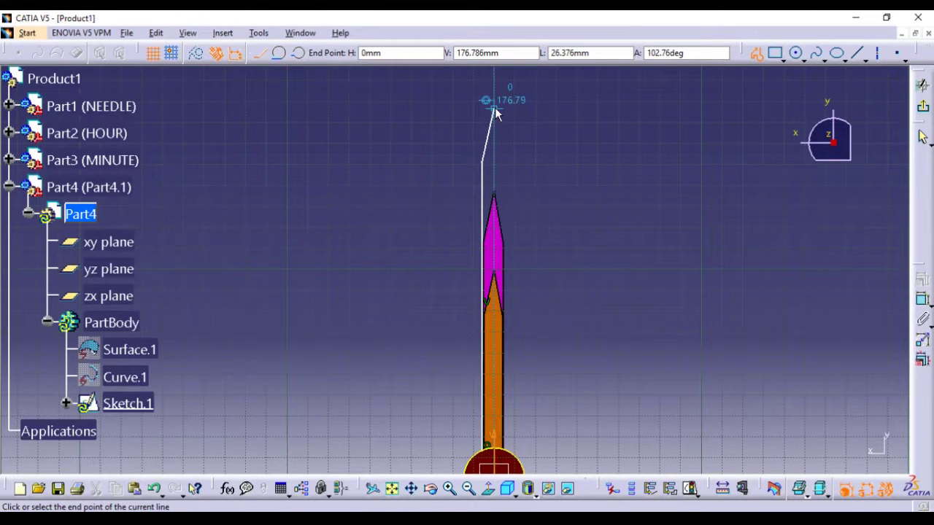
pyautogui.click(494, 108)
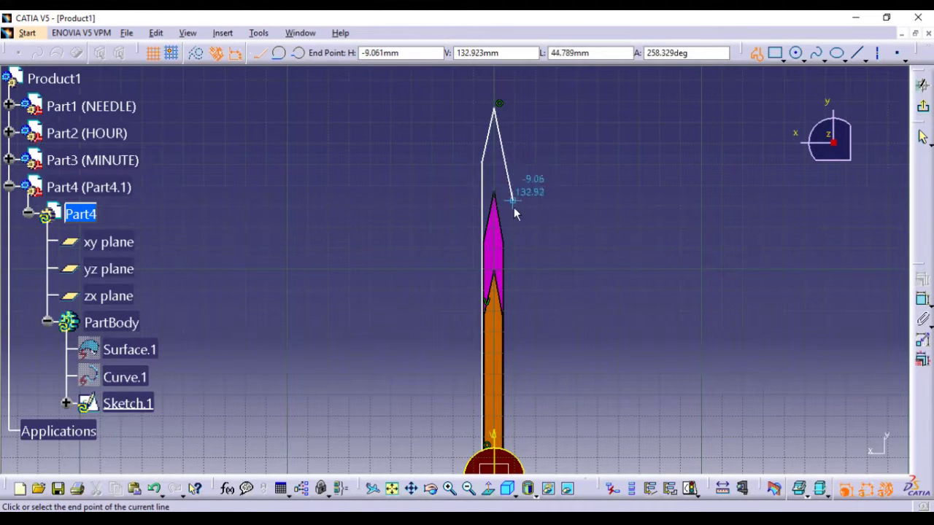
pyautogui.click(504, 162)
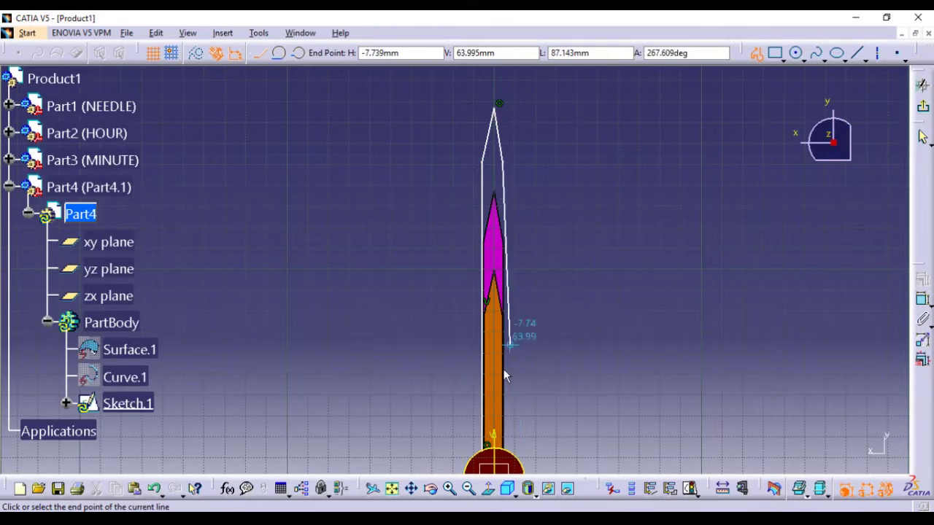
pyautogui.click(506, 444)
pyautogui.press('Escape')
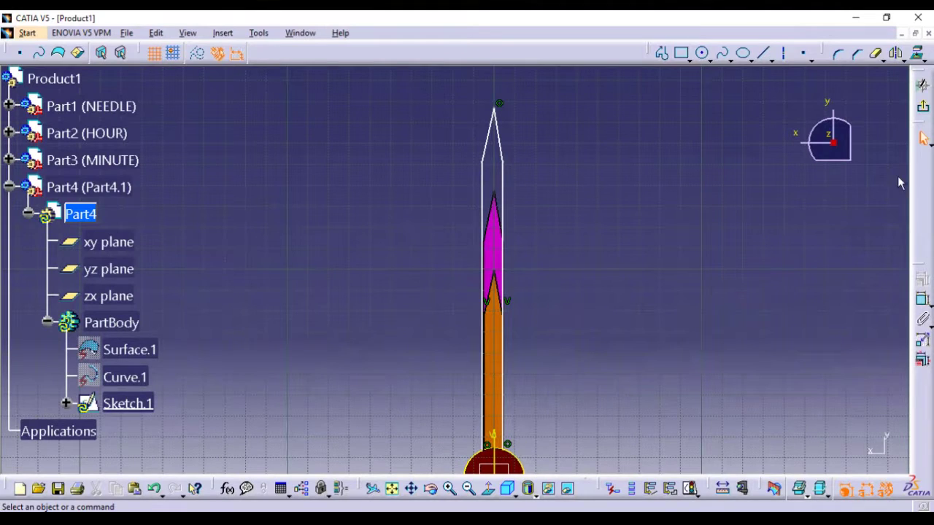
pyautogui.click(924, 109)
# Step: Pad Part4's hand sketch to a length of 5 mm
pyautogui.moveTo(554, 354); pyautogui.dragTo(559, 270, button='middle')
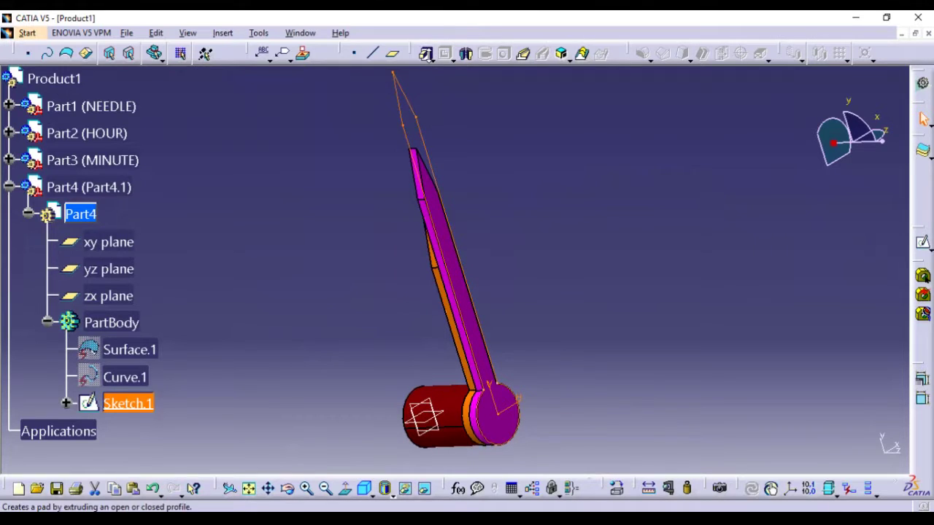
pyautogui.click(425, 54)
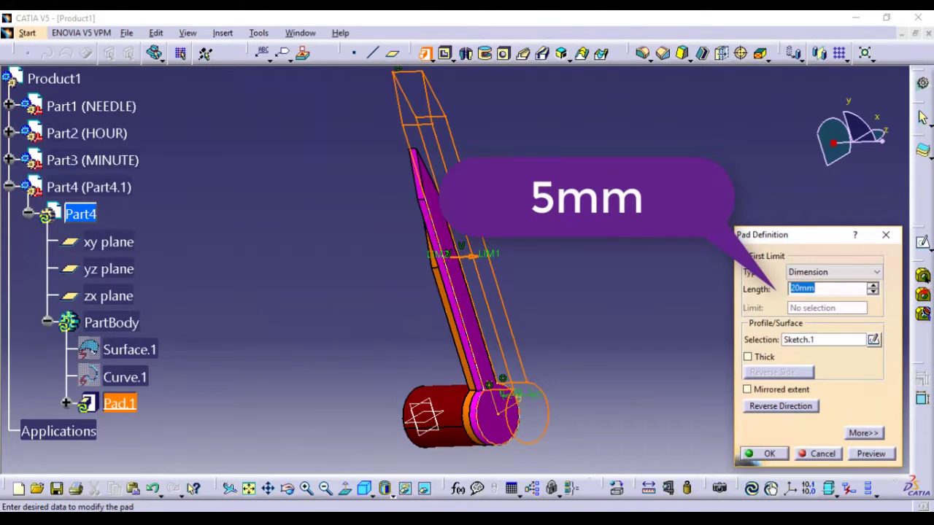
pyautogui.click(872, 454)
pyautogui.click(770, 454)
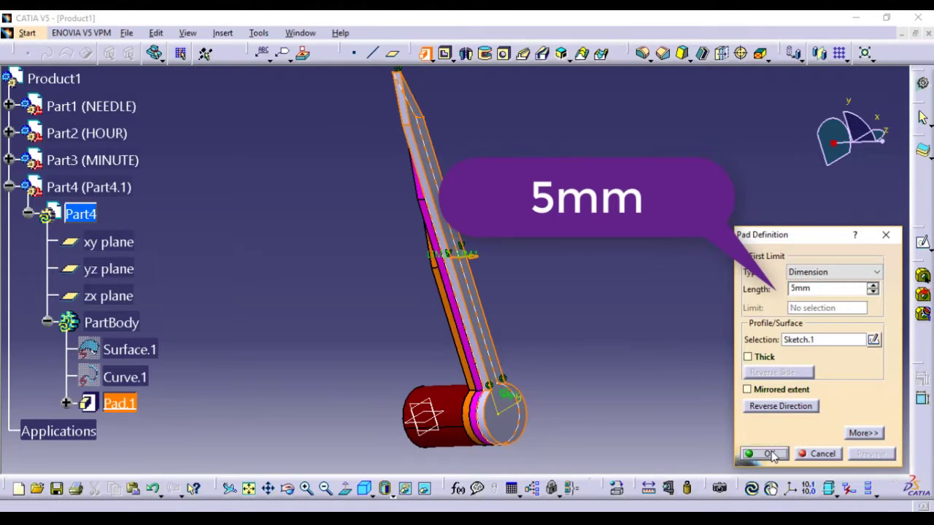
# Step: Collapse Part4 in the tree and enter SECOND as its instance name in its properties
pyautogui.click(10, 187)
pyautogui.rightClick(80, 188)
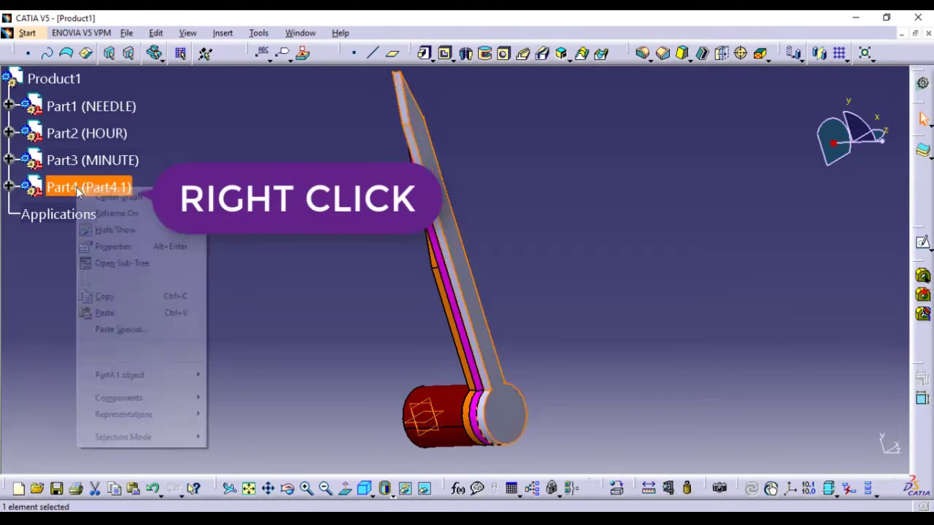
pyautogui.click(127, 248)
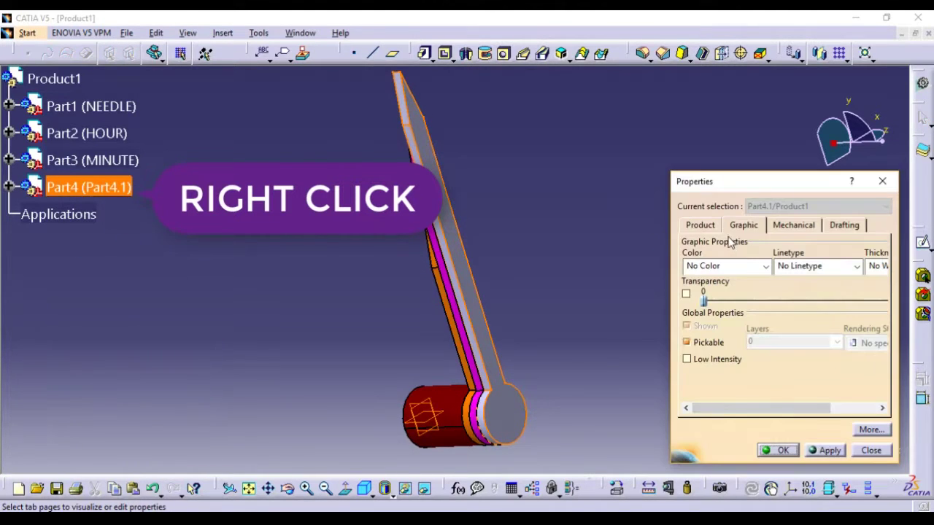
pyautogui.click(699, 224)
pyautogui.doubleClick(755, 281)
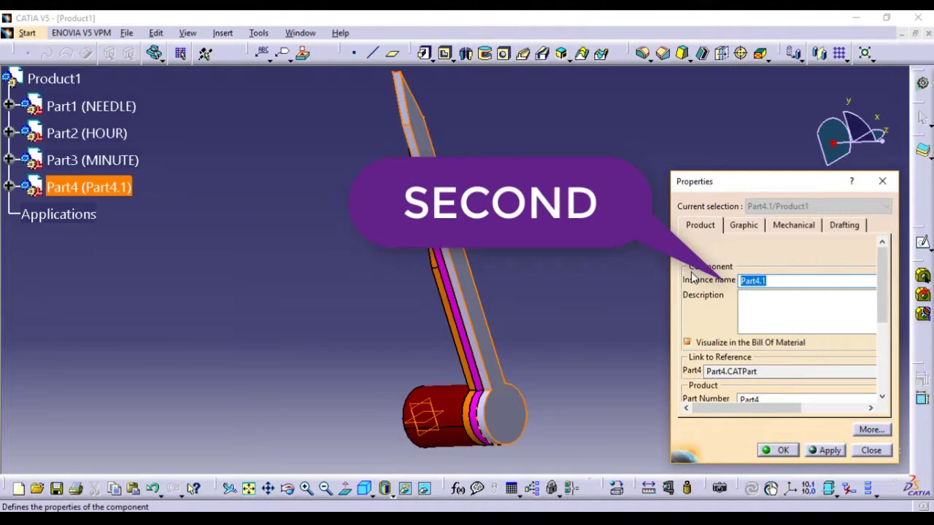
pyautogui.write('SECOND')
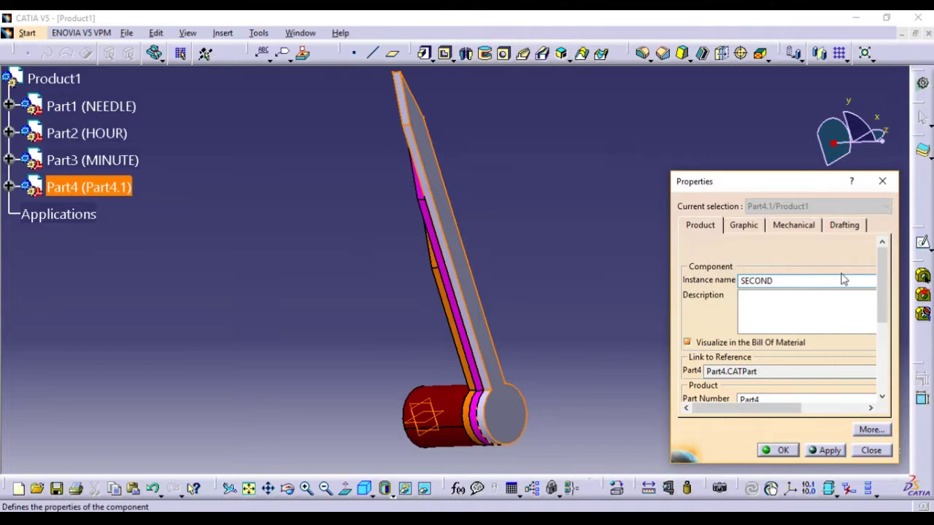
# Step: Set Part4's graphic color to bright green, apply the properties and clear the selection
pyautogui.click(744, 226)
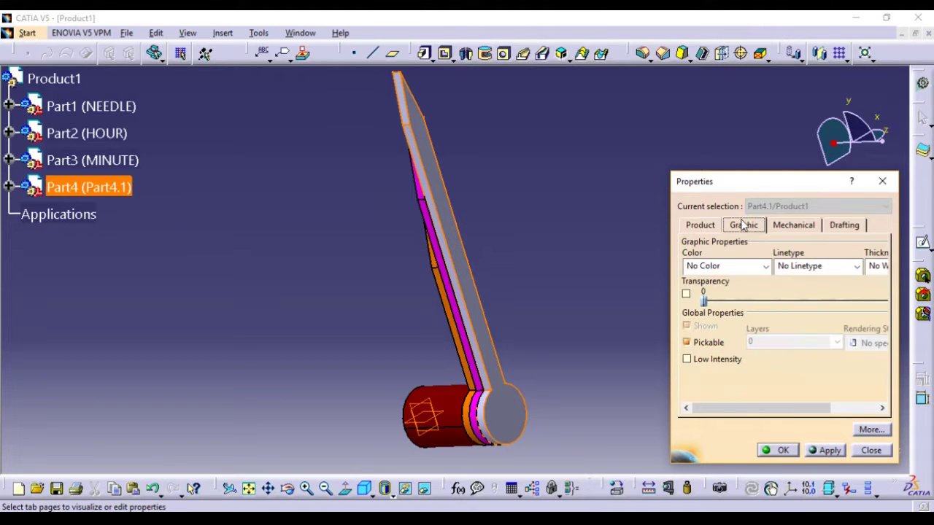
pyautogui.click(762, 267)
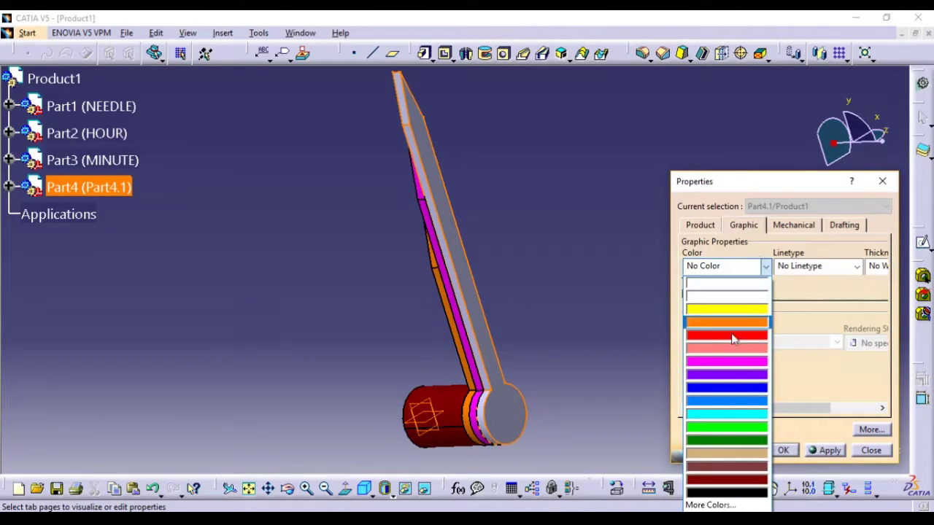
pyautogui.click(731, 429)
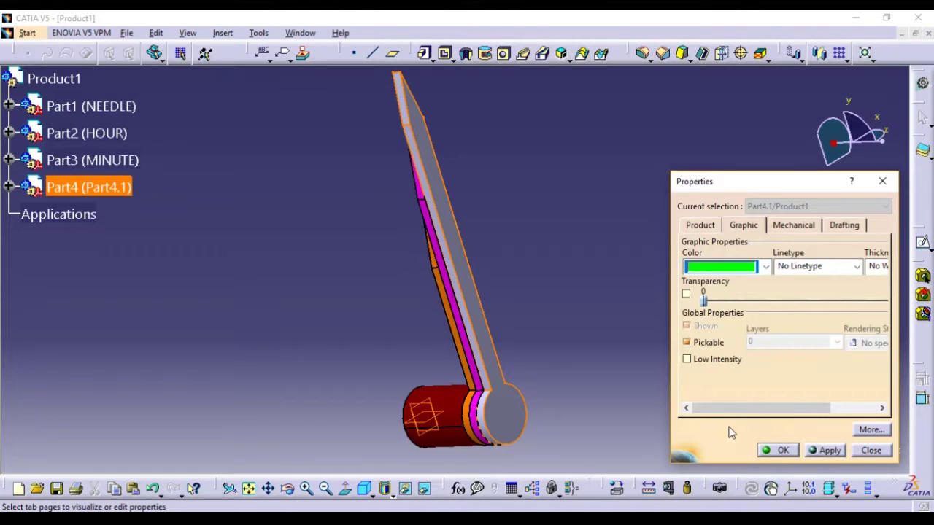
pyautogui.click(829, 452)
pyautogui.click(779, 451)
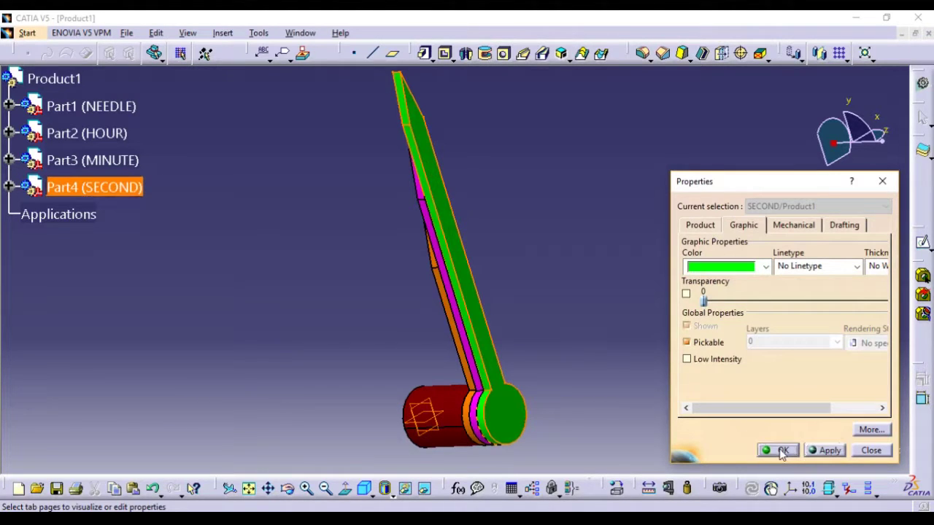
pyautogui.click(376, 243)
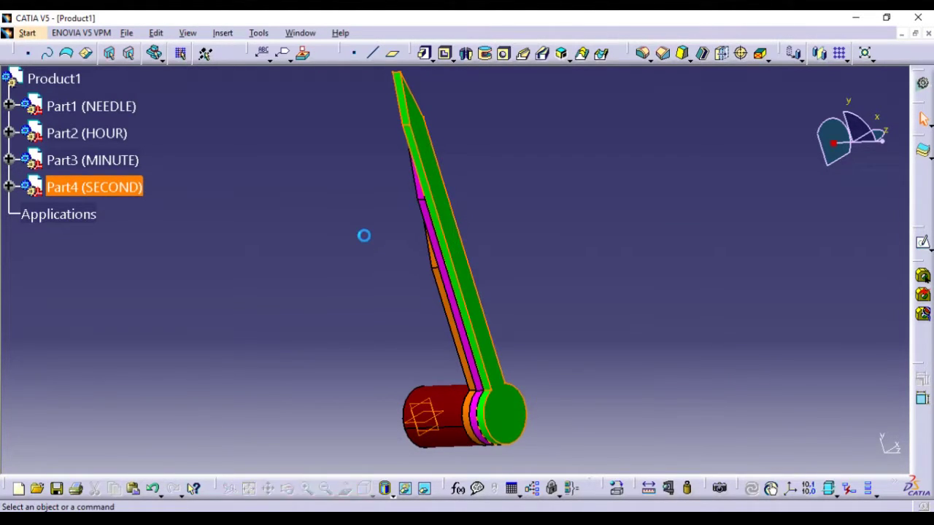
# Step: Insert a new part into Product1, choosing to define a new origin point, and open Part5's PartBody for editing
pyautogui.doubleClick(76, 82)
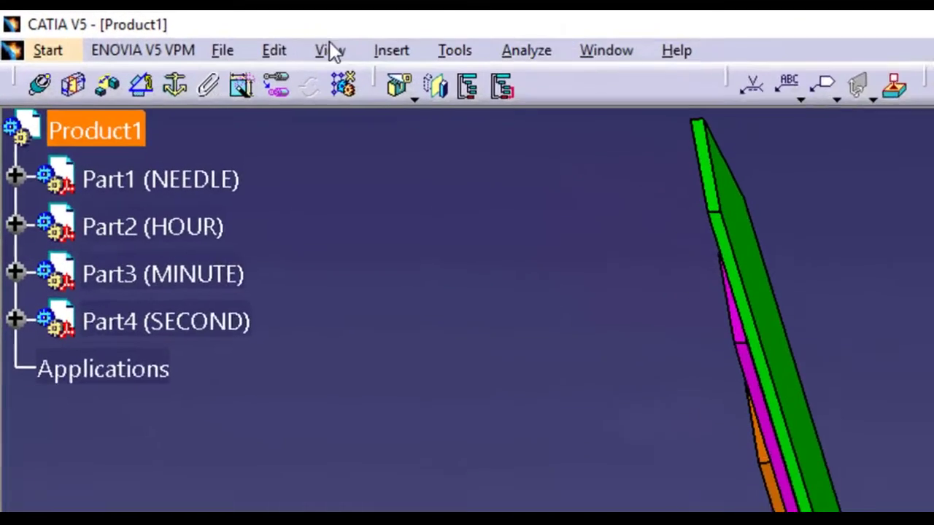
pyautogui.click(404, 50)
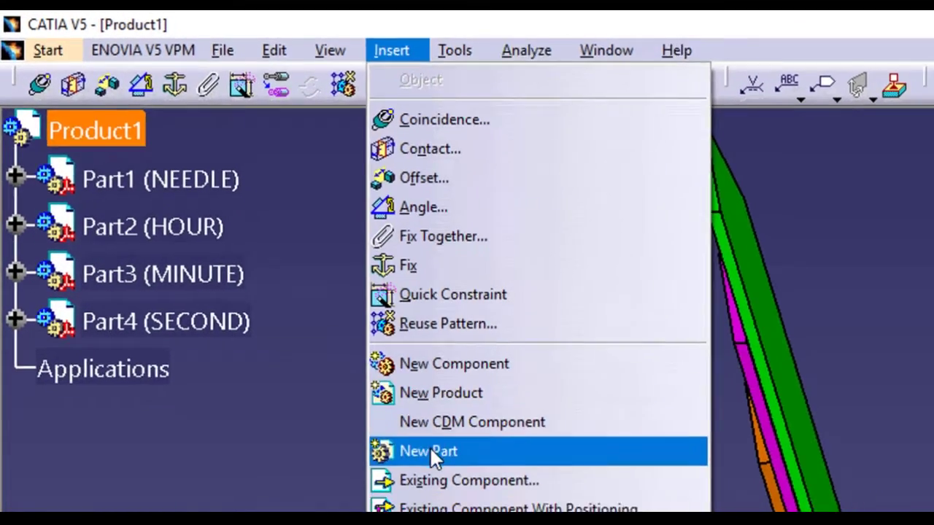
pyautogui.click(432, 452)
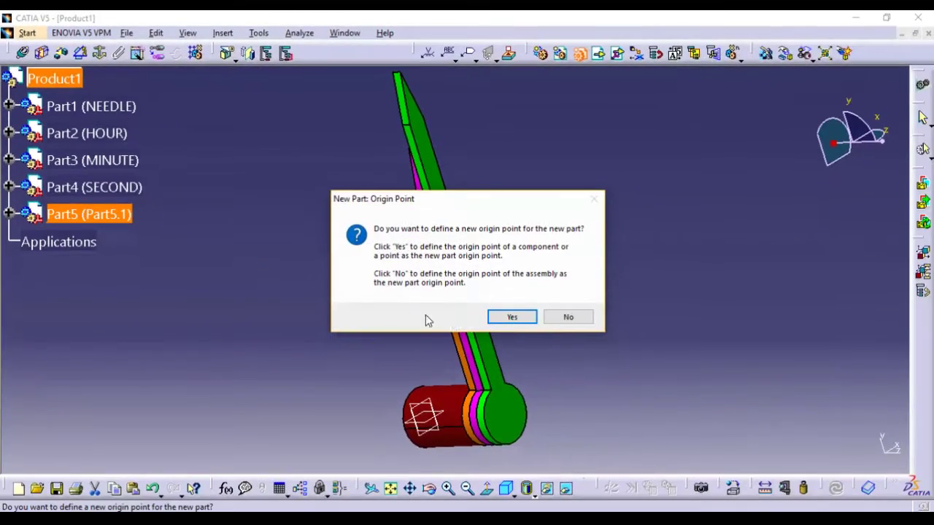
pyautogui.click(508, 318)
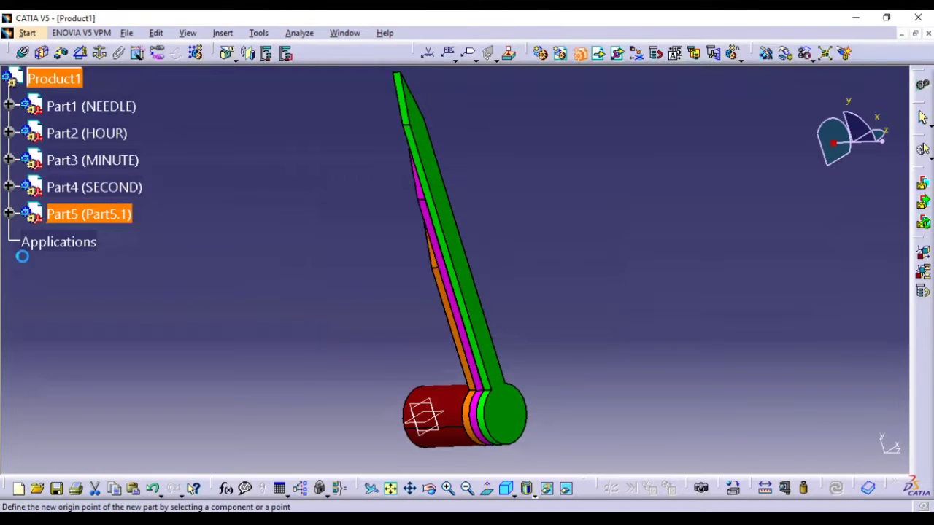
pyautogui.click(8, 214)
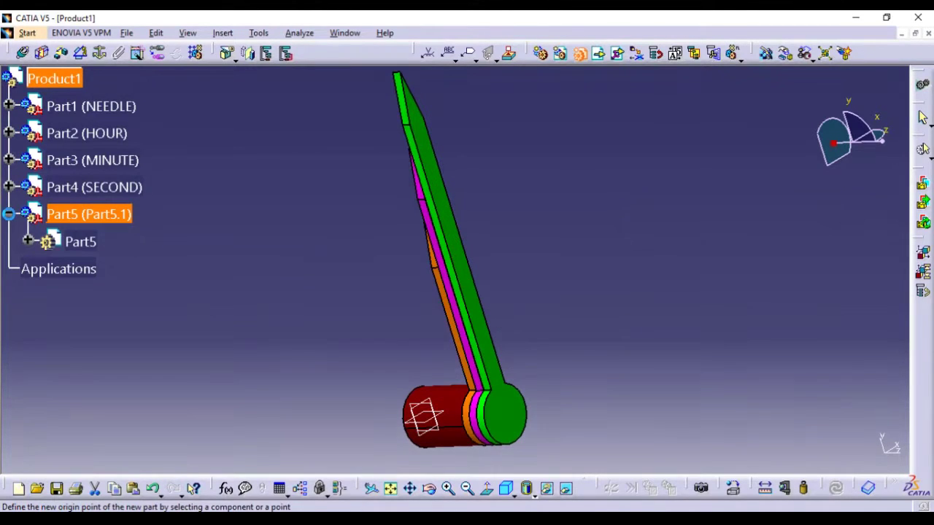
pyautogui.click(28, 242)
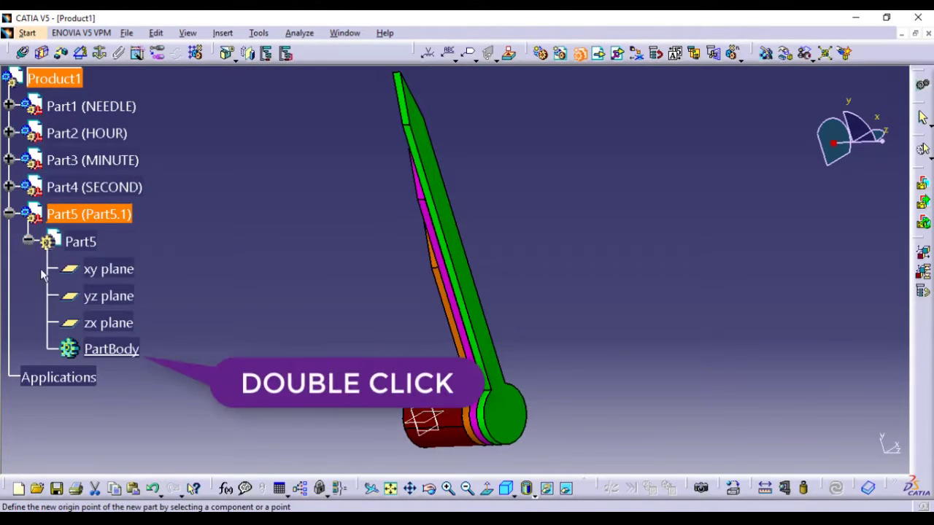
pyautogui.doubleClick(117, 350)
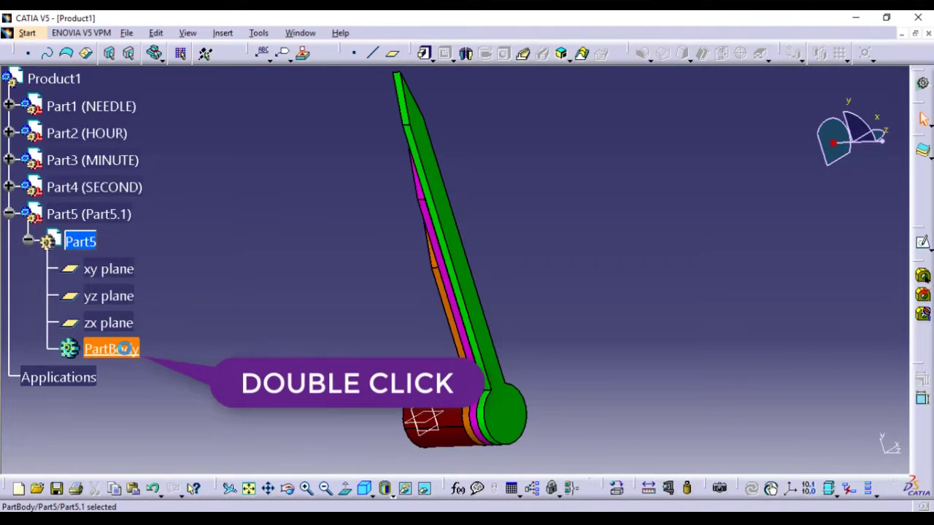
# Step: Sketch a circle of about 184 mm radius centred on the origin on the NEEDLE cylinder's free end face, and exit the sketch
pyautogui.click(291, 495)
pyautogui.moveTo(298, 437); pyautogui.dragTo(607, 294)
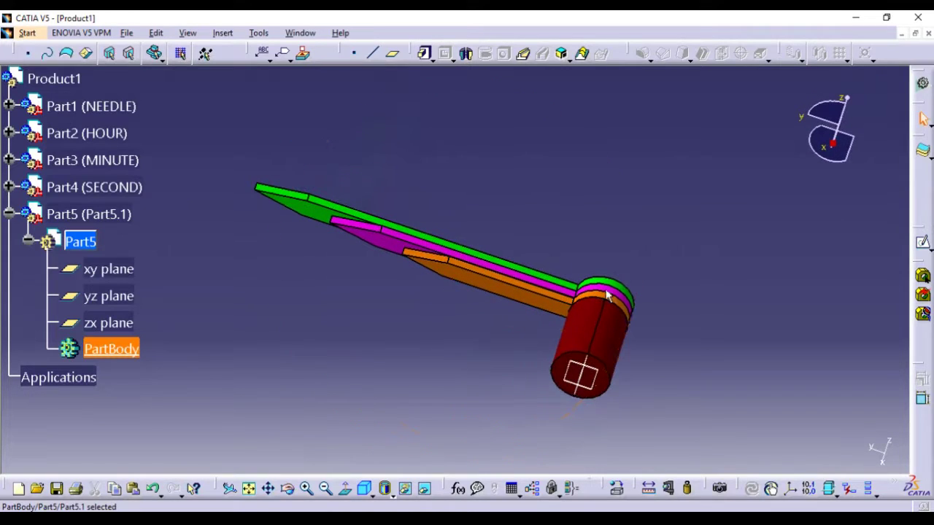
pyautogui.click(574, 368)
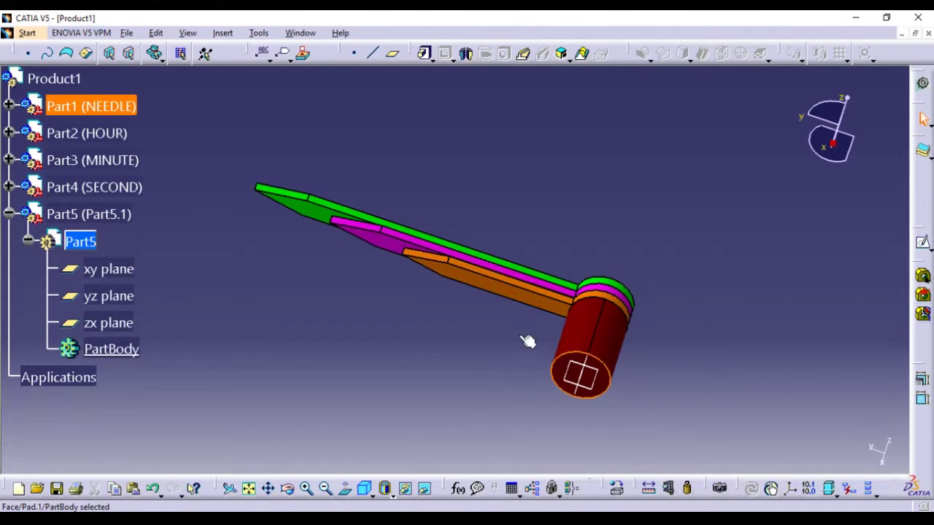
pyautogui.click(923, 243)
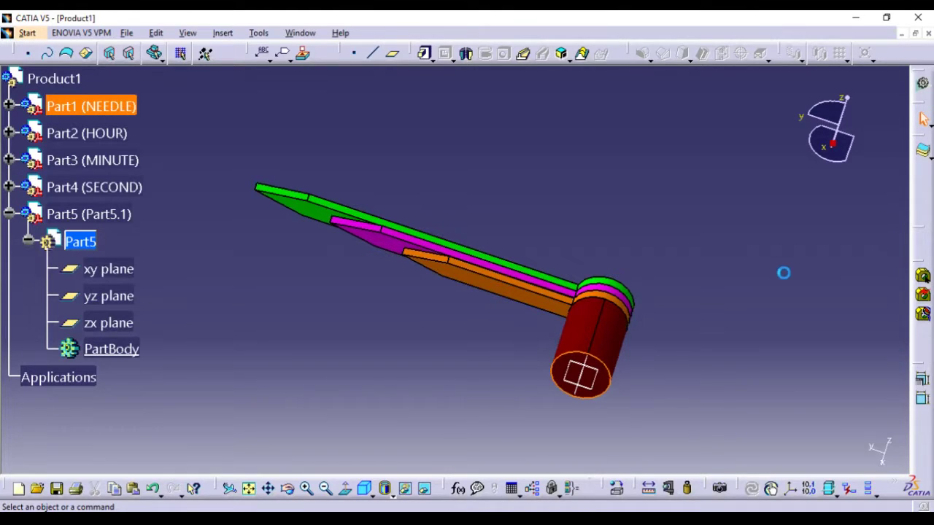
pyautogui.moveTo(783, 273); pyautogui.dragTo(723, 287, button='middle')
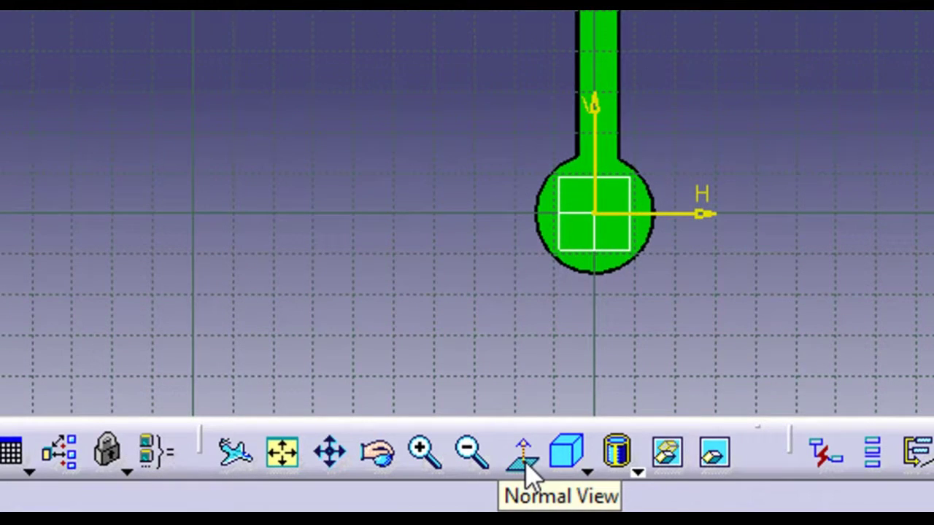
pyautogui.click(527, 470)
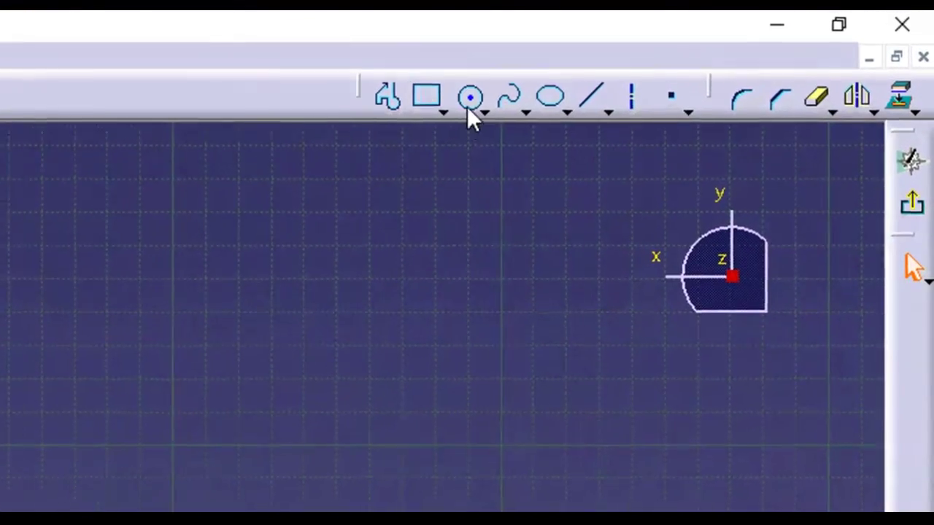
pyautogui.click(469, 103)
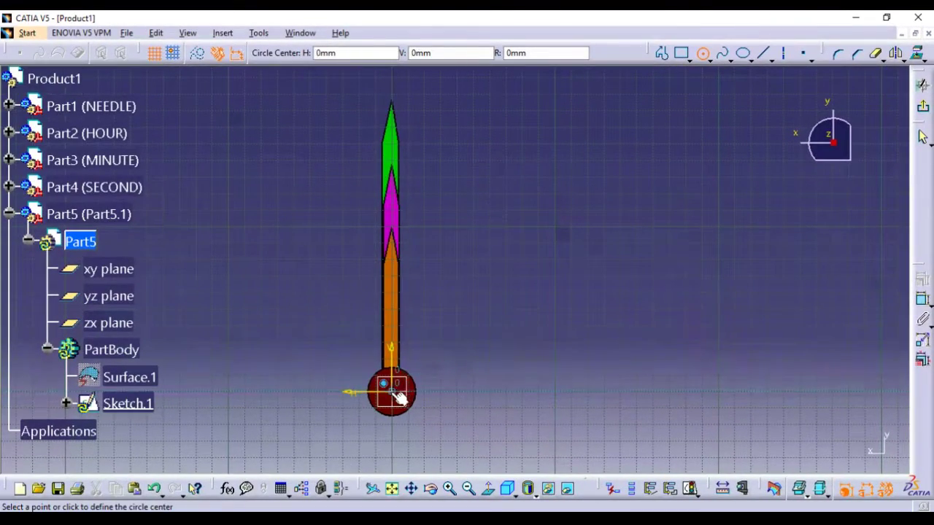
pyautogui.click(399, 395)
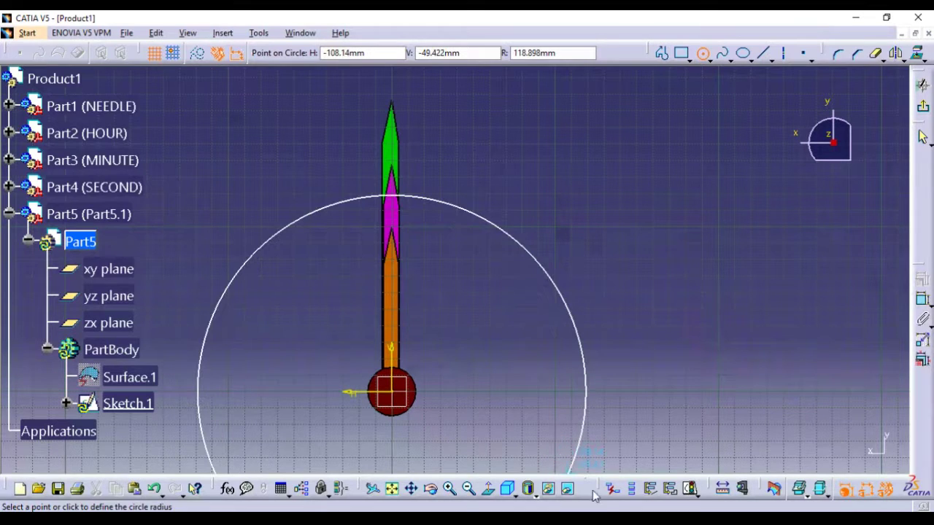
pyautogui.moveTo(610, 386); pyautogui.dragTo(628, 447, button='middle')
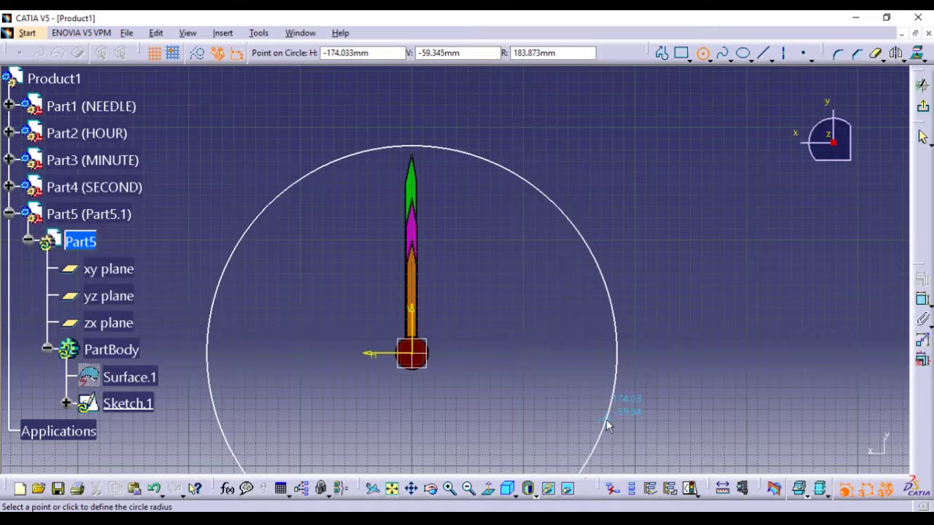
pyautogui.click(606, 424)
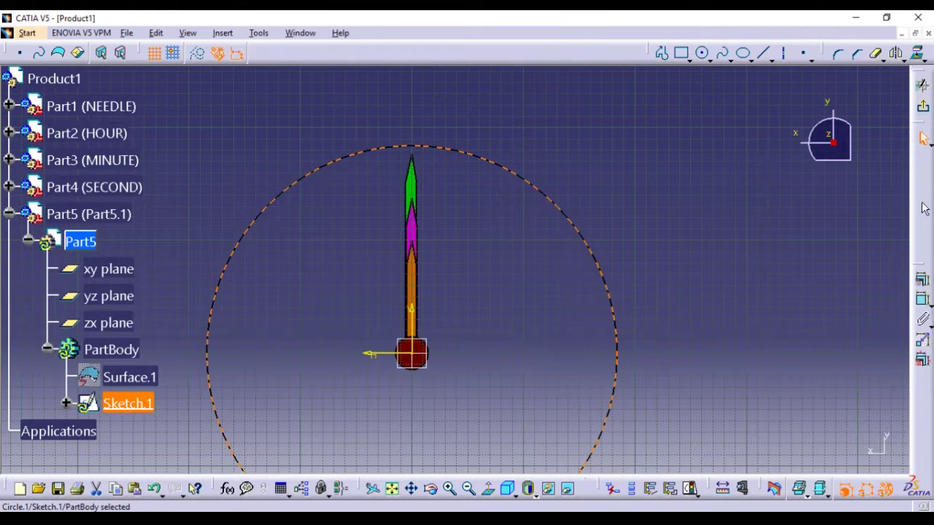
pyautogui.click(926, 138)
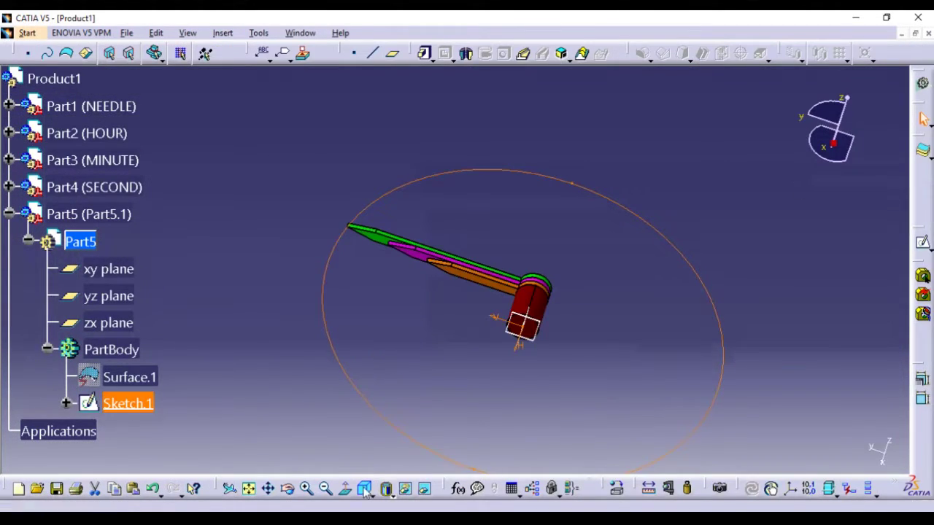
# Step: Pad Part5's large circle to a length of 25 mm, extending towards the clock hands
pyautogui.click(287, 488)
pyautogui.moveTo(504, 367); pyautogui.dragTo(474, 381)
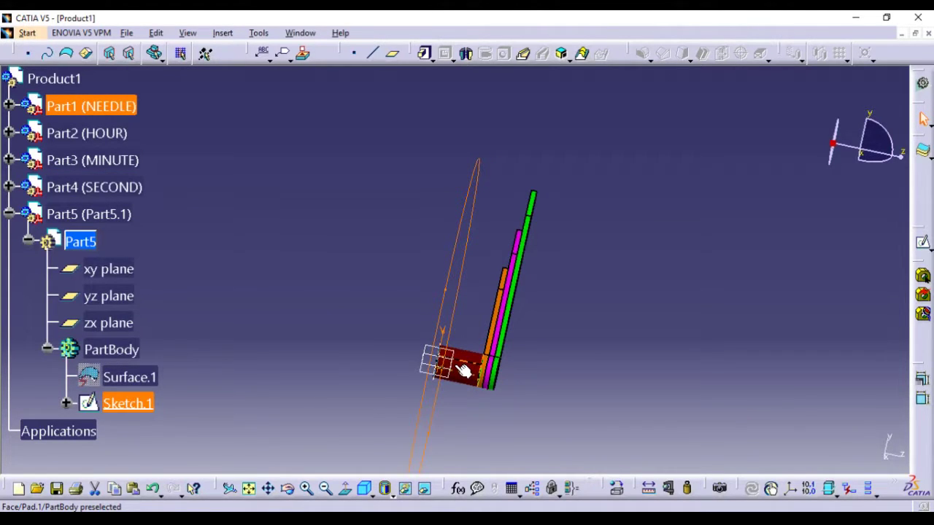
pyautogui.click(426, 54)
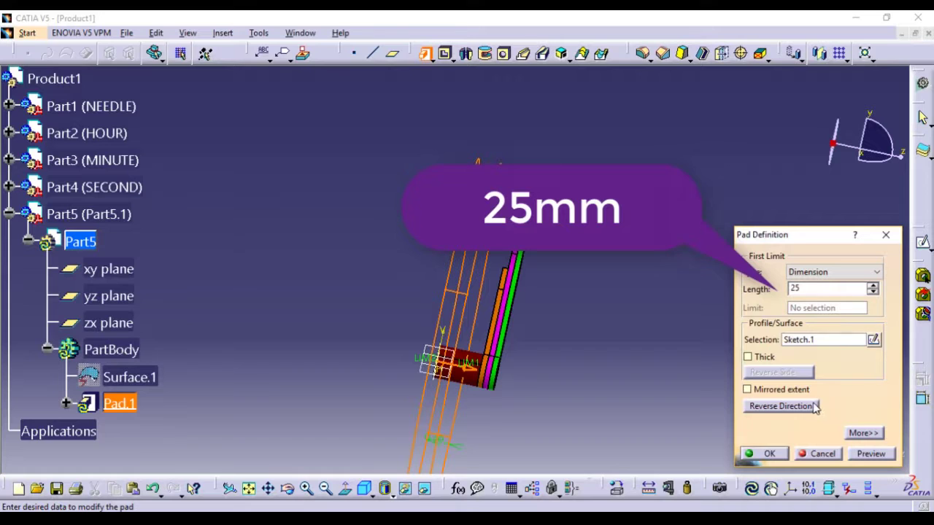
pyautogui.click(871, 454)
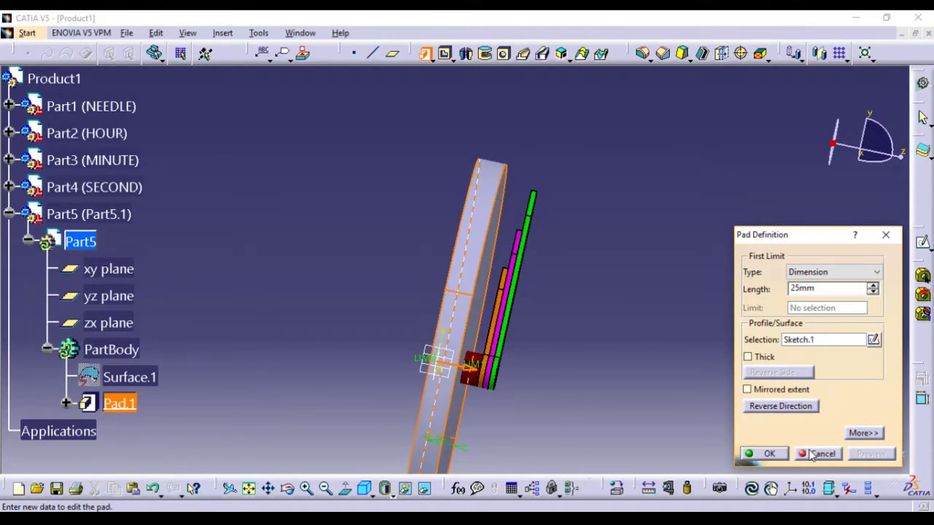
pyautogui.click(767, 454)
# Step: Sketch a circle of about 3 mm radius on the disc's front face, just above the green hand's tip, and exit the sketch
pyautogui.moveTo(625, 335); pyautogui.dragTo(623, 342, button='middle')
pyautogui.click(291, 490)
pyautogui.moveTo(438, 379); pyautogui.dragTo(390, 409)
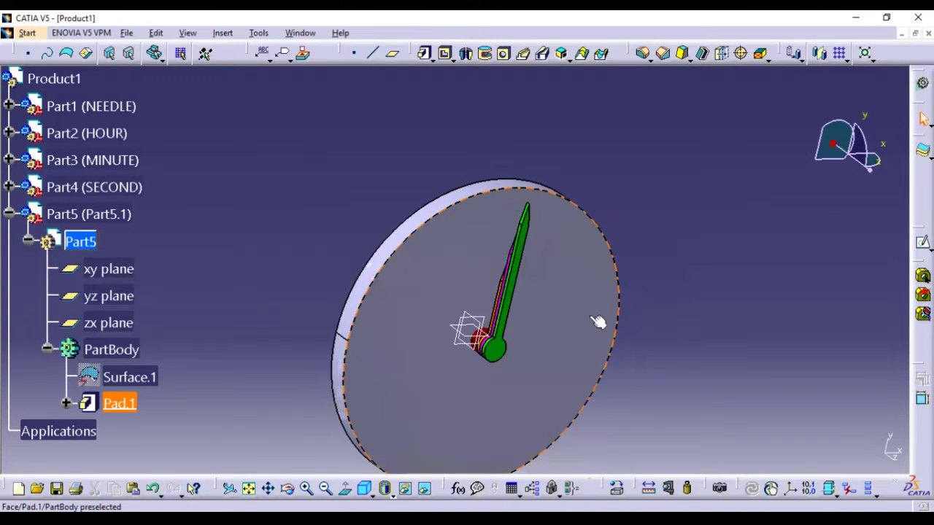
pyautogui.click(452, 430)
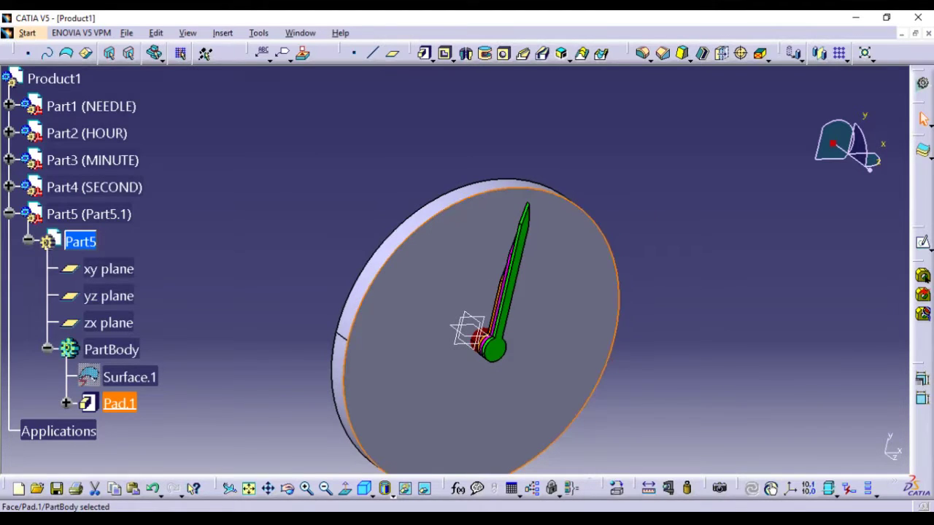
pyautogui.click(923, 252)
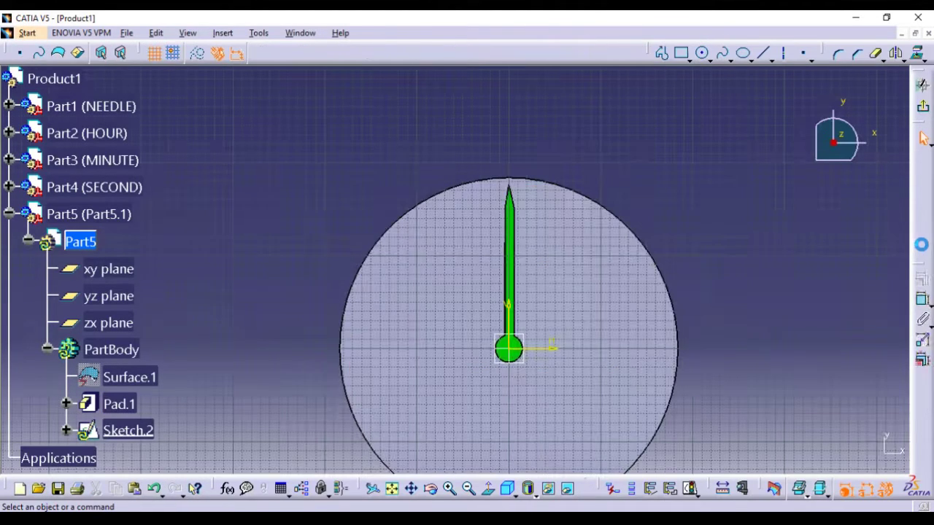
pyautogui.moveTo(613, 186); pyautogui.dragTo(620, 109, button='middle')
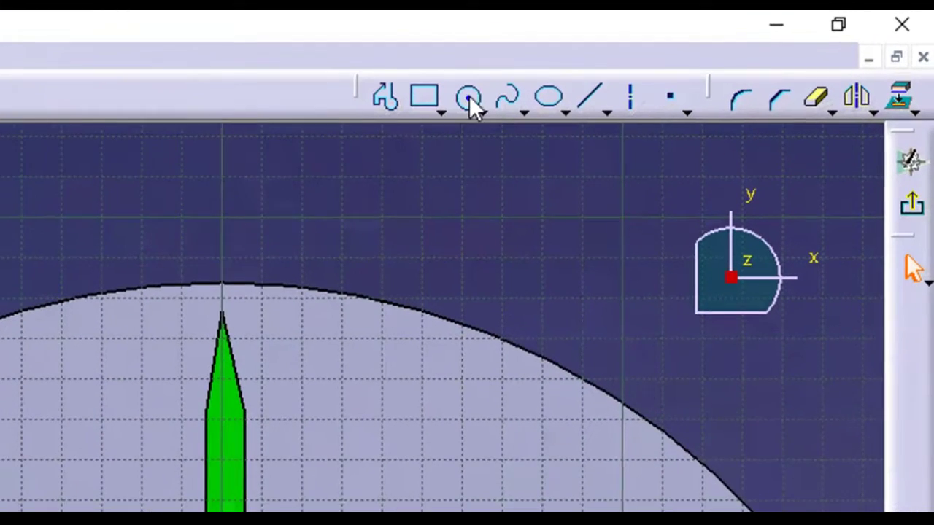
pyautogui.click(703, 54)
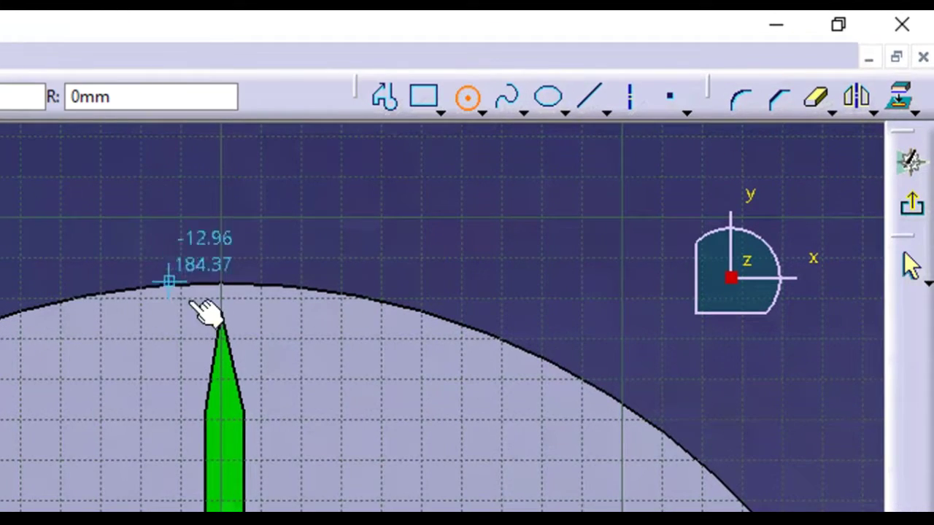
pyautogui.click(234, 306)
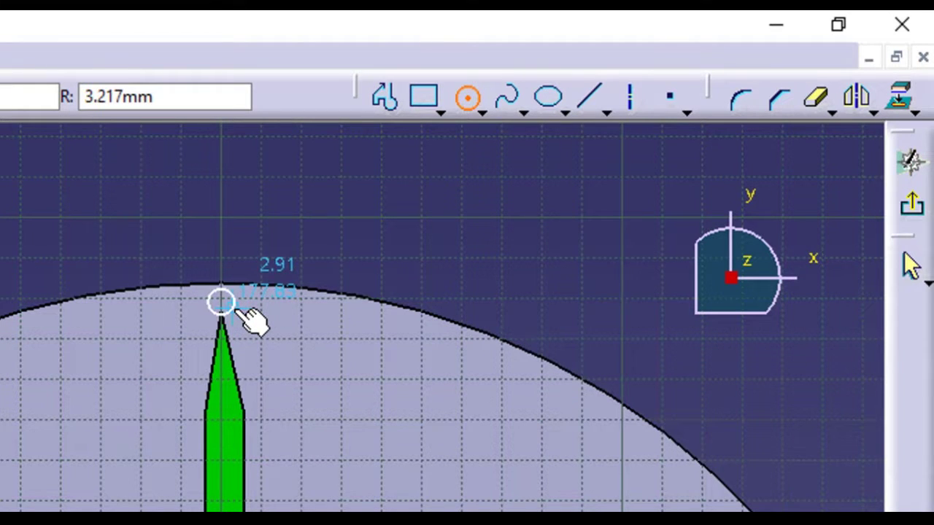
pyautogui.click(228, 303)
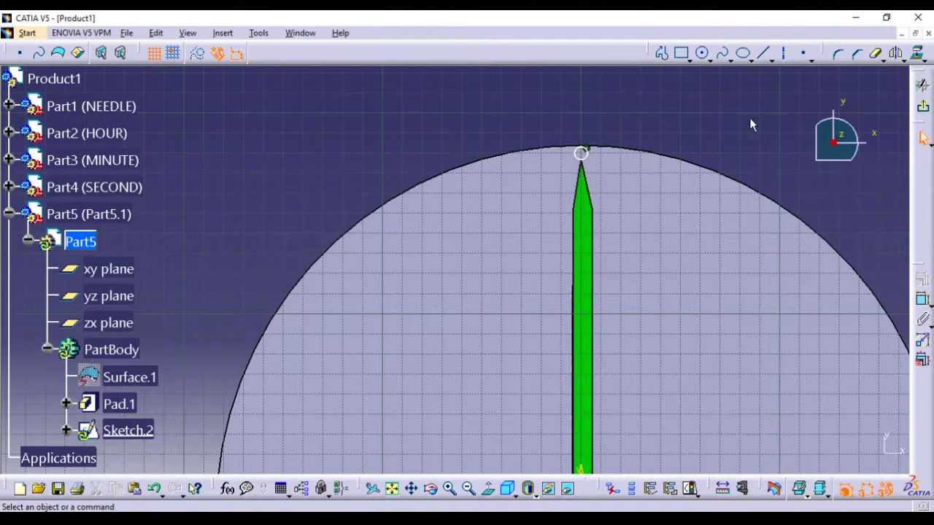
pyautogui.click(925, 110)
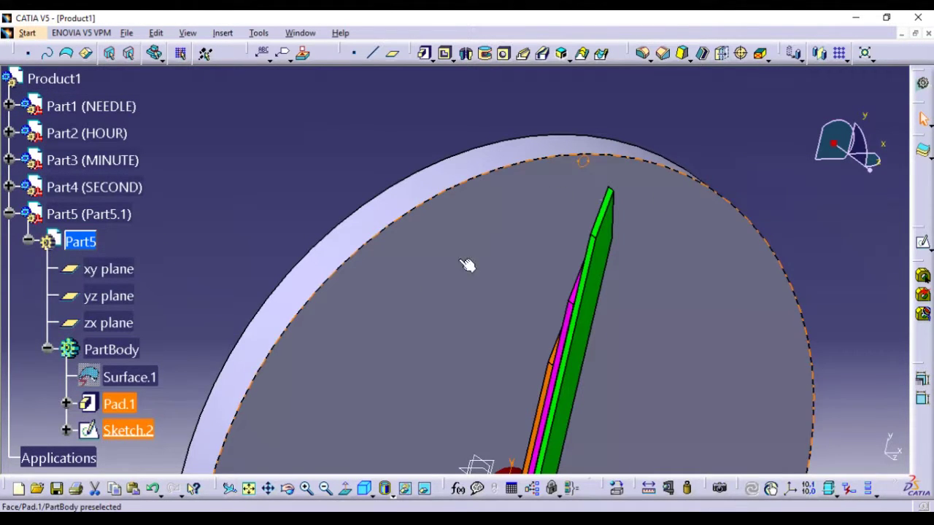
# Step: Cut the small circle into the disc as a pocket 5 mm deep
pyautogui.click(446, 54)
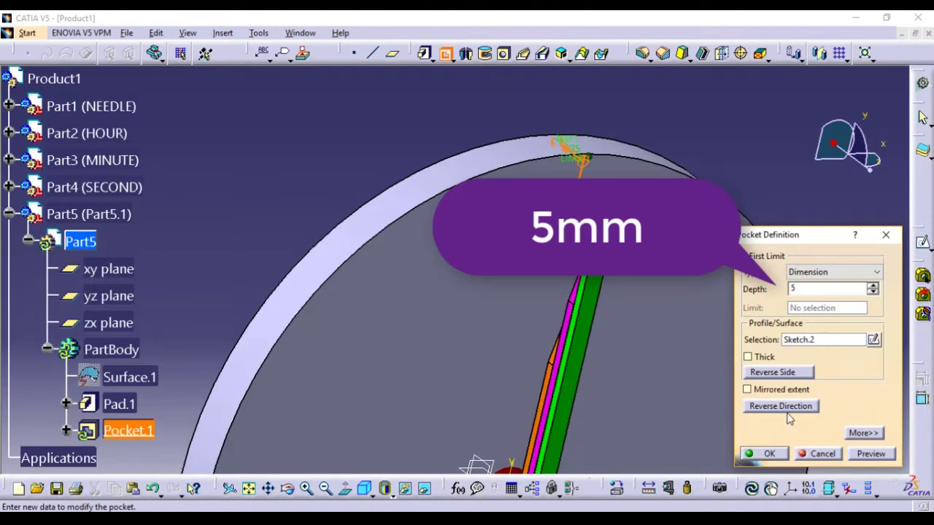
pyautogui.click(870, 454)
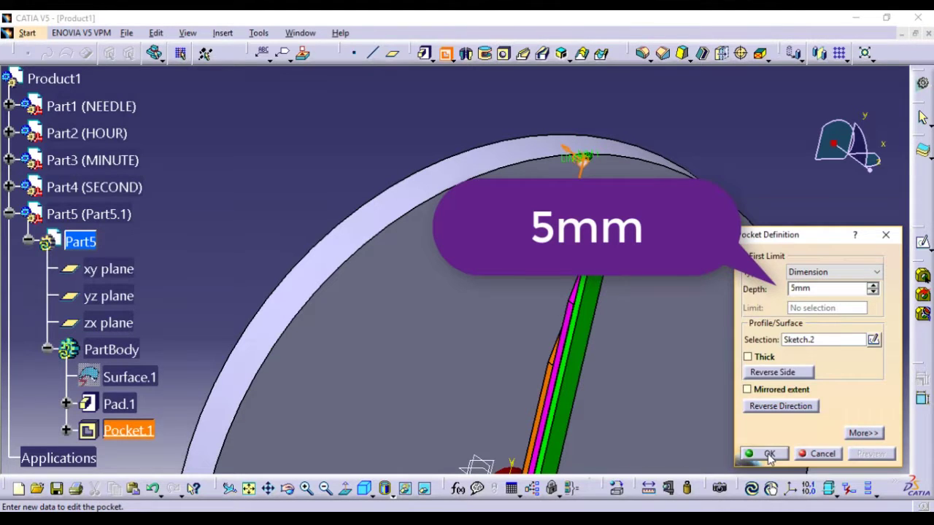
pyautogui.click(768, 454)
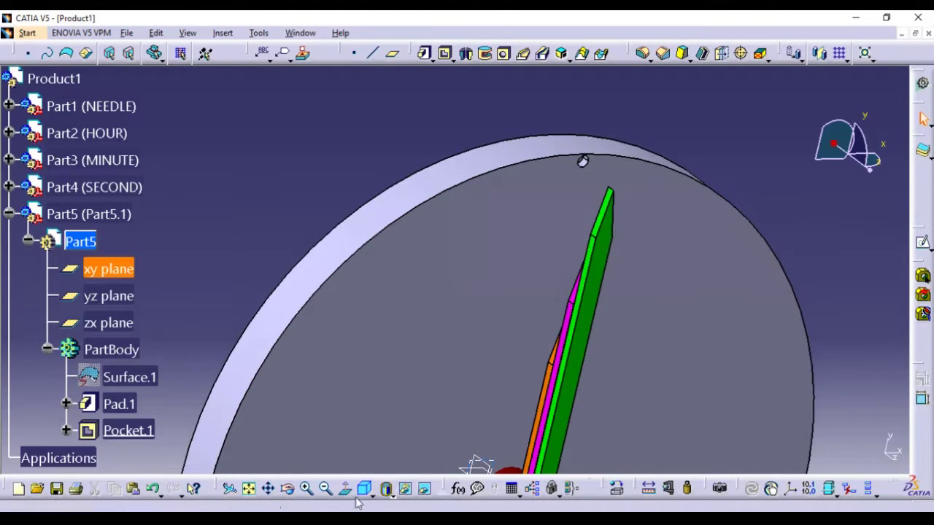
# Step: Pattern the small pocket circularly as a complete crown with 12 instances, using the disc's front face as the reference element
pyautogui.click(287, 488)
pyautogui.moveTo(698, 326); pyautogui.dragTo(579, 271)
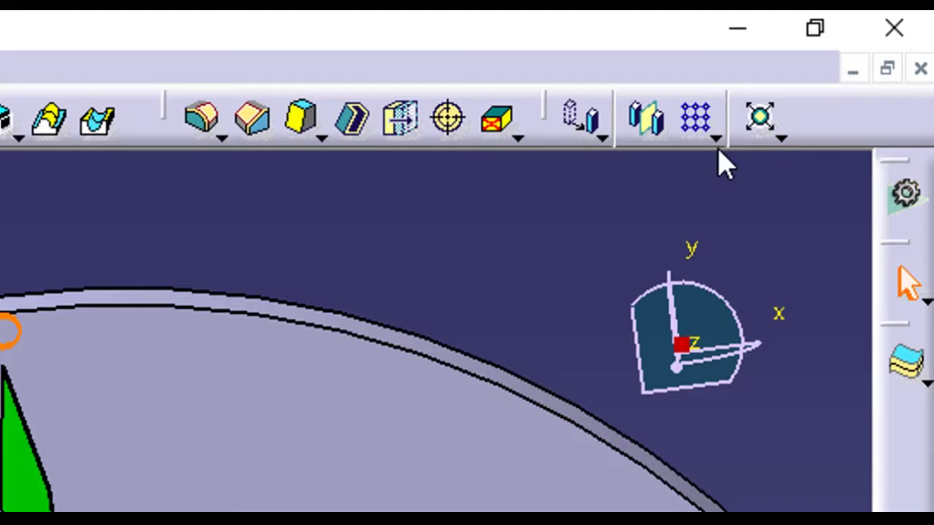
pyautogui.click(716, 137)
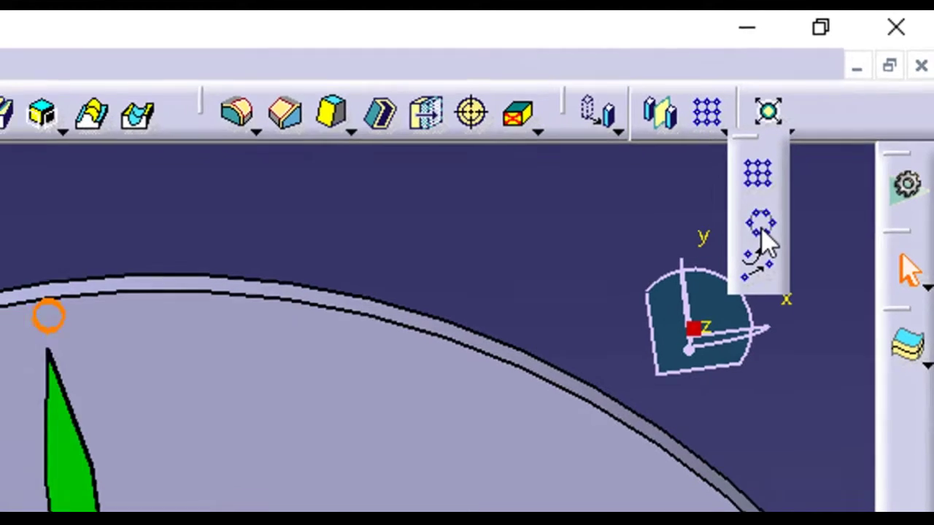
pyautogui.click(752, 237)
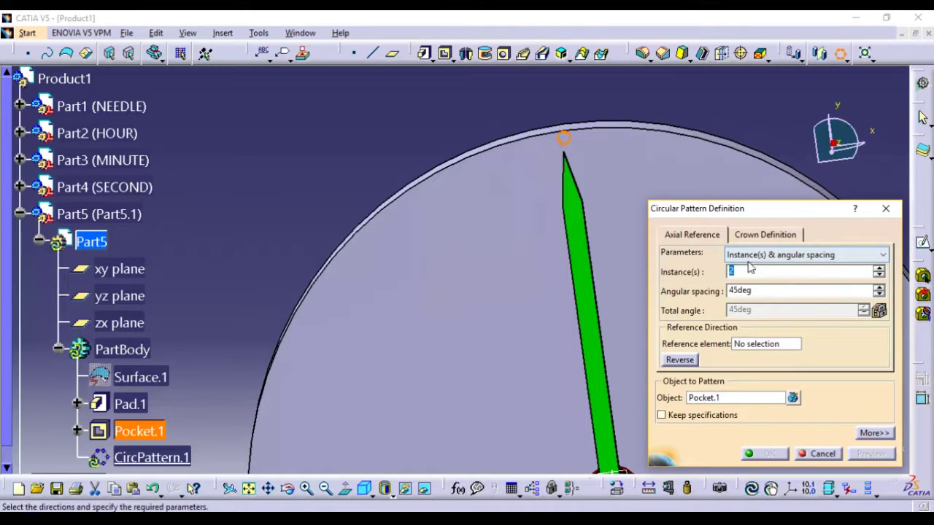
pyautogui.click(752, 261)
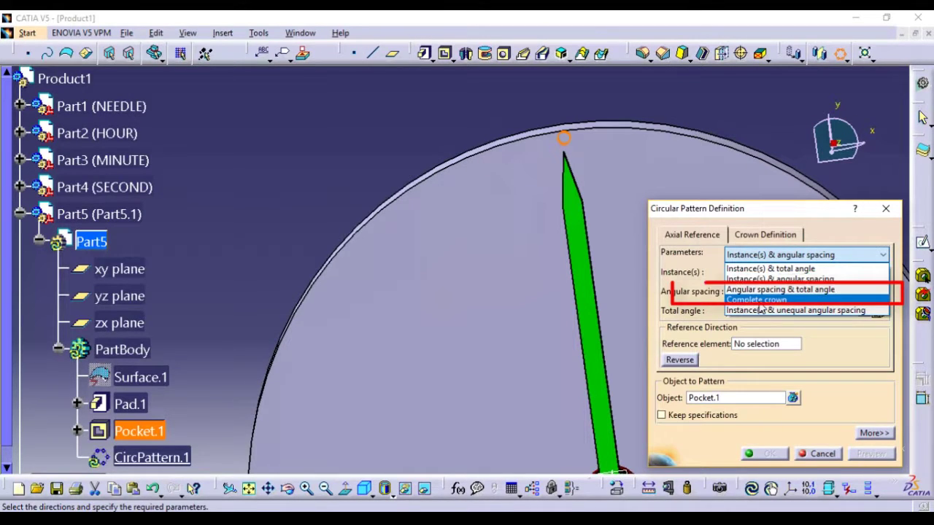
pyautogui.click(761, 305)
pyautogui.moveTo(737, 271); pyautogui.dragTo(660, 270)
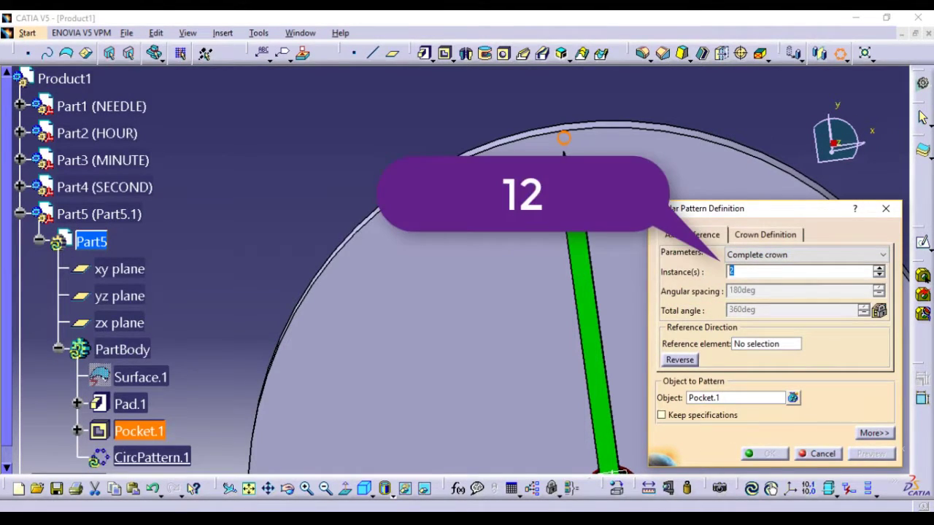
pyautogui.write('12')
pyautogui.click(762, 345)
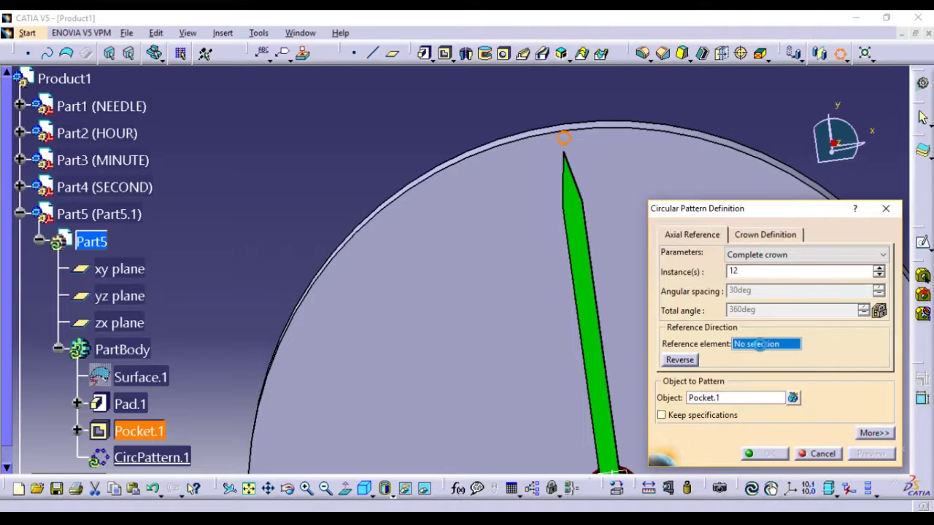
pyautogui.click(441, 339)
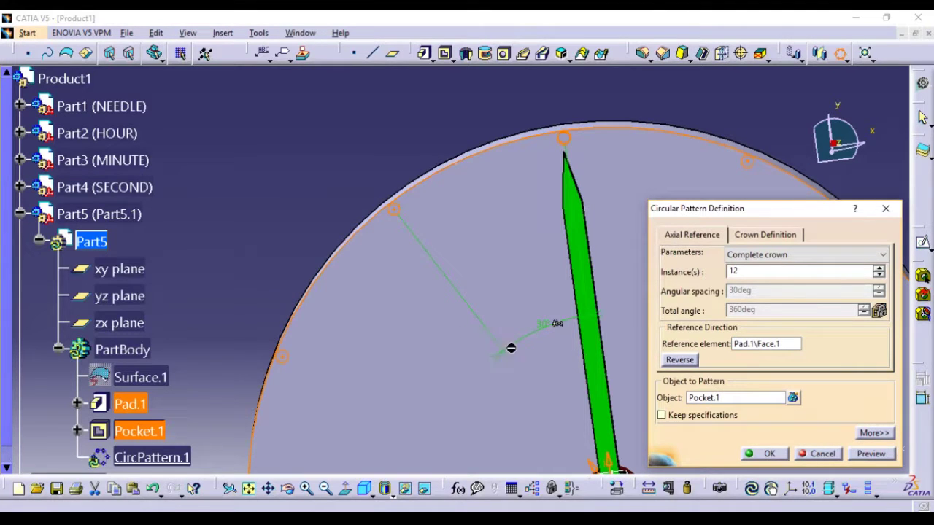
pyautogui.click(868, 454)
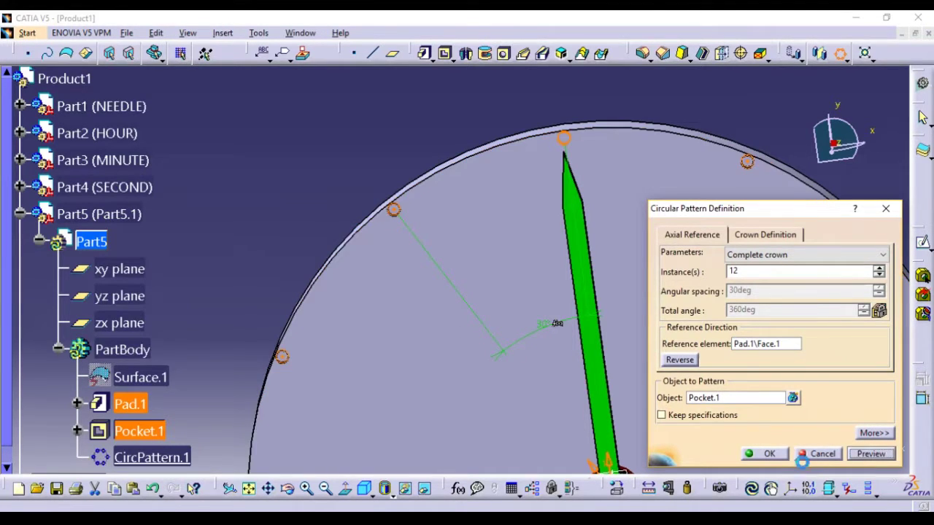
pyautogui.click(751, 454)
pyautogui.moveTo(709, 302); pyautogui.dragTo(822, 180, button='middle')
pyautogui.click(290, 313)
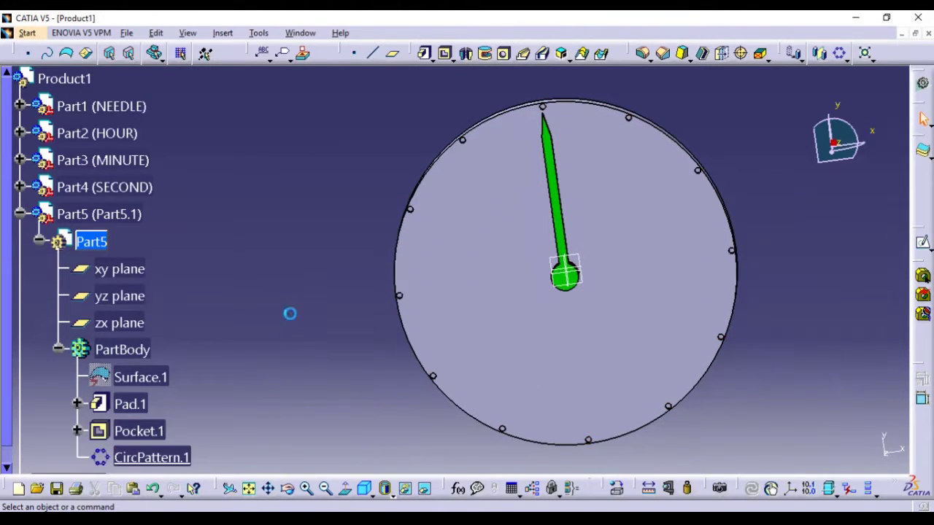
# Step: Set the fill color of Part5's disc pad to tan and apply it
pyautogui.rightClick(140, 406)
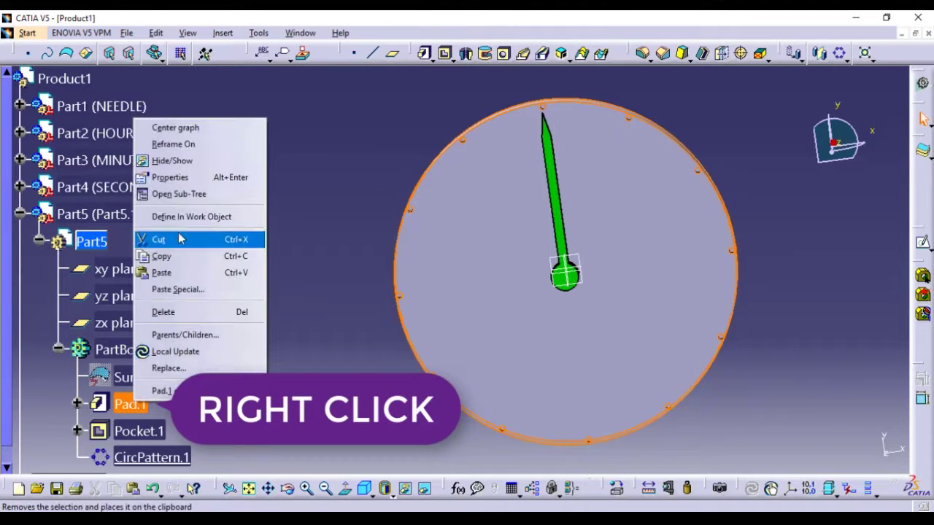
pyautogui.click(186, 178)
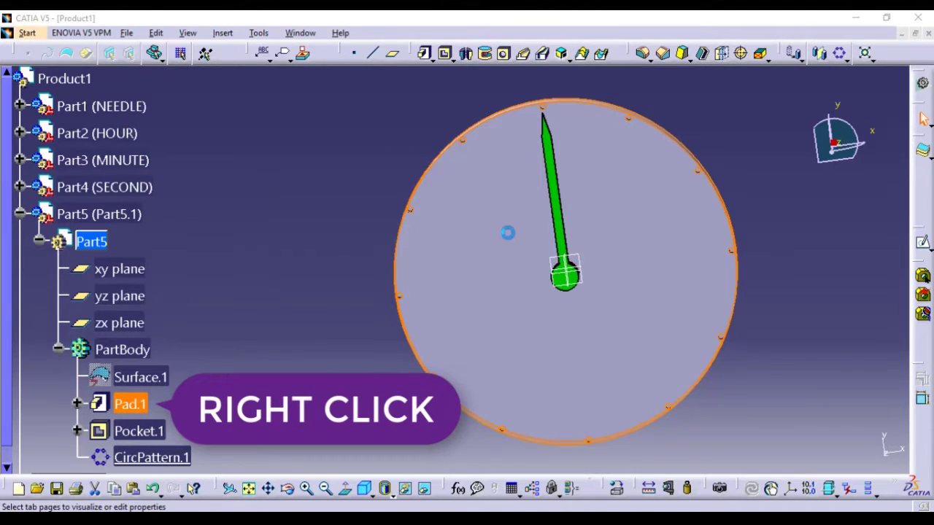
pyautogui.click(728, 271)
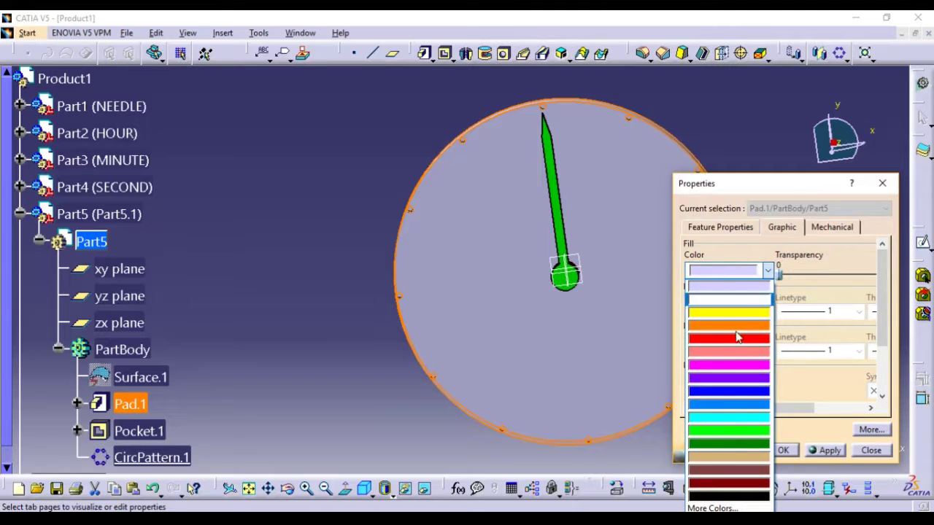
pyautogui.click(733, 469)
pyautogui.click(839, 450)
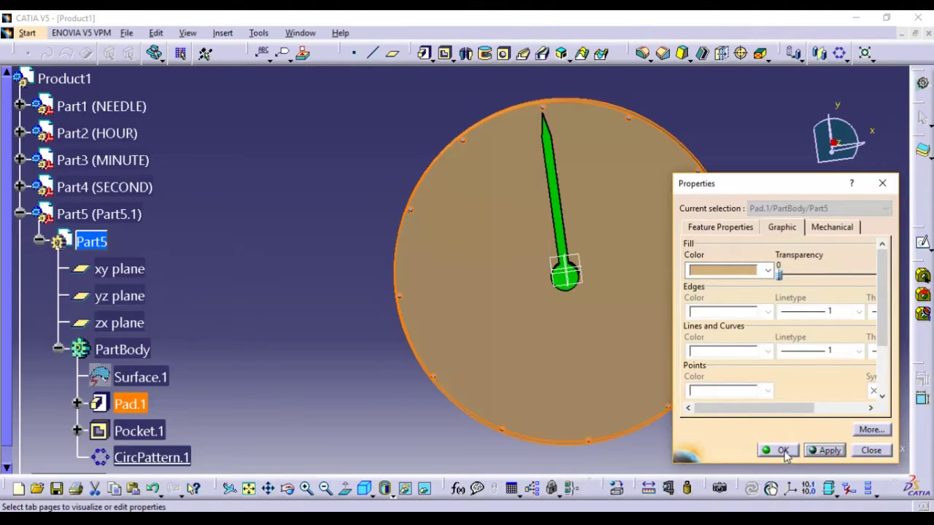
pyautogui.click(782, 451)
# Step: Set the fill color of the circular pattern of pockets to reddish brown
pyautogui.rightClick(151, 460)
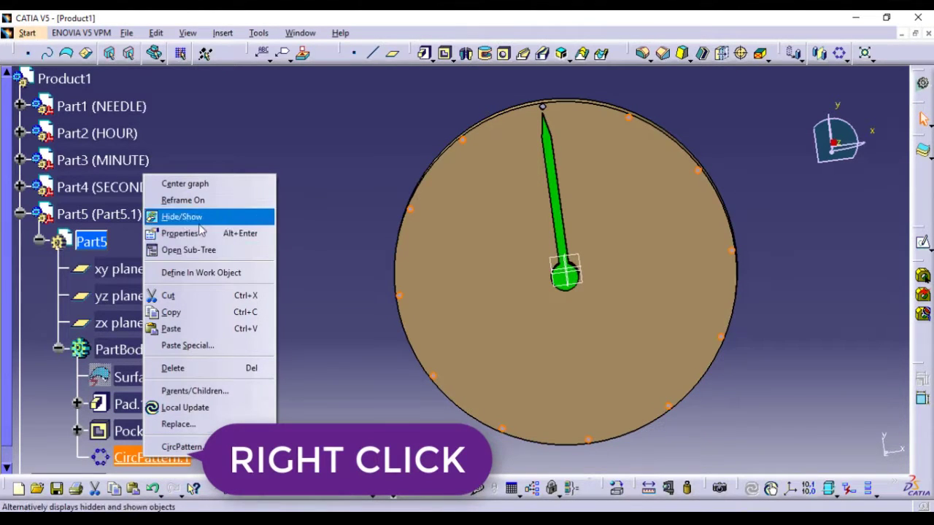
pyautogui.click(202, 232)
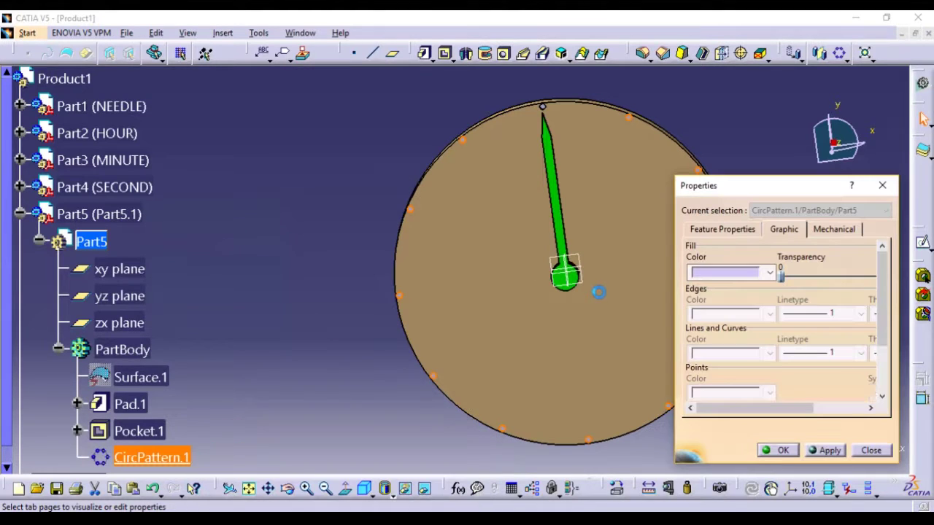
pyautogui.click(737, 276)
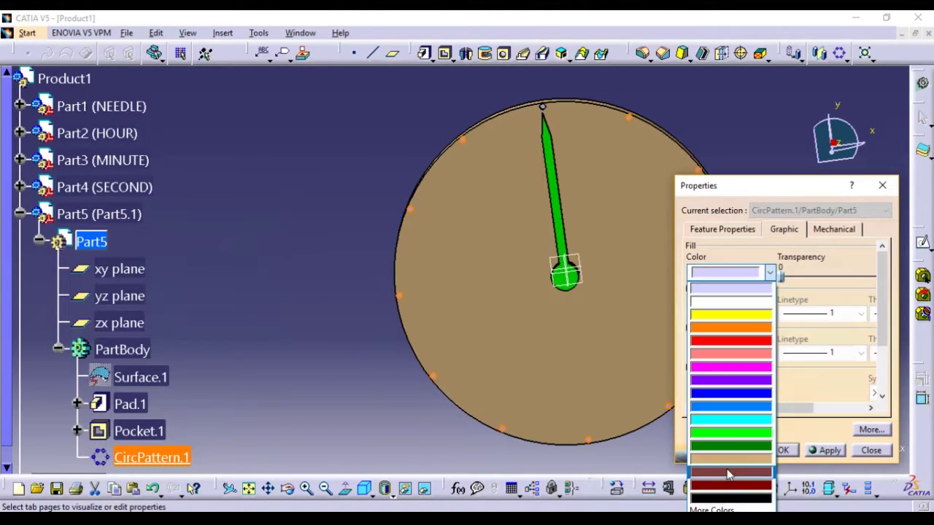
pyautogui.click(729, 473)
pyautogui.click(830, 451)
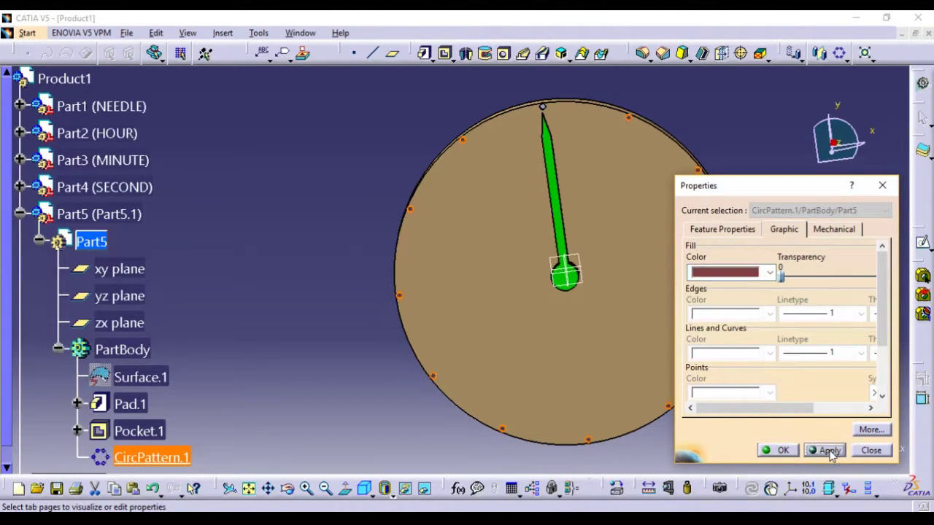
pyautogui.click(782, 451)
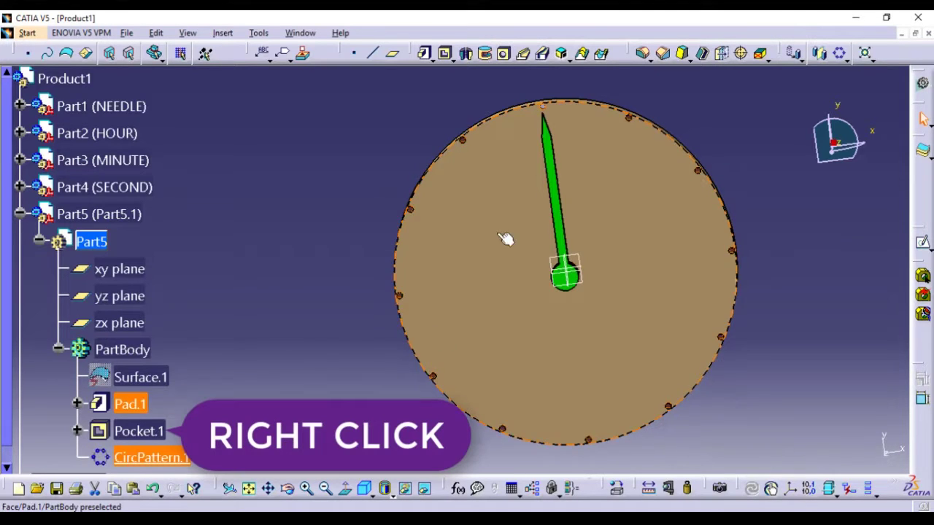
# Step: Color the original pocket above the green hand's tip reddish brown to match the patterned pockets
pyautogui.rightClick(142, 434)
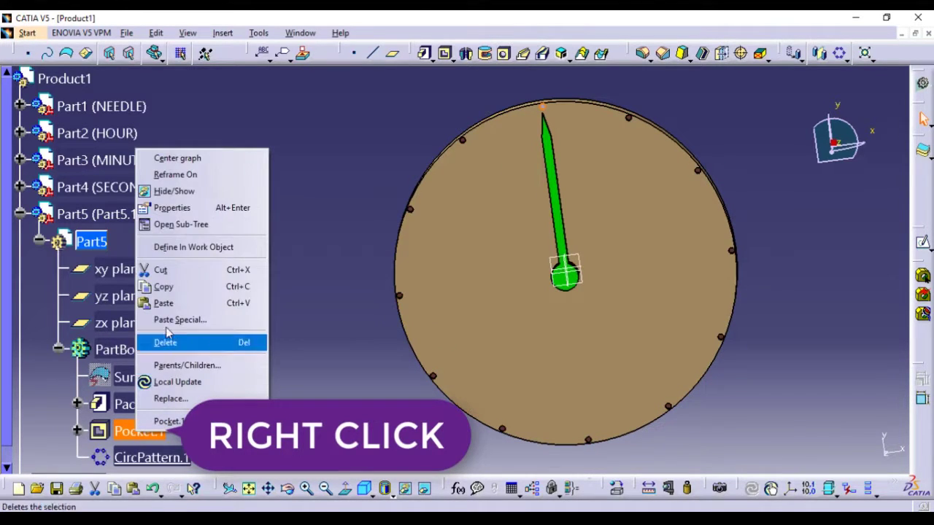
pyautogui.click(181, 209)
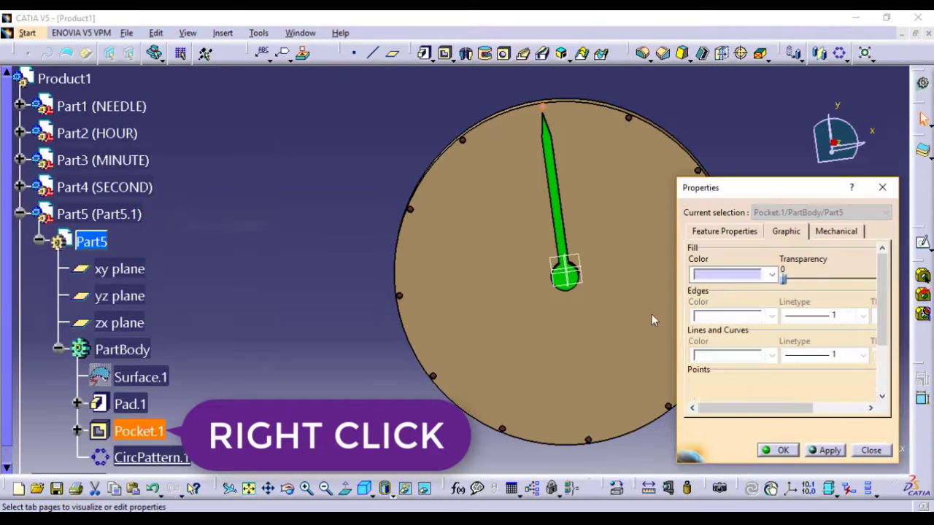
pyautogui.click(732, 275)
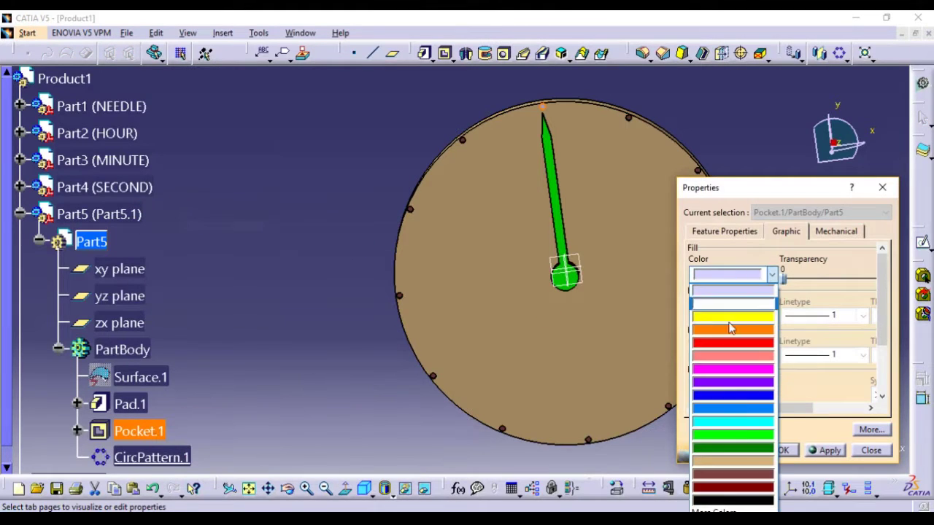
pyautogui.click(733, 474)
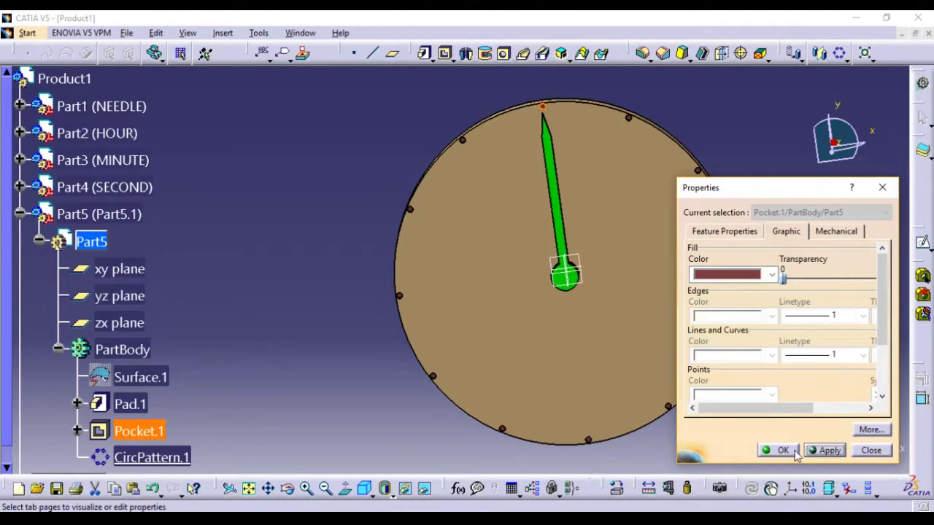
pyautogui.click(784, 450)
pyautogui.click(778, 441)
# Step: Activate the top-level Product1 for assembly work and collapse Part5's branch in the specification tree
pyautogui.moveTo(780, 399); pyautogui.dragTo(782, 413, button='middle')
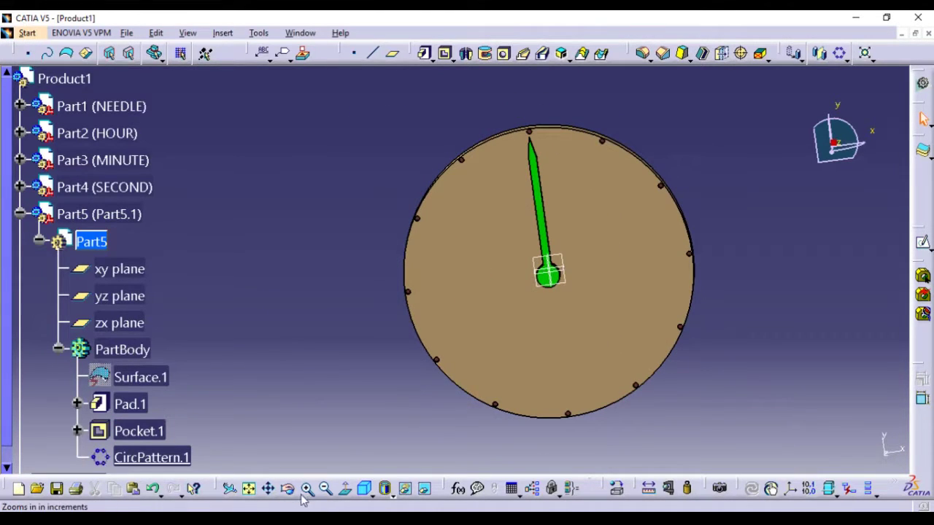
pyautogui.moveTo(409, 369)
pyautogui.mouseDown(button='middle')
pyautogui.moveTo(417, 365)
pyautogui.moveTo(421, 386)
pyautogui.moveTo(448, 354)
pyautogui.moveTo(410, 374)
pyautogui.mouseUp(button='middle')
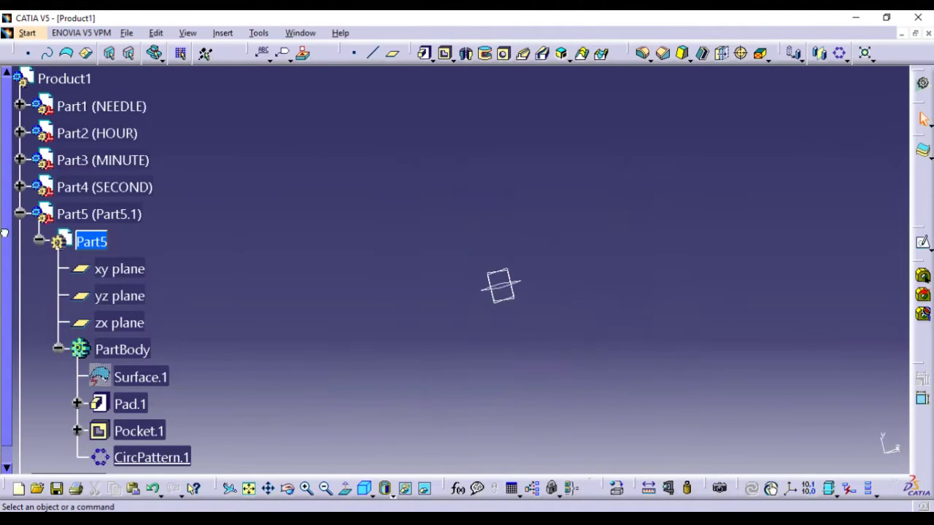
pyautogui.doubleClick(83, 82)
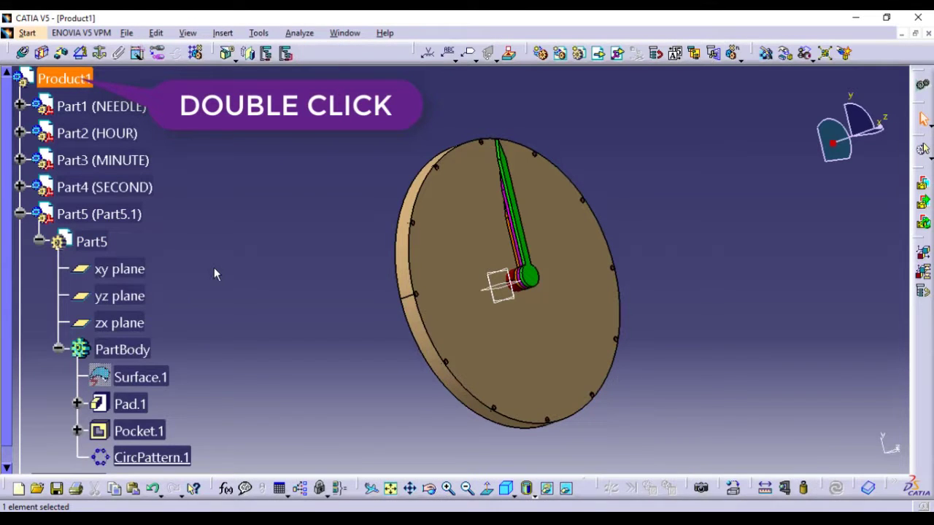
pyautogui.click(20, 214)
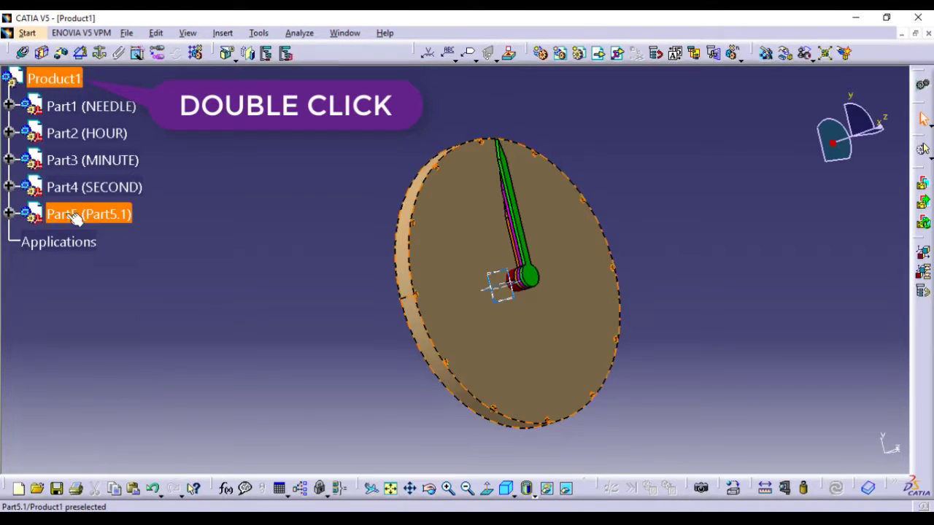
# Step: Hide Part5, Part4 (SECOND) and Part3 (MINUTE), leaving only the NEEDLE and HOUR parts shown
pyautogui.rightClick(111, 218)
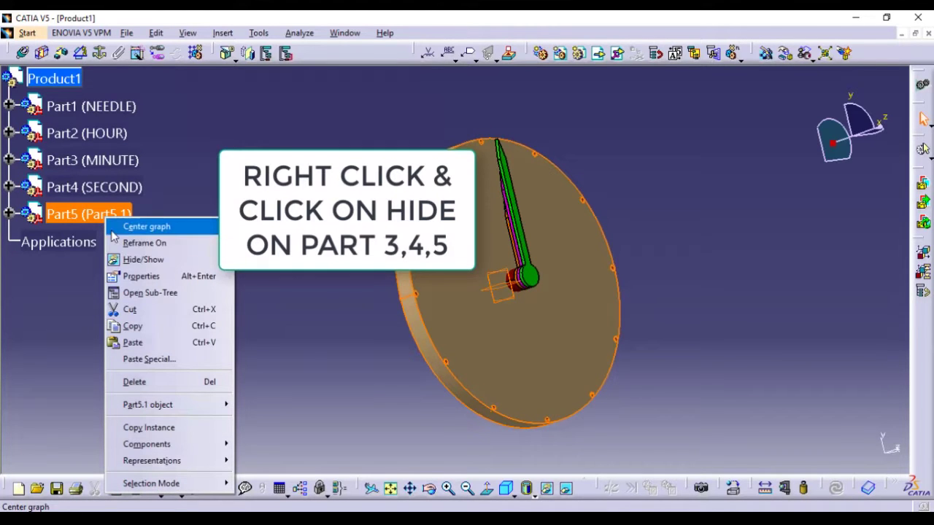
pyautogui.click(139, 261)
pyautogui.rightClick(123, 189)
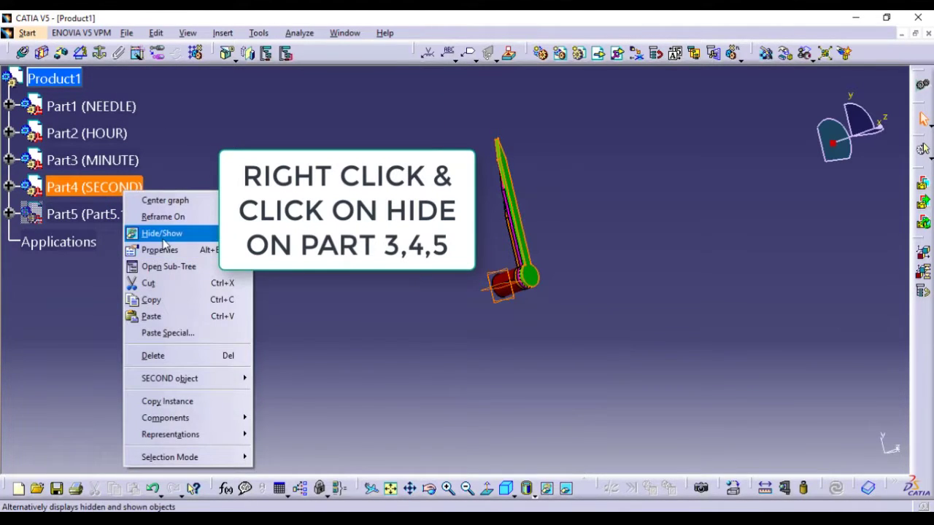
pyautogui.click(162, 237)
pyautogui.rightClick(110, 161)
pyautogui.click(146, 202)
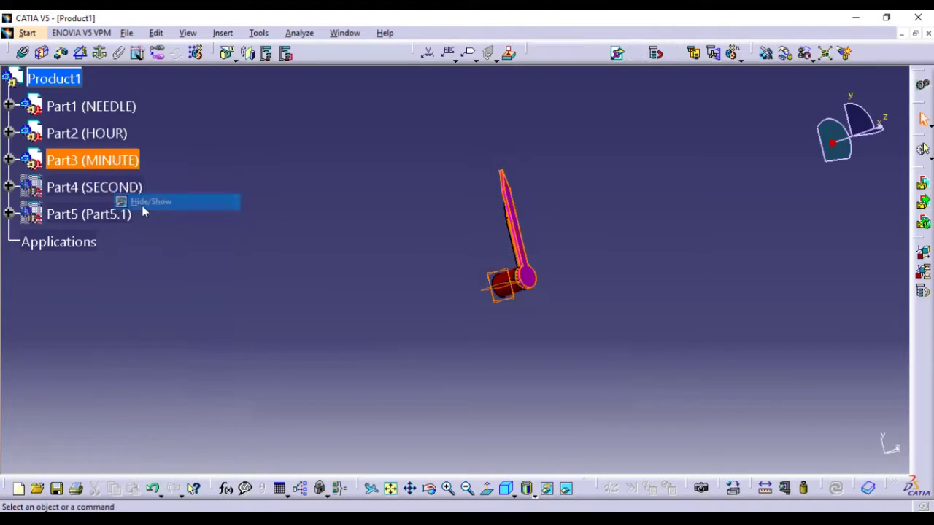
# Step: Add a coincidence constraint between the NEEDLE cylinder's axis and the HOUR hand's hub axis, turning off future assistant prompts
pyautogui.moveTo(346, 297); pyautogui.dragTo(369, 220, button='middle')
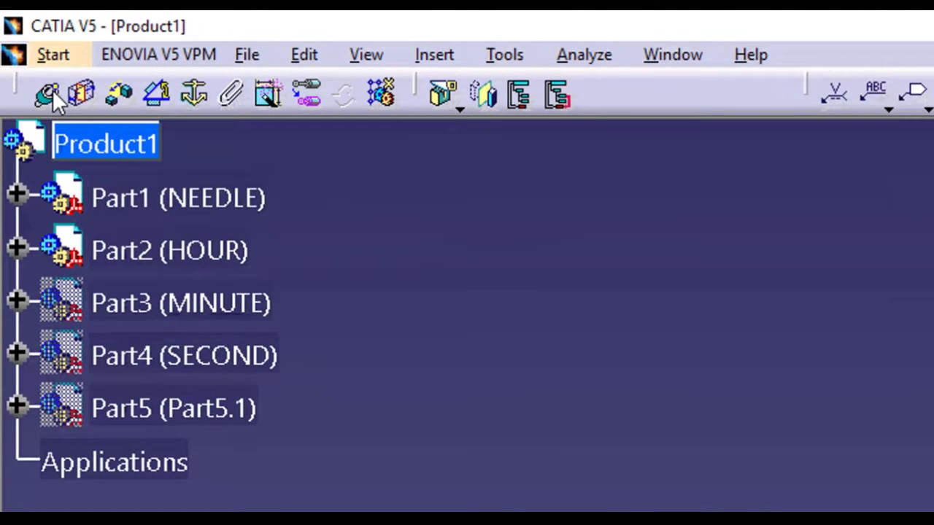
pyautogui.click(50, 93)
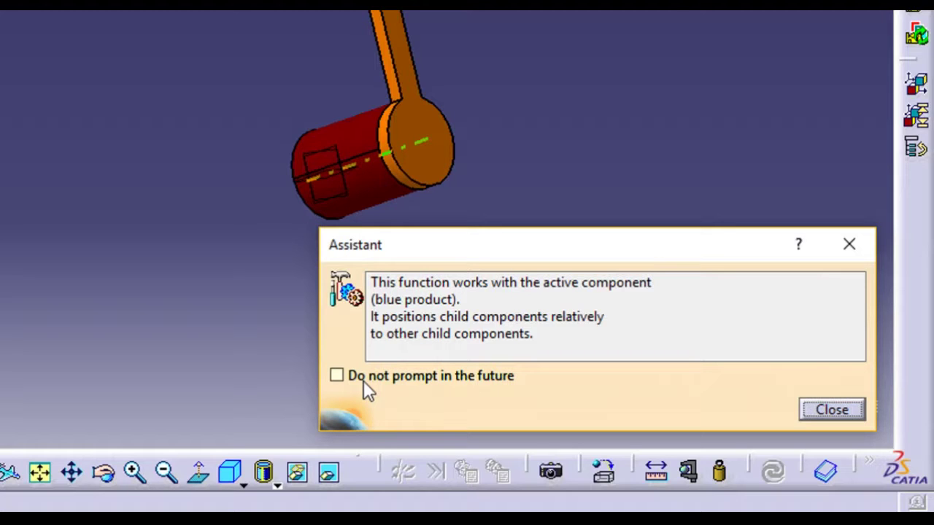
pyautogui.click(336, 376)
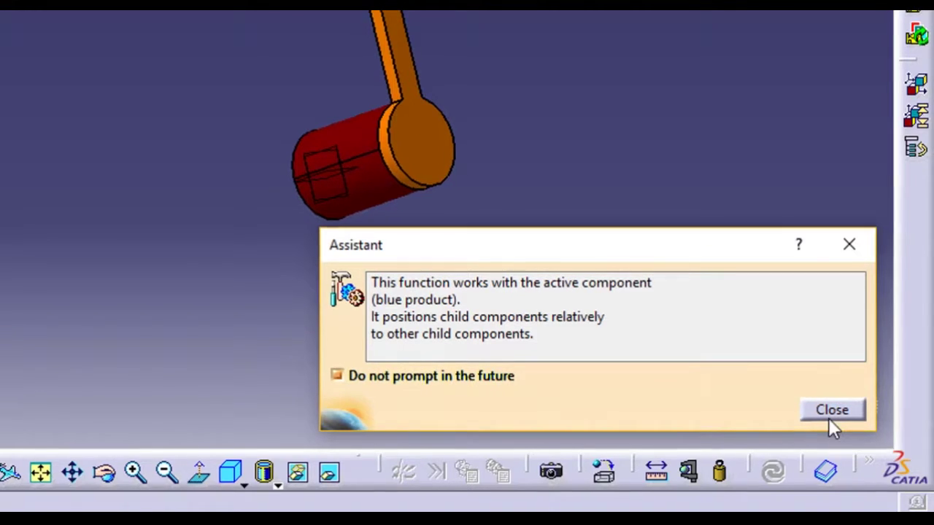
pyautogui.click(830, 411)
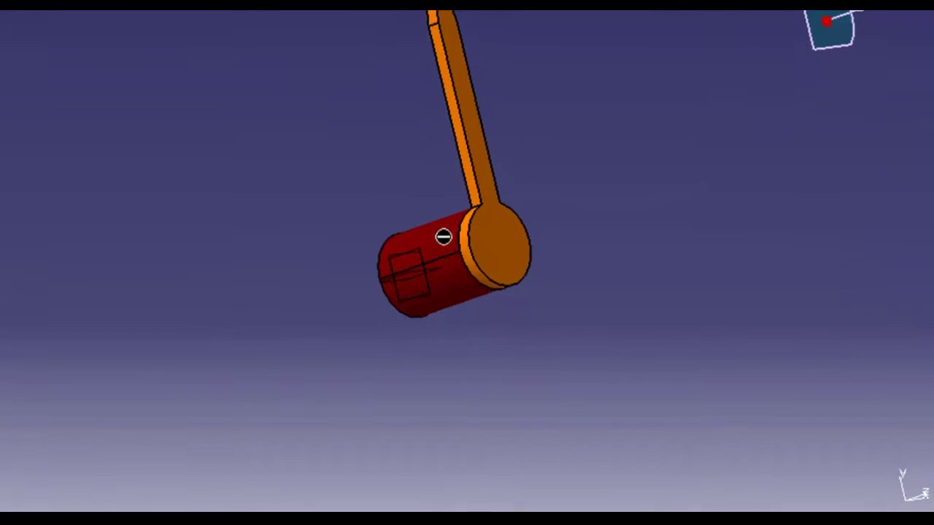
pyautogui.click(432, 249)
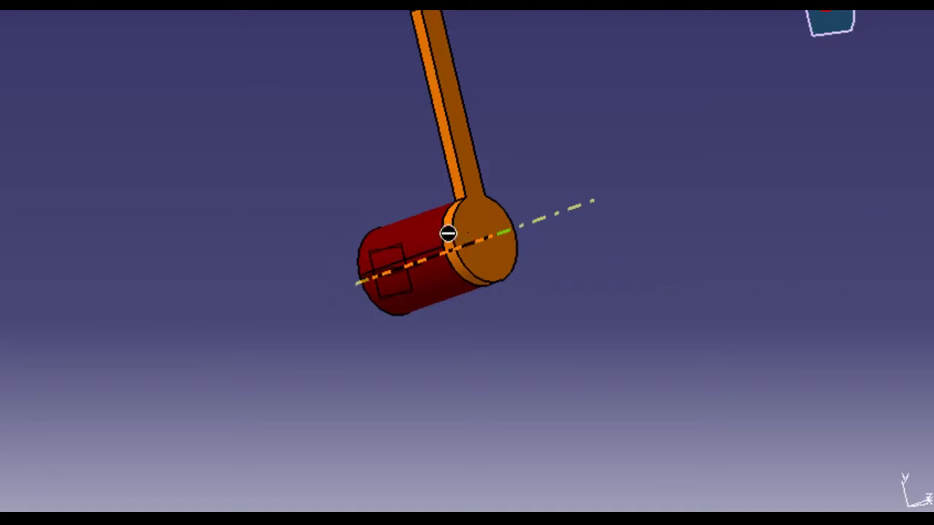
pyautogui.click(456, 240)
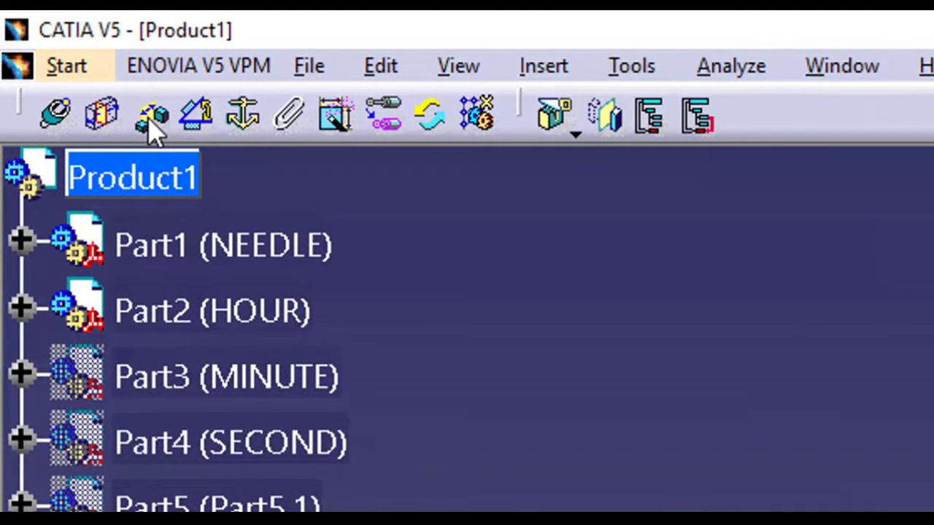
# Step: Add an offset constraint of 0 between the HOUR hand's hub face and the NEEDLE cylinder's end face, hiding Part2 (HOUR) to reach the latter
pyautogui.click(149, 117)
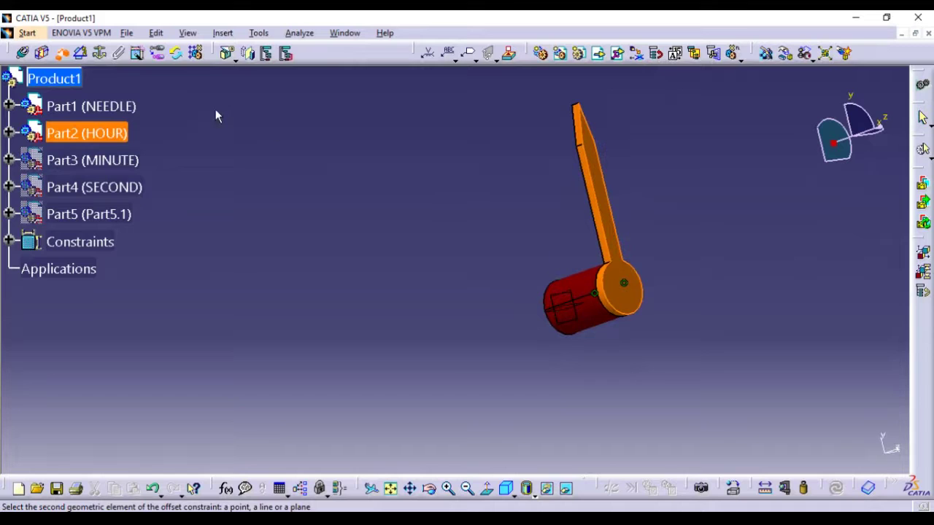
pyautogui.rightClick(106, 132)
pyautogui.click(140, 175)
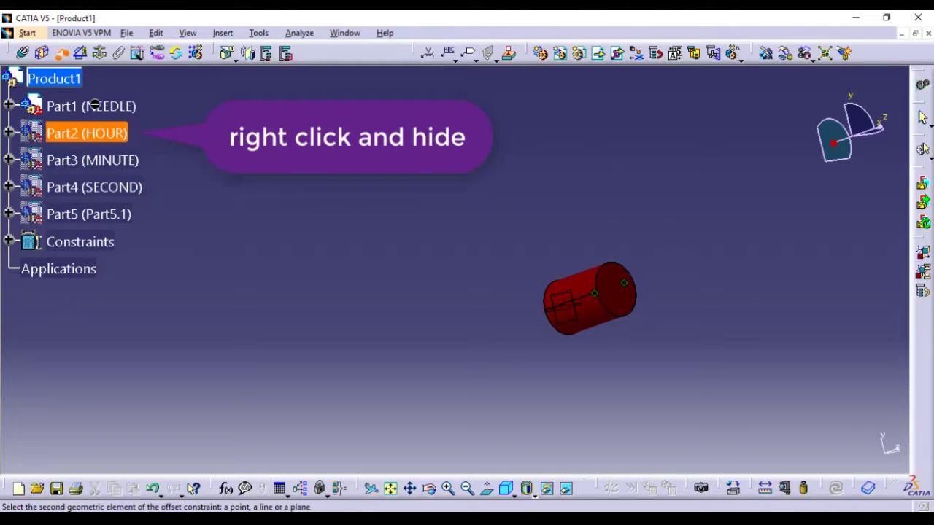
pyautogui.rightClick(95, 106)
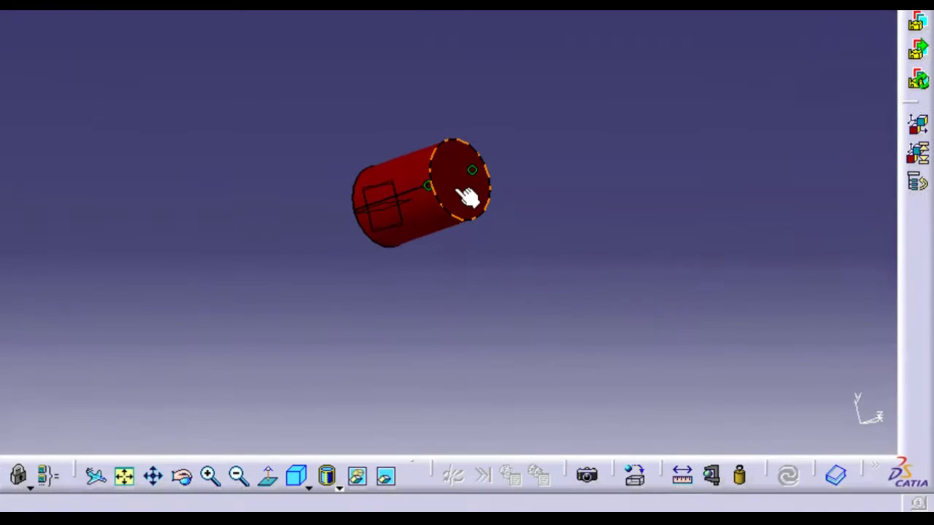
pyautogui.click(465, 193)
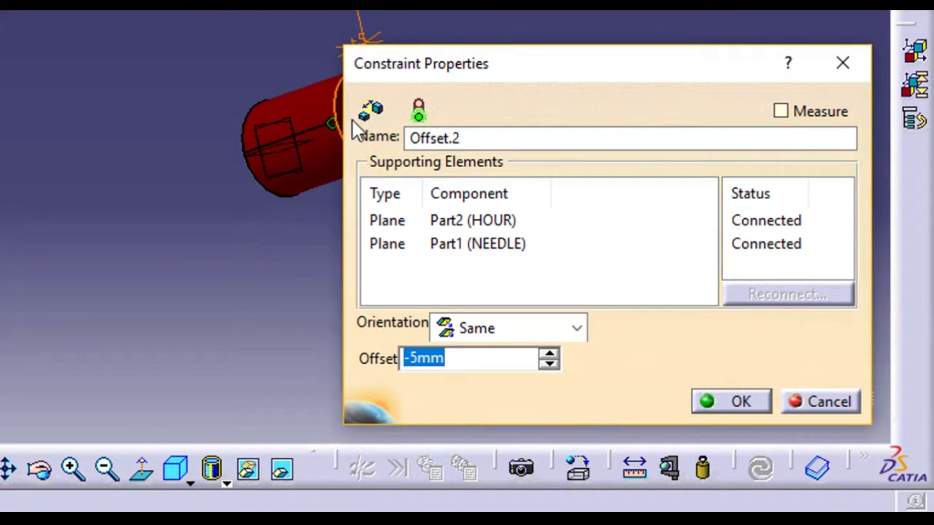
pyautogui.write('0')
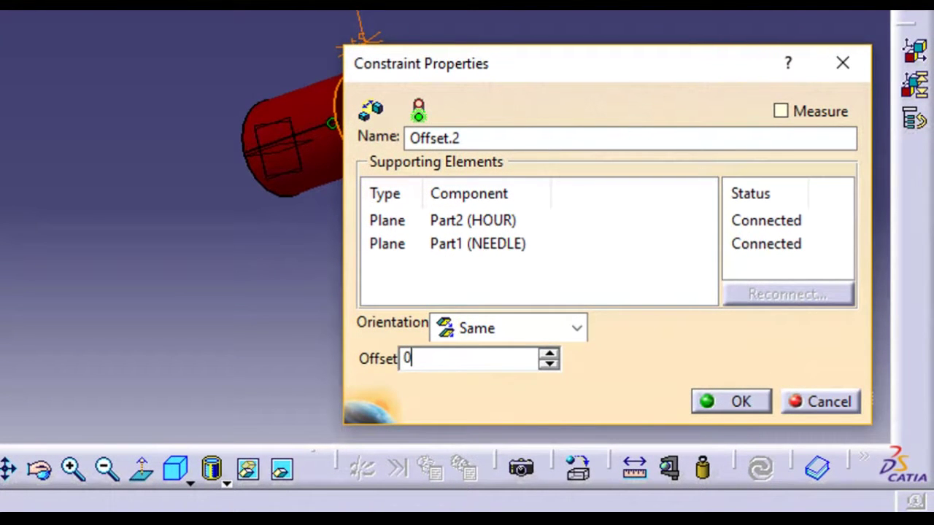
pyautogui.click(739, 403)
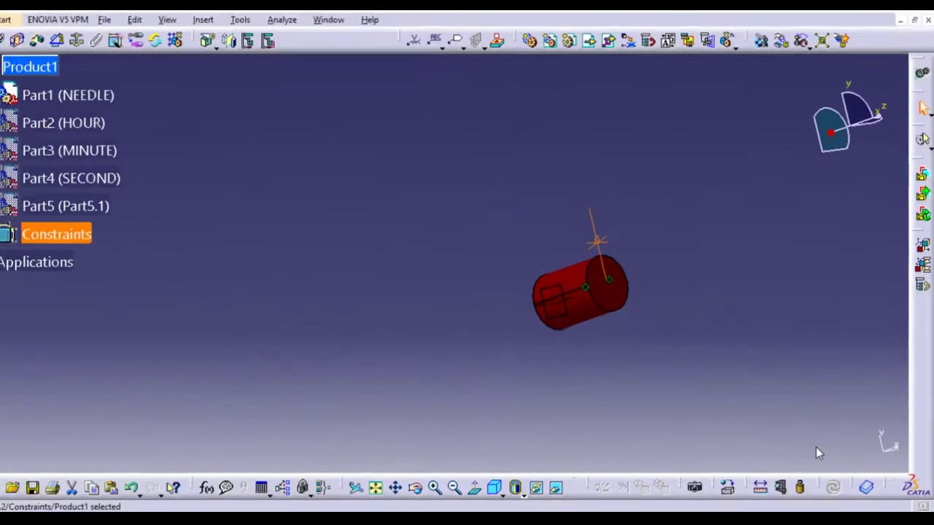
# Step: Show Part2 (HOUR) to check its position on the NEEDLE cylinder, and hide it again
pyautogui.rightClick(76, 125)
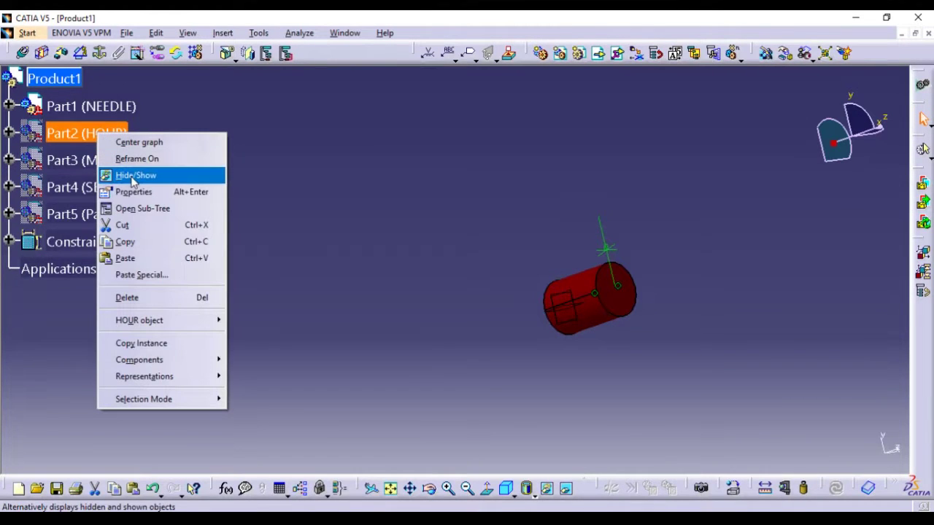
pyautogui.click(134, 178)
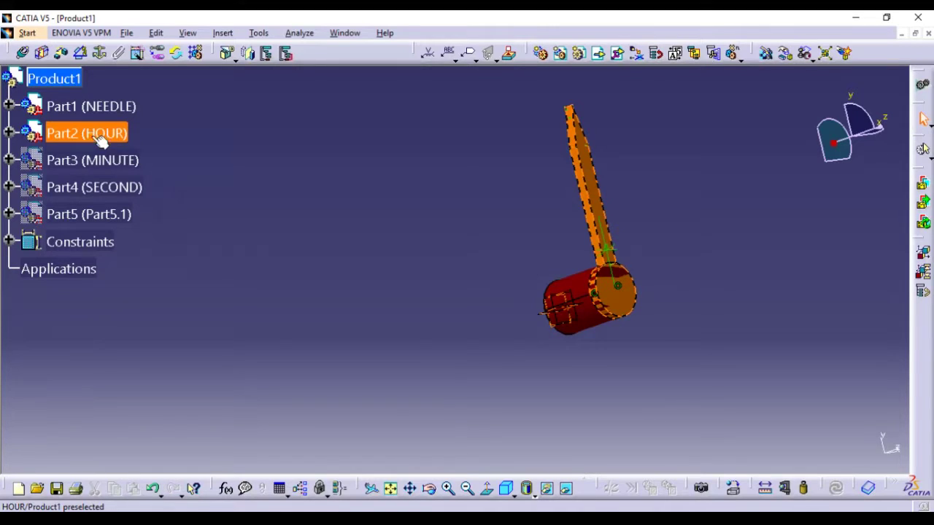
pyautogui.rightClick(90, 137)
pyautogui.click(128, 182)
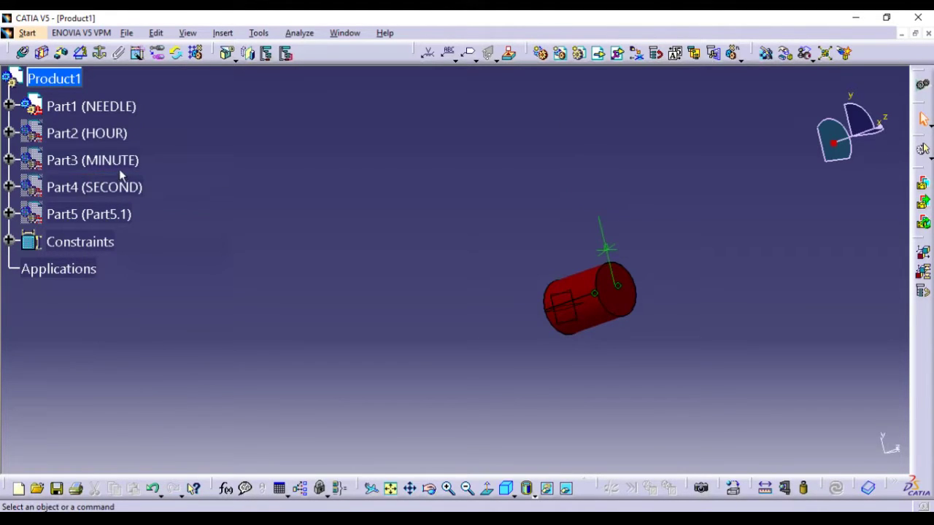
# Step: Show Part3 (MINUTE) alongside the NEEDLE cylinder
pyautogui.click(119, 162)
pyautogui.rightClick(119, 162)
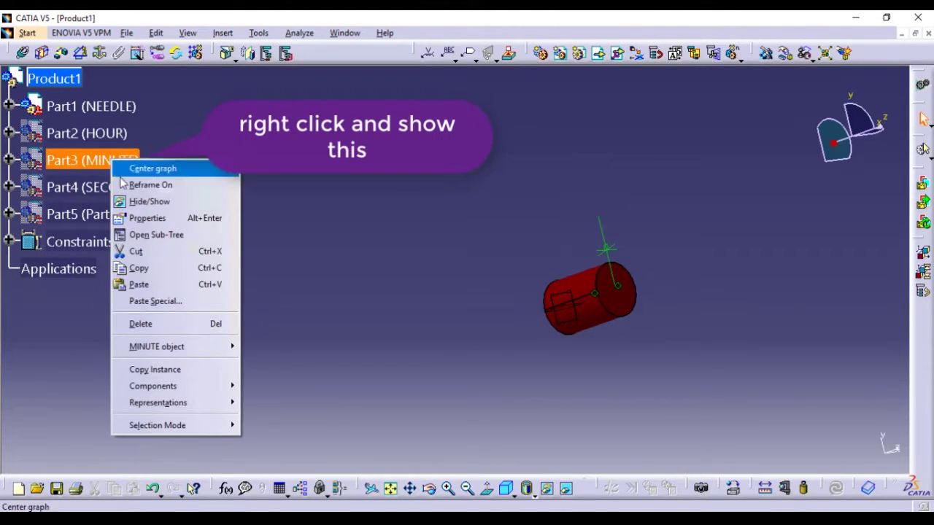
pyautogui.click(142, 203)
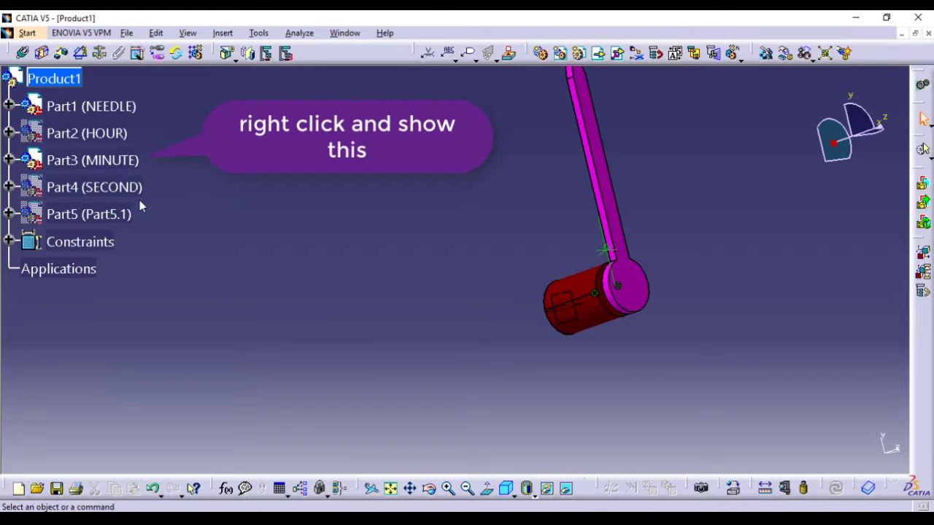